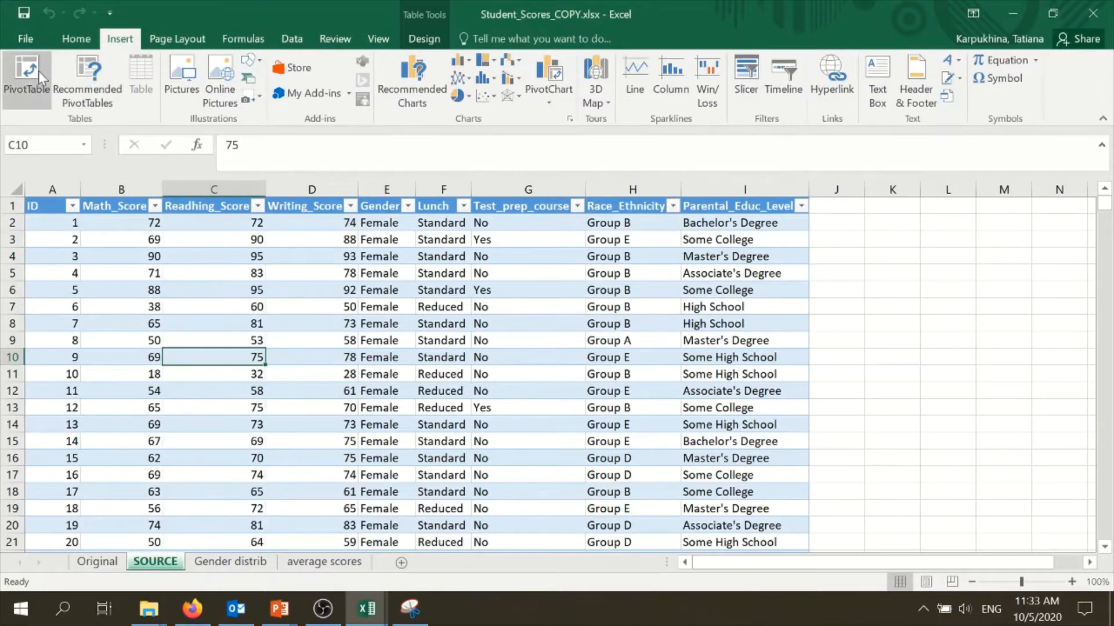
Insert a PivotTable from the student scores table onto a new worksheet
{"action": "left_click", "coordinate": [38, 71]}
{"action": "left_click", "coordinate": [946, 450]}
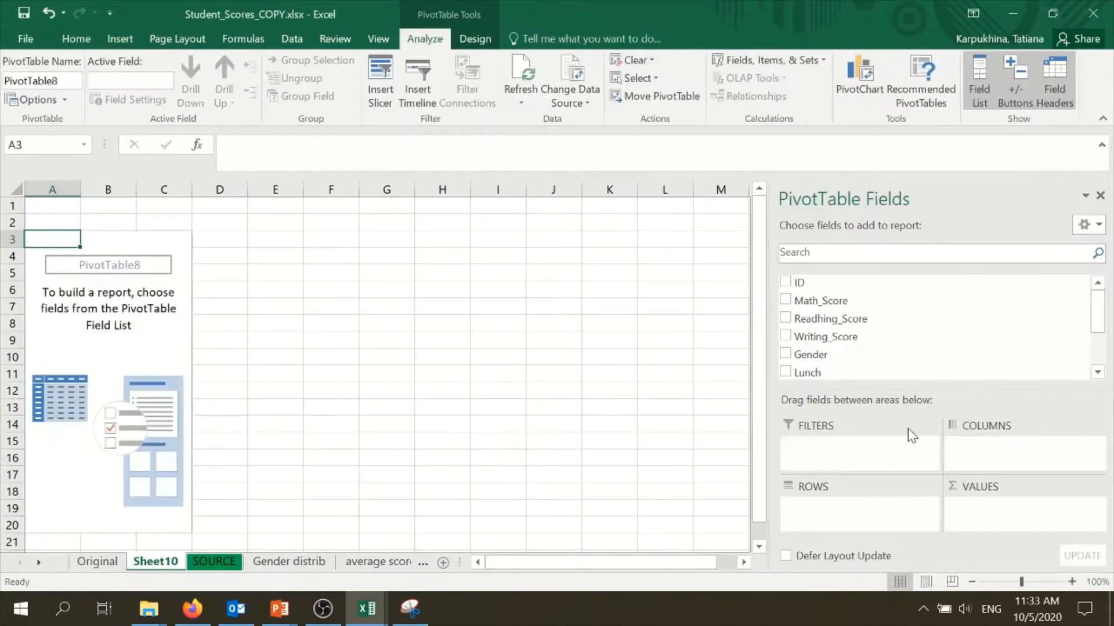
Enter the headings Males in F5 and Females in G5 beside the empty PivotTable
{"action": "left_click", "coordinate": [459, 390]}
{"action": "left_click", "coordinate": [132, 339]}
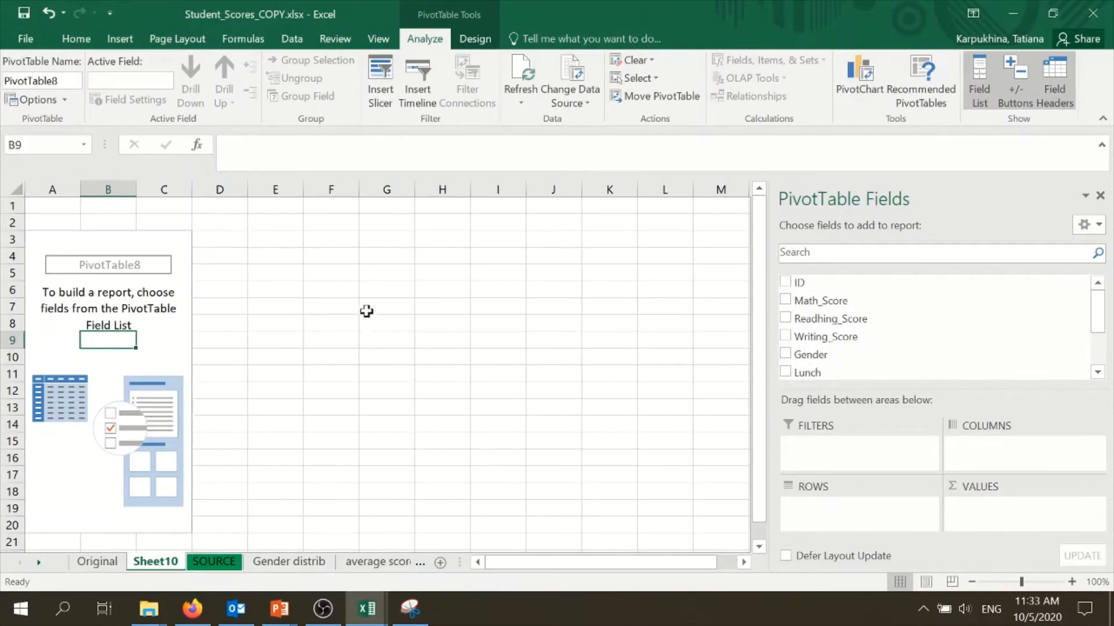
{"action": "left_click", "coordinate": [337, 277]}
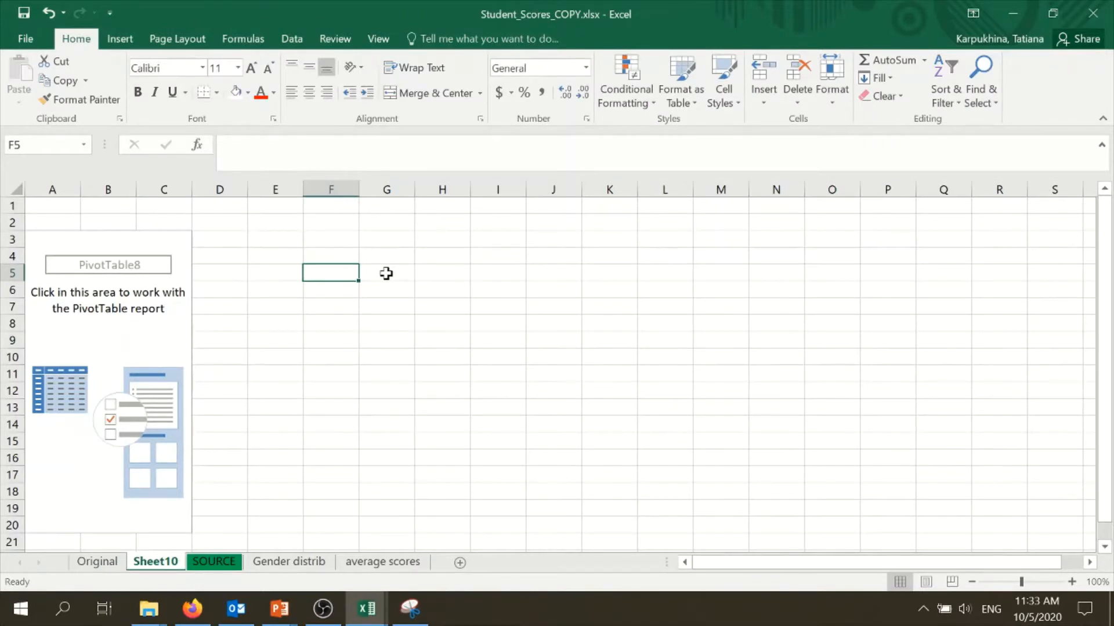
{"action": "type", "text": "male"}
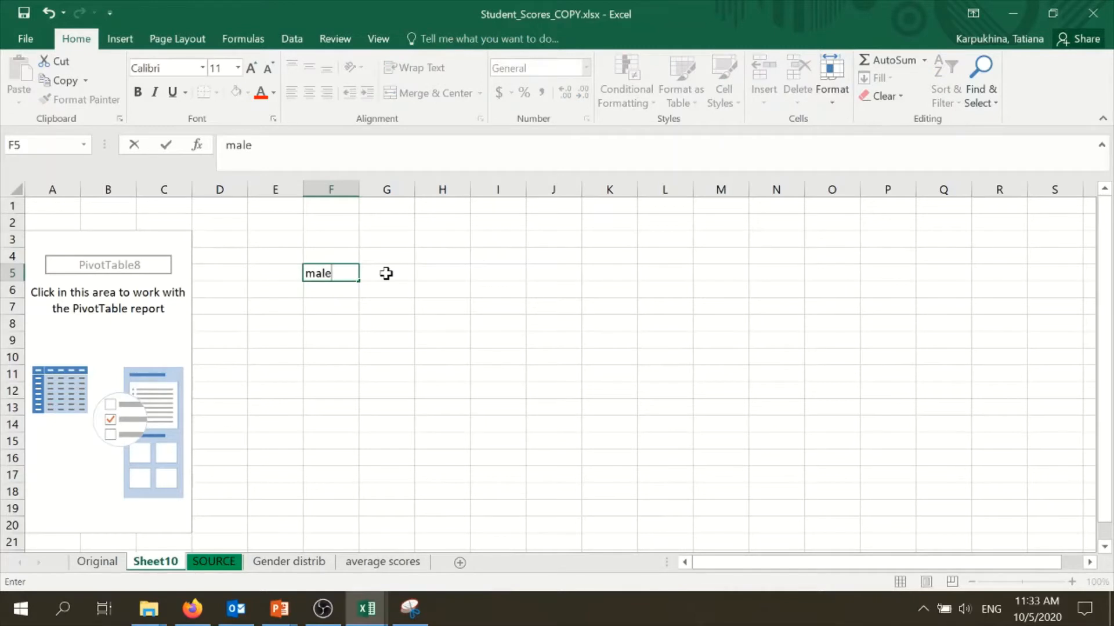
{"action": "key", "text": "BackSpace"}
{"action": "key", "text": "BackSpace"}
{"action": "key", "text": "BackSpace"}
{"action": "left_click", "coordinate": [386, 273]}
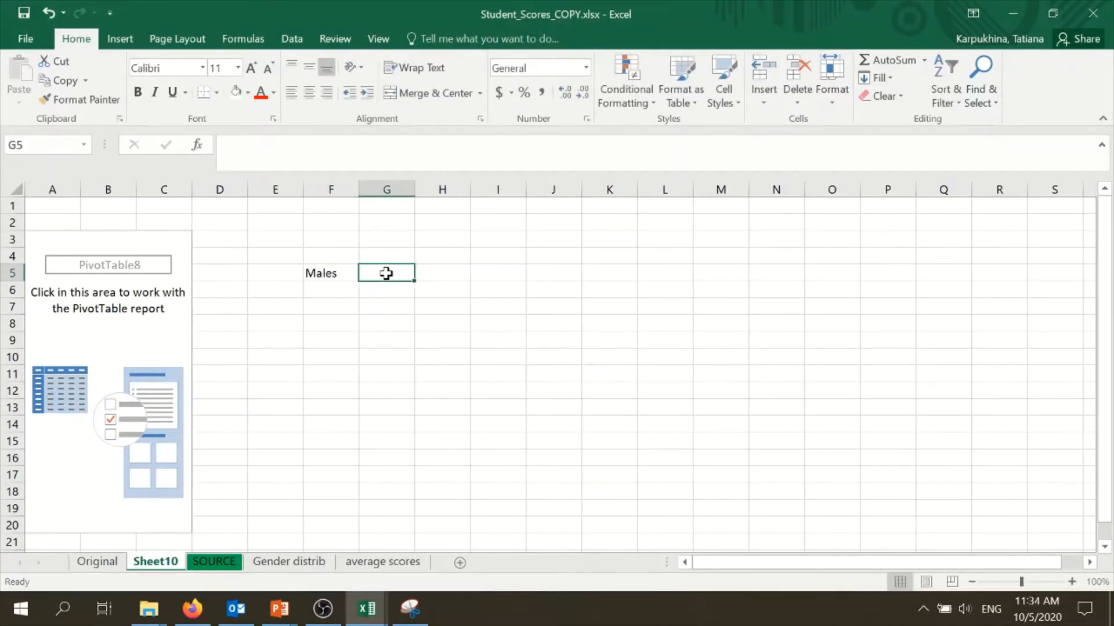
{"action": "type", "text": "Females"}
{"action": "key", "text": "Return"}
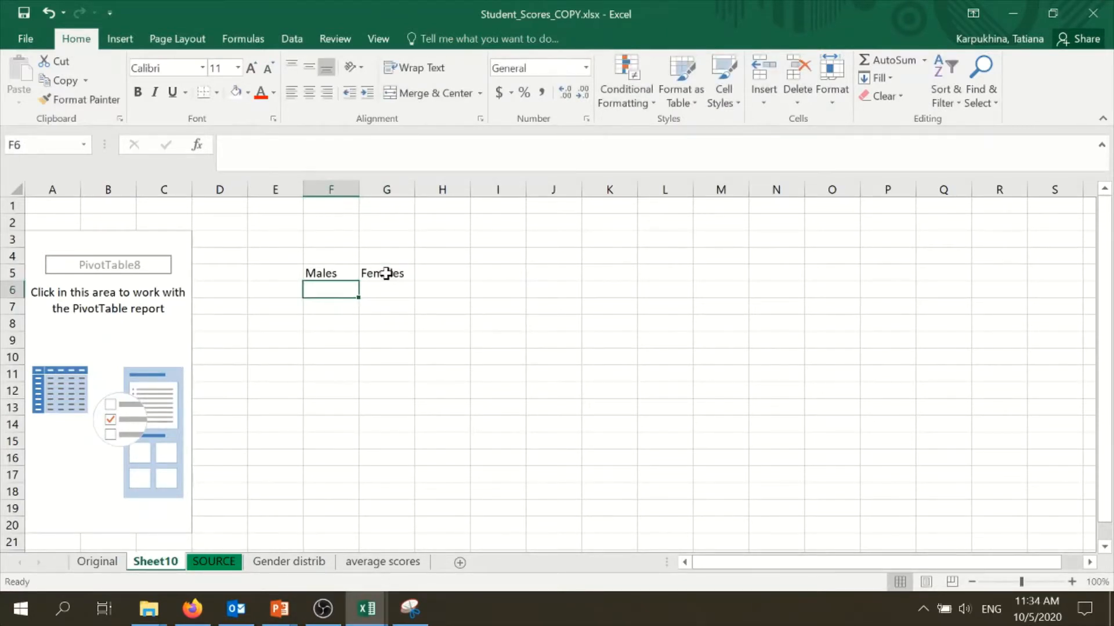
Enter Mean under both headings, in F6 and G6
{"action": "type", "text": "Males"}
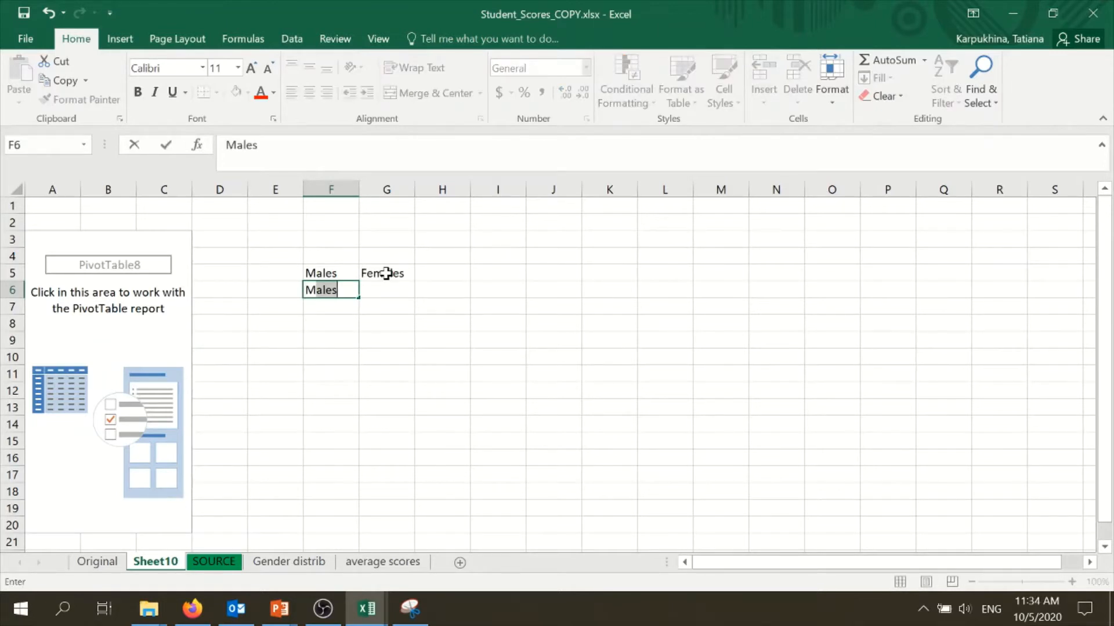
{"action": "type", "text": "ean"}
{"action": "key", "text": "Tab"}
{"action": "type", "text": "Me"}
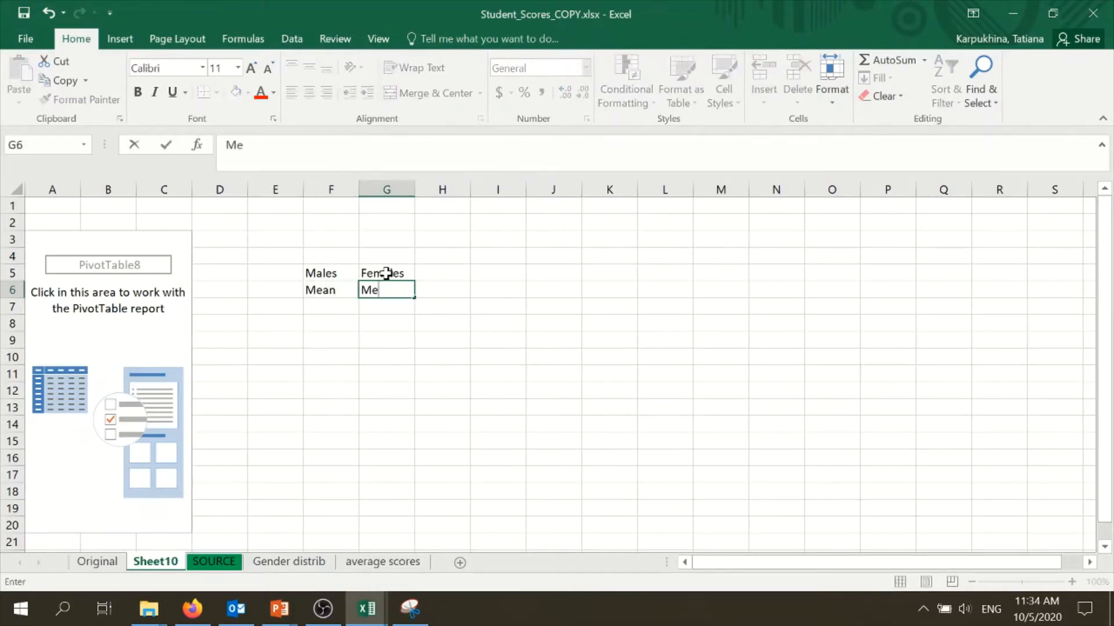
{"action": "type", "text": "an"}
{"action": "key", "text": "Return"}
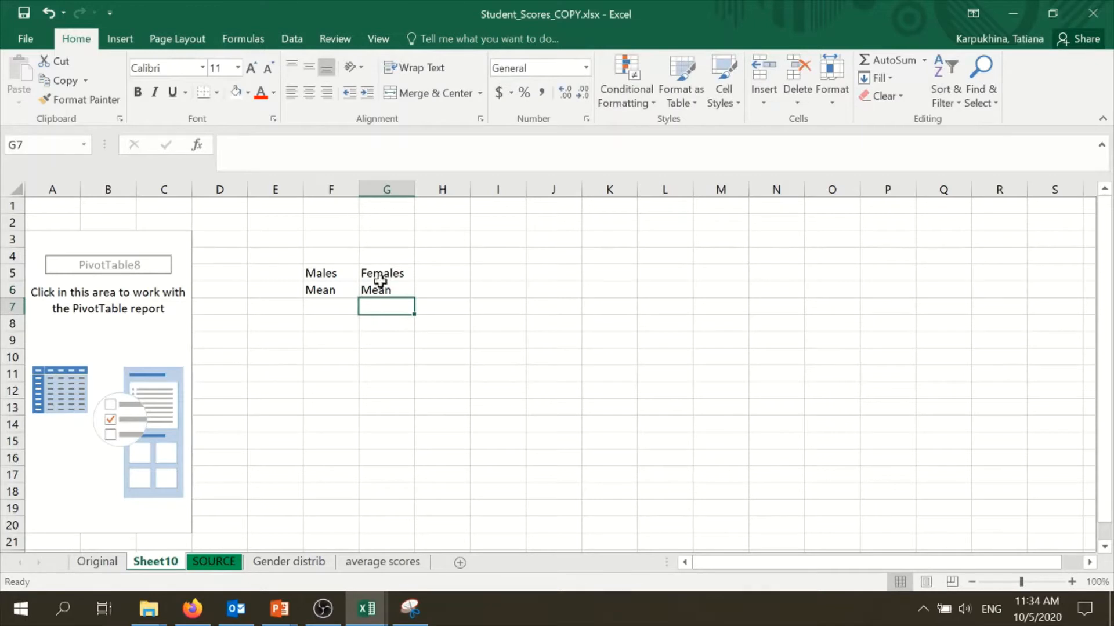
Add Math_Score to the PivotTable's values
{"action": "left_click", "coordinate": [343, 279]}
{"action": "left_click_drag", "start_coordinate": [343, 279], "coordinate": [333, 292]}
{"action": "left_click", "coordinate": [328, 294]}
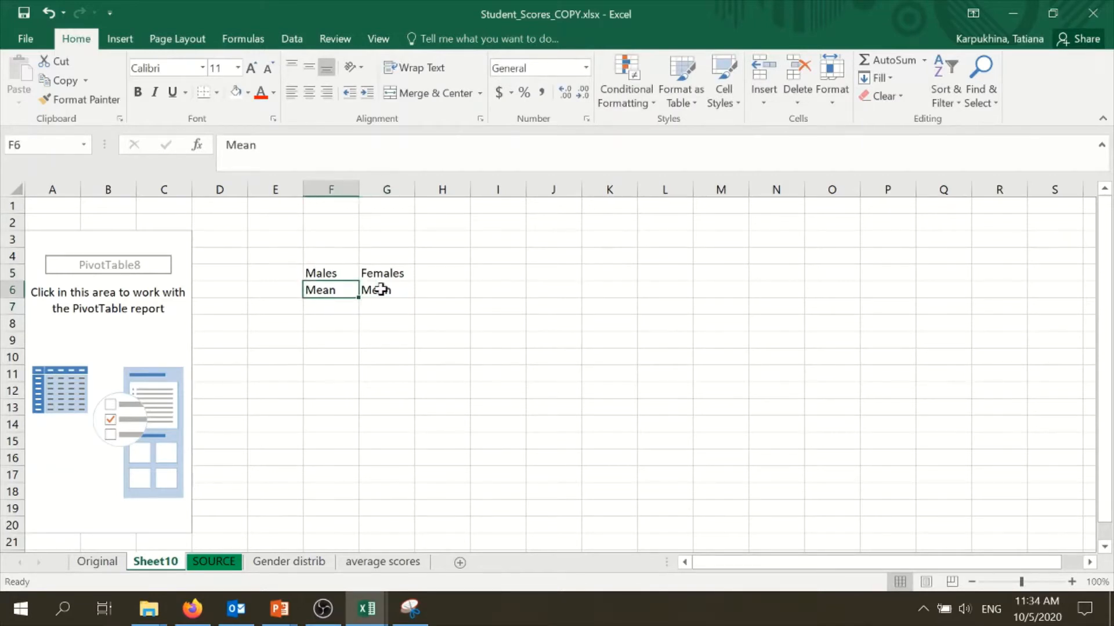
{"action": "left_click", "coordinate": [382, 290]}
{"action": "left_click", "coordinate": [116, 328]}
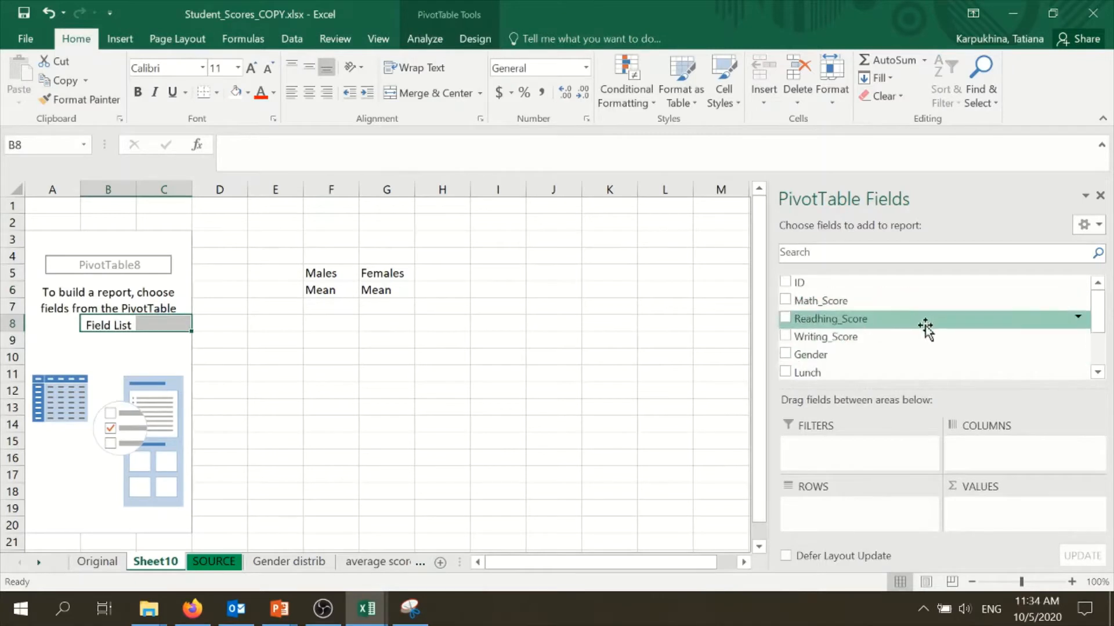
{"action": "left_click_drag", "start_coordinate": [918, 303], "coordinate": [997, 525]}
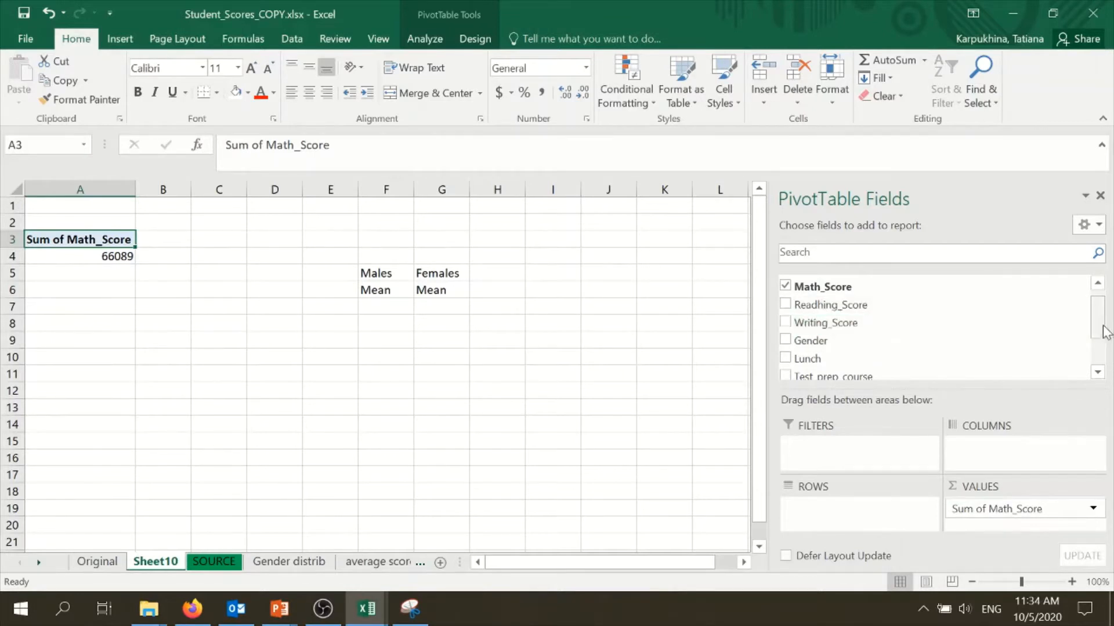
Add Gender as the PivotTable's column field
{"action": "mouse_move", "coordinate": [1100, 324]}
{"action": "left_mouse_down"}
{"action": "mouse_move", "coordinate": [1102, 363]}
{"action": "mouse_move", "coordinate": [1104, 341]}
{"action": "left_mouse_up"}
{"action": "left_click_drag", "start_coordinate": [915, 332], "coordinate": [986, 459]}
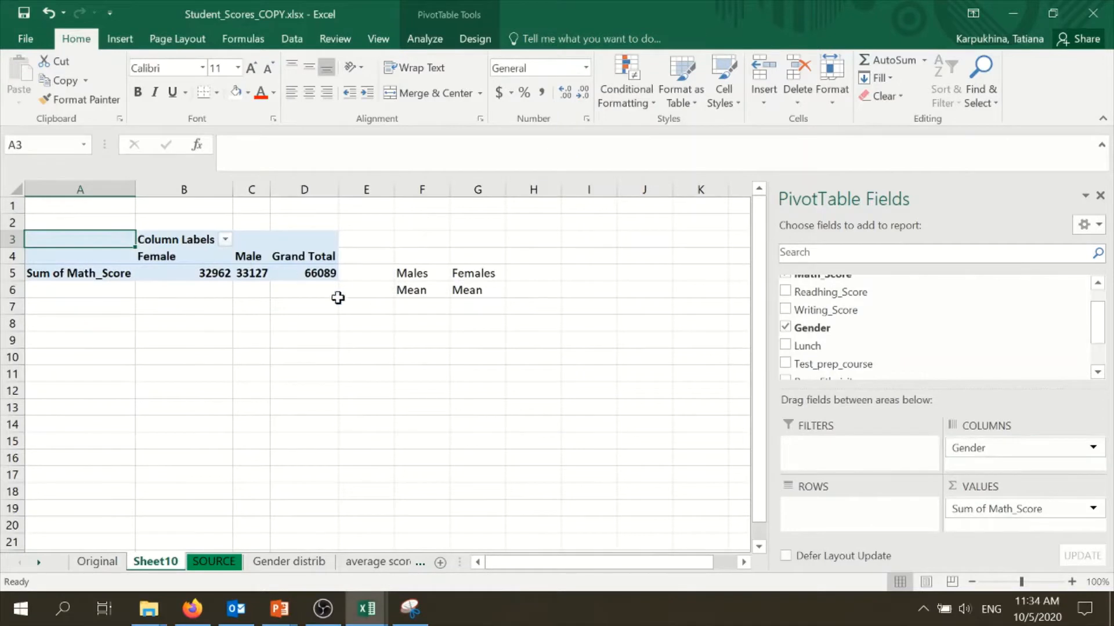
Turn off grand totals for rows and columns in the PivotTable
{"action": "left_click", "coordinate": [430, 46]}
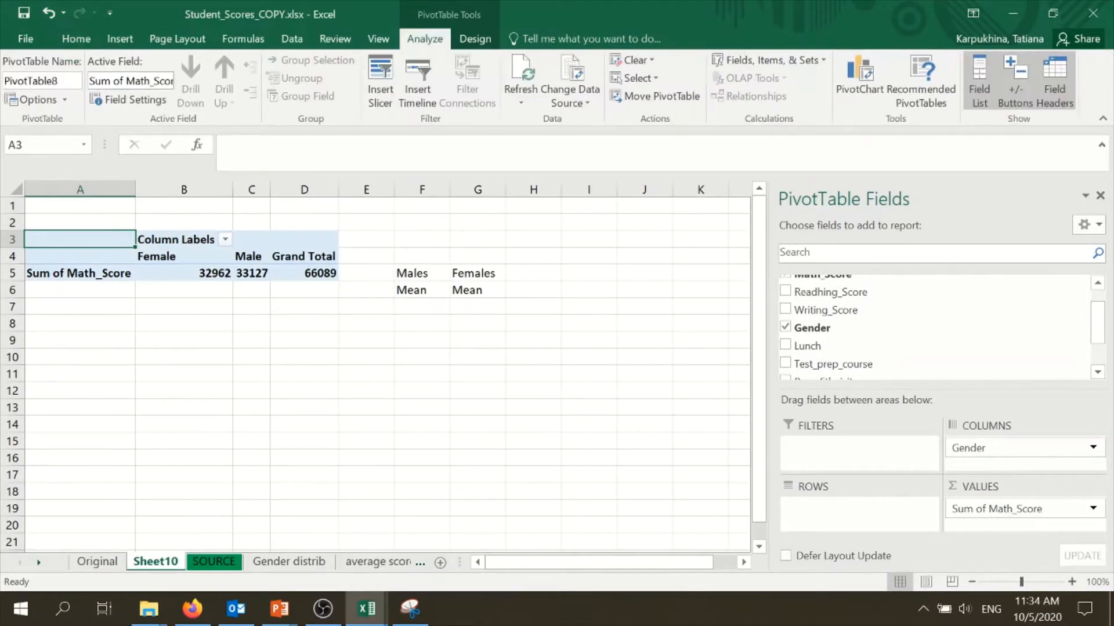
{"action": "left_click", "coordinate": [475, 42]}
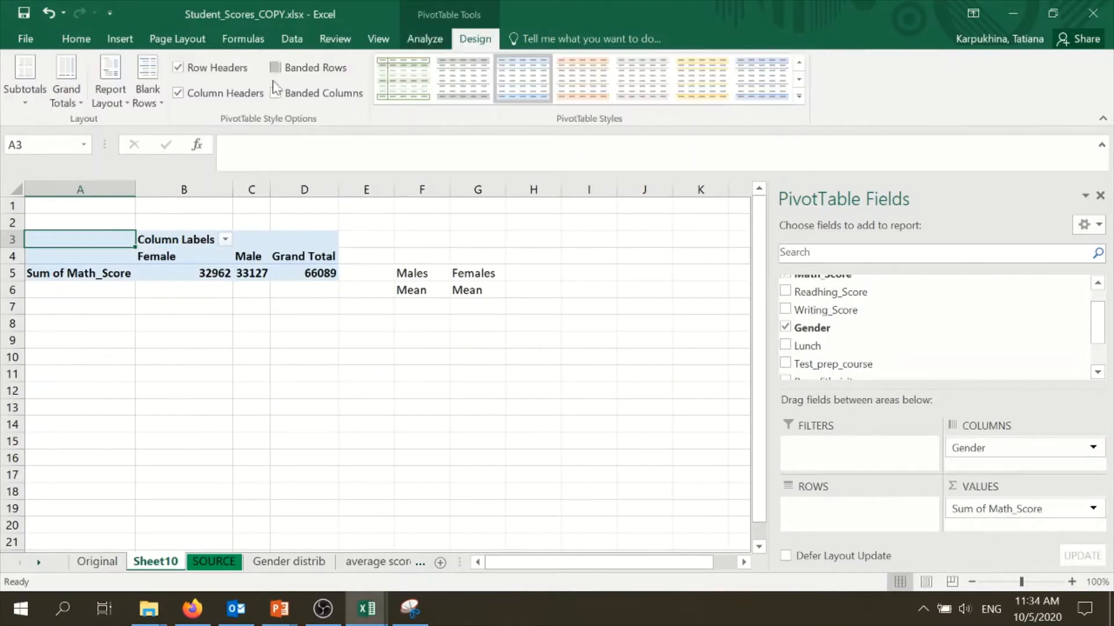
{"action": "left_click", "coordinate": [73, 95]}
{"action": "left_click", "coordinate": [87, 129]}
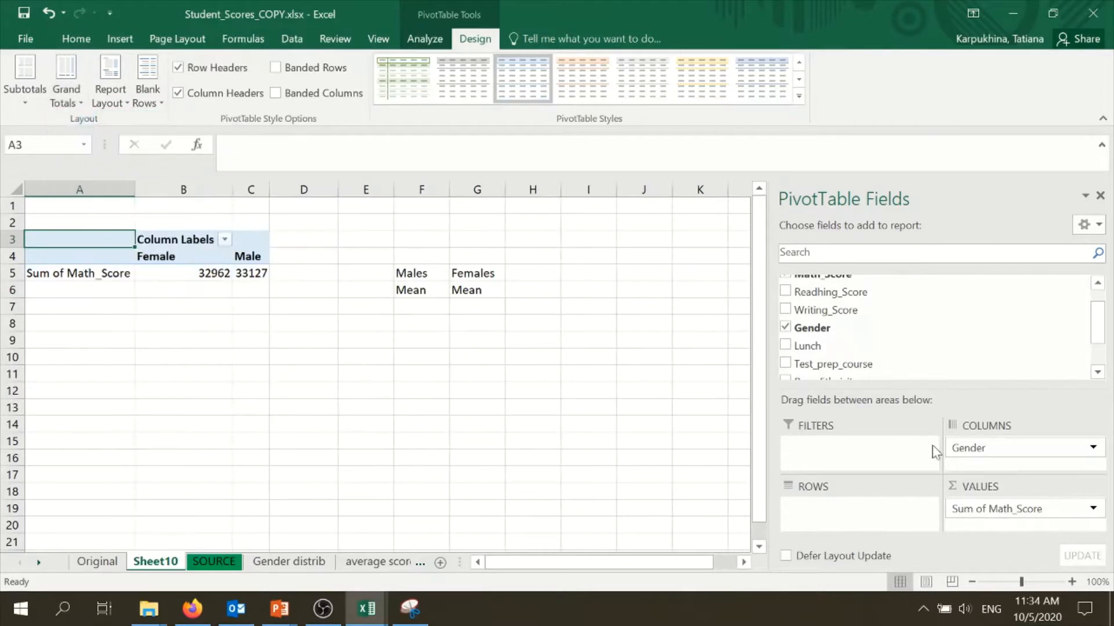
Change the Math_Score value field to summarize by Average
{"action": "left_click", "coordinate": [1094, 509]}
{"action": "left_click", "coordinate": [1047, 483]}
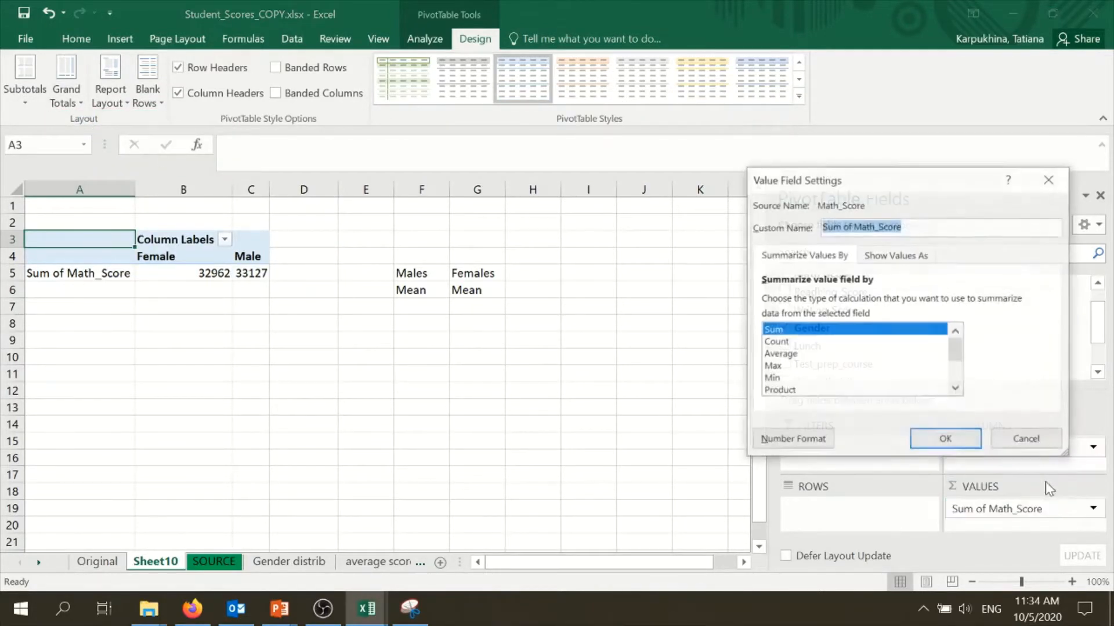
{"action": "left_click", "coordinate": [798, 355]}
{"action": "left_click", "coordinate": [937, 441]}
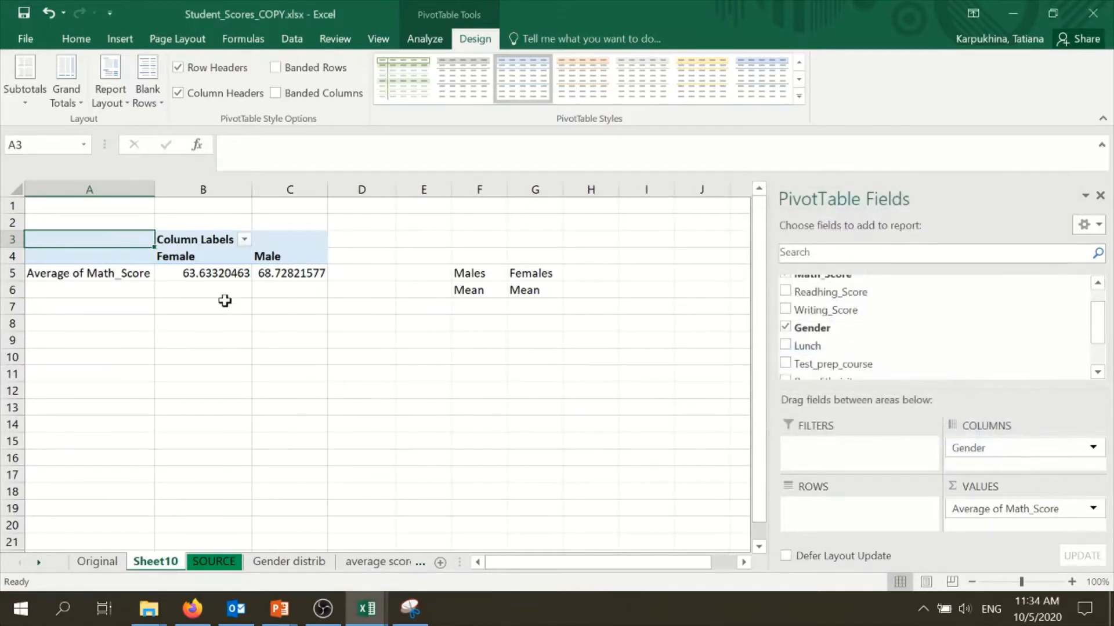
Format the average math scores as Number with 1 decimal place through the value field settings
{"action": "left_click", "coordinate": [190, 273]}
{"action": "left_click", "coordinate": [1093, 508]}
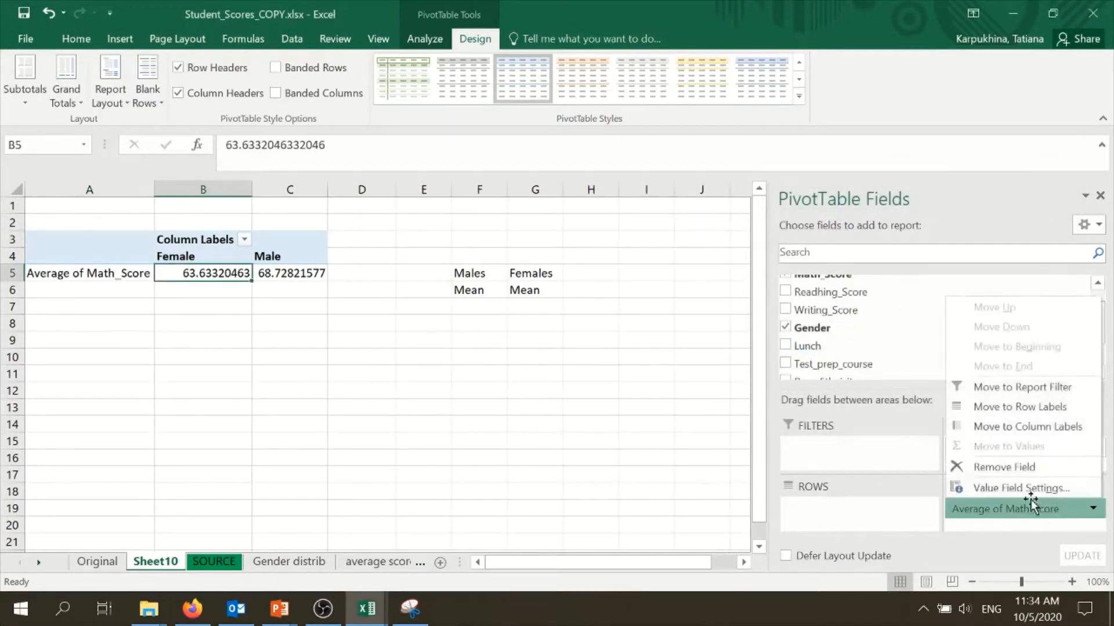
{"action": "left_click", "coordinate": [1017, 490]}
{"action": "left_click", "coordinate": [792, 436]}
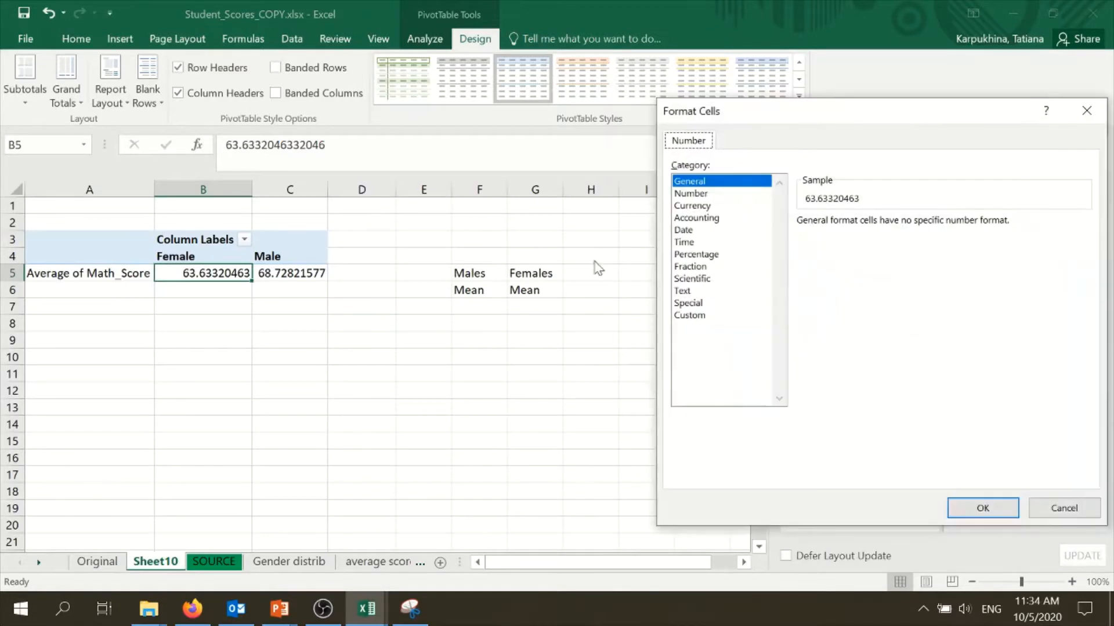
{"action": "left_click", "coordinate": [693, 194]}
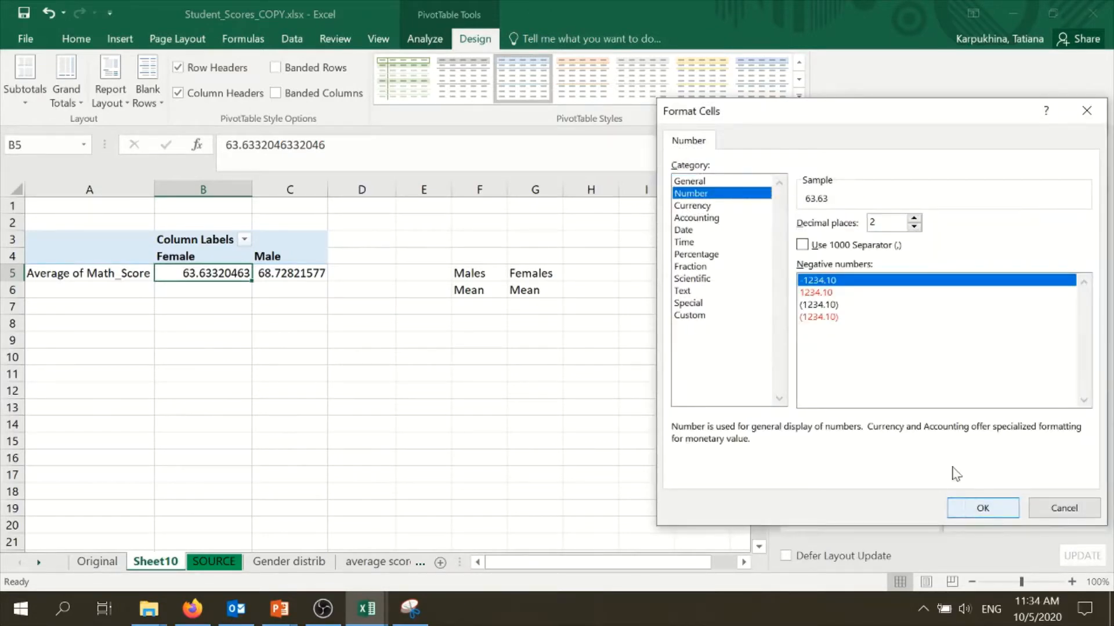
{"action": "left_click", "coordinate": [914, 227]}
{"action": "left_click", "coordinate": [982, 509]}
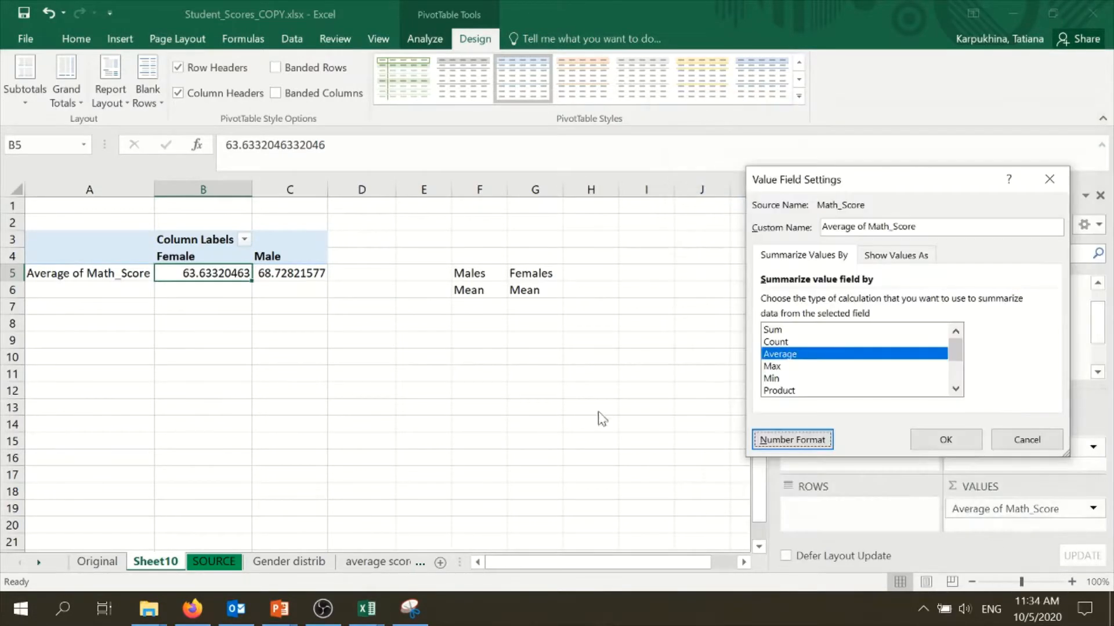
{"action": "left_click", "coordinate": [945, 439]}
Add ID as the PivotTable's row field
{"action": "left_click", "coordinate": [408, 387]}
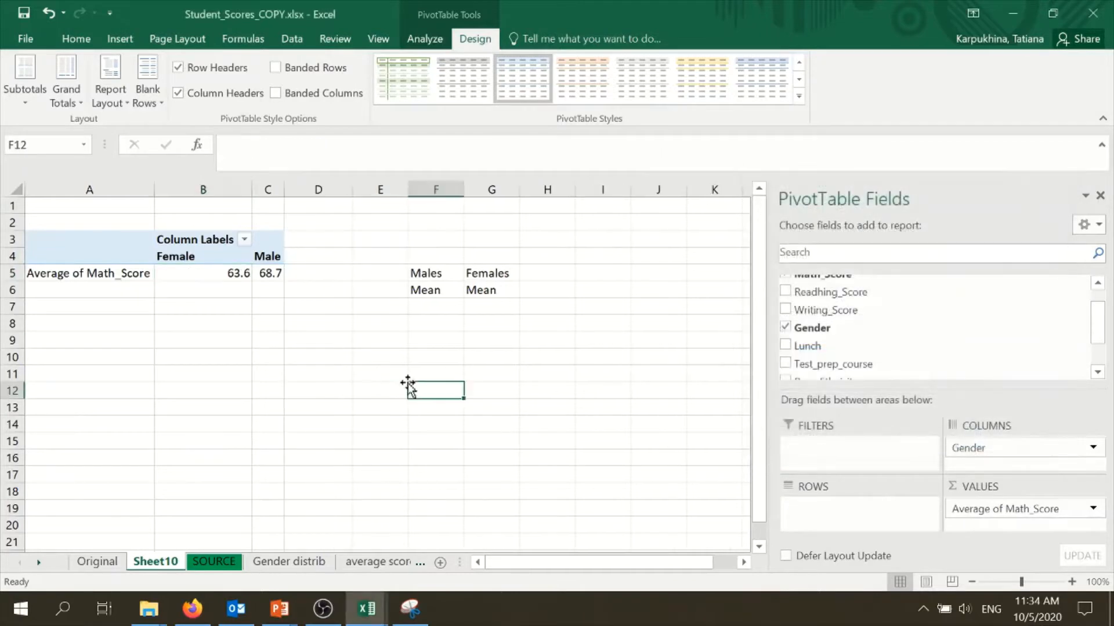
{"action": "left_click", "coordinate": [222, 272]}
{"action": "left_click", "coordinate": [267, 274]}
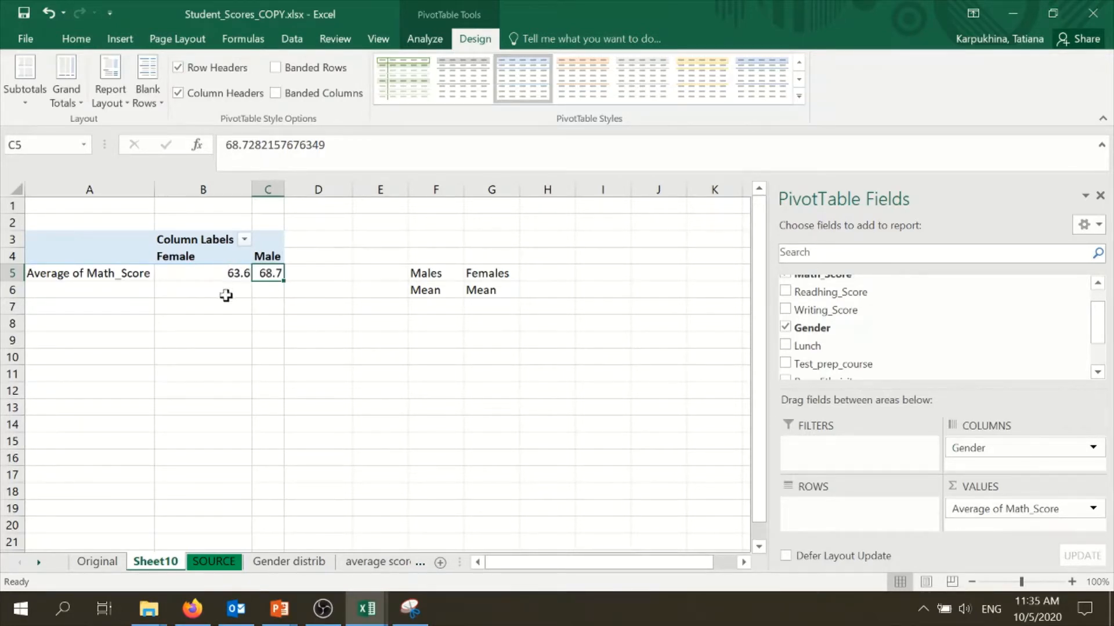
{"action": "left_click_drag", "start_coordinate": [1104, 341], "coordinate": [1102, 296]}
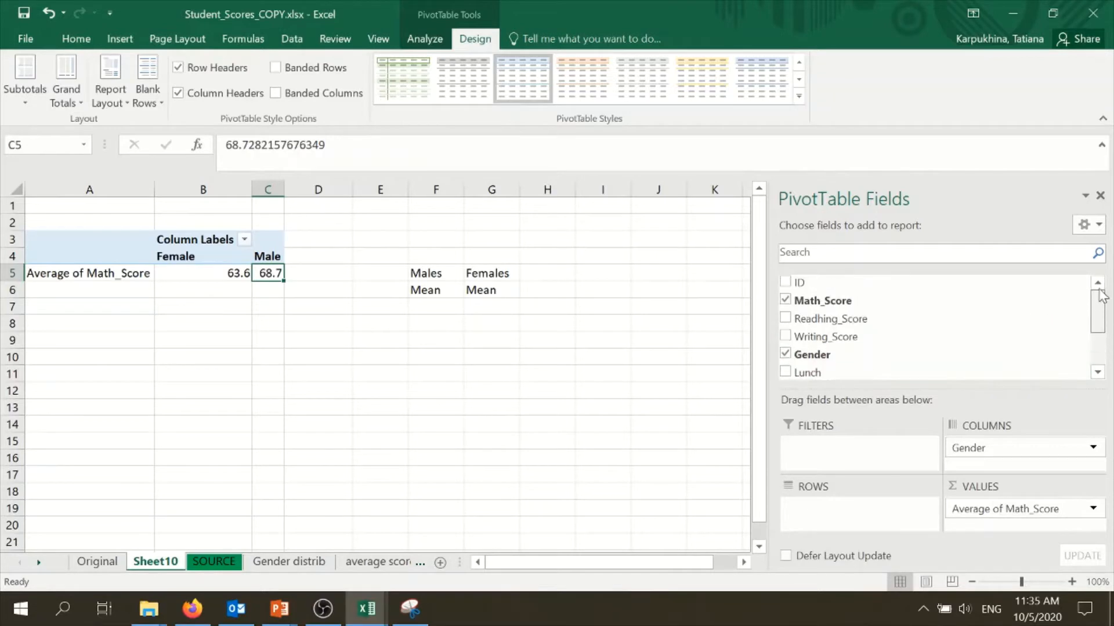
{"action": "left_click_drag", "start_coordinate": [922, 284], "coordinate": [873, 516]}
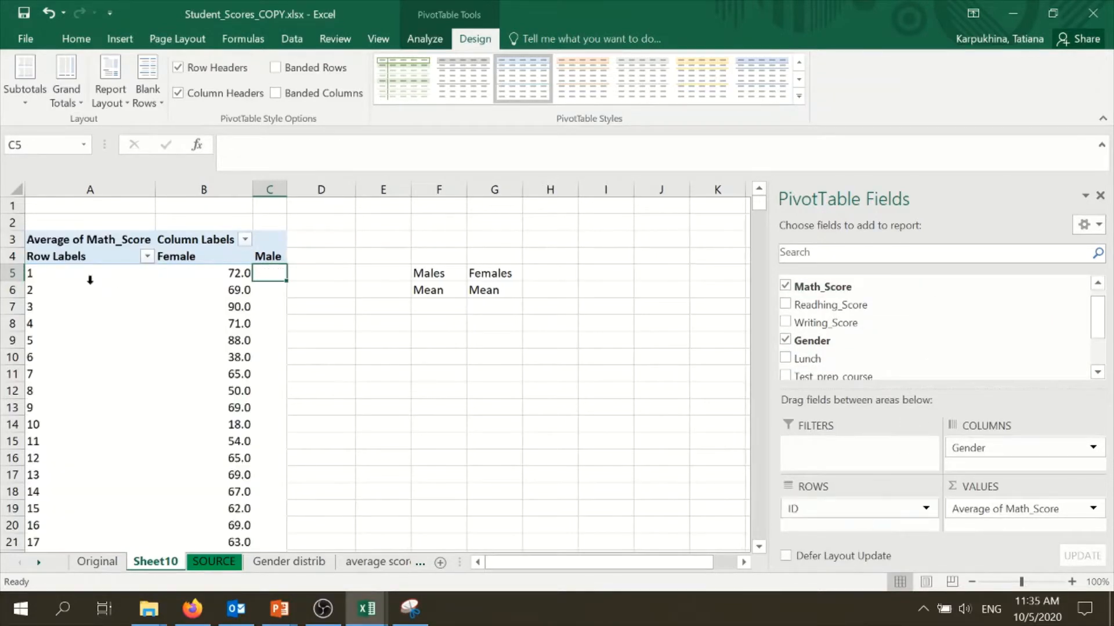
Scroll through the per-student math scores by gender and select ranges of values to inspect them
{"action": "scroll", "coordinate": [100, 261], "scroll_direction": "down", "scroll_amount": 7}
{"action": "scroll", "coordinate": [102, 264], "scroll_direction": "up", "scroll_amount": 6}
{"action": "left_click_drag", "start_coordinate": [215, 239], "coordinate": [219, 487]}
{"action": "scroll", "coordinate": [255, 477], "scroll_direction": "down", "scroll_amount": 20}
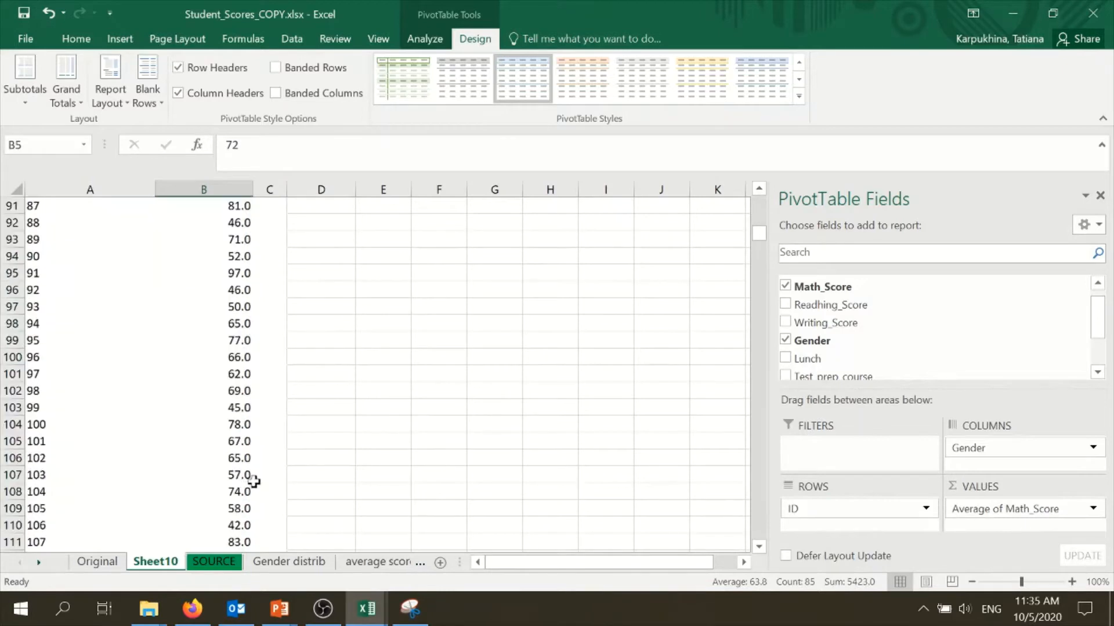
{"action": "scroll", "coordinate": [257, 477], "scroll_direction": "down", "scroll_amount": 20}
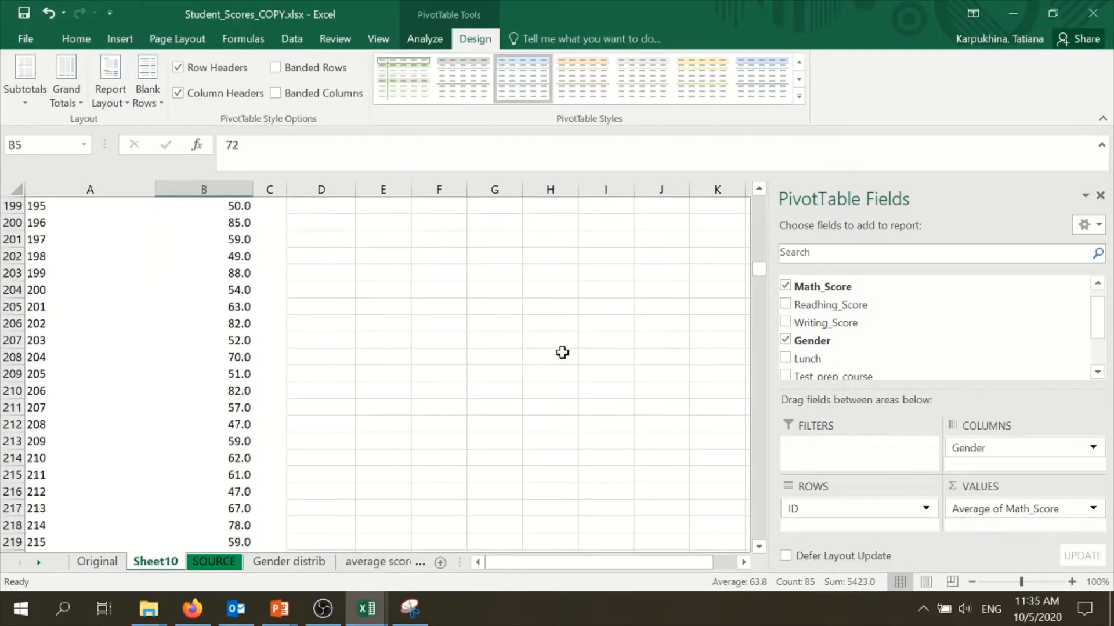
{"action": "left_click_drag", "start_coordinate": [758, 272], "coordinate": [765, 445]}
{"action": "left_click", "coordinate": [277, 323]}
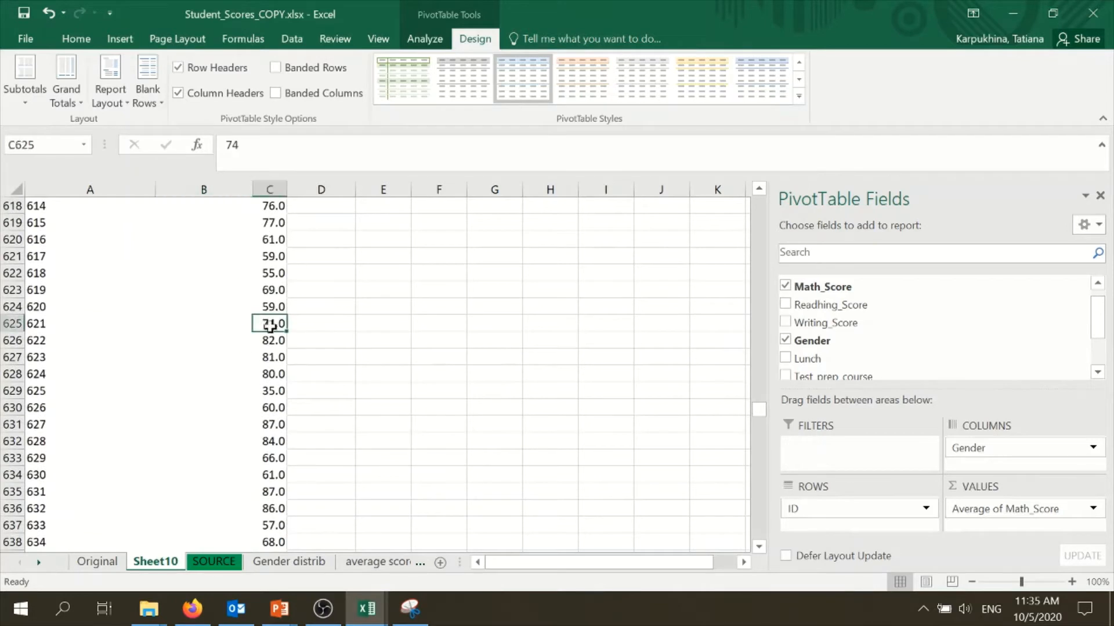
{"action": "left_click_drag", "start_coordinate": [271, 256], "coordinate": [269, 509]}
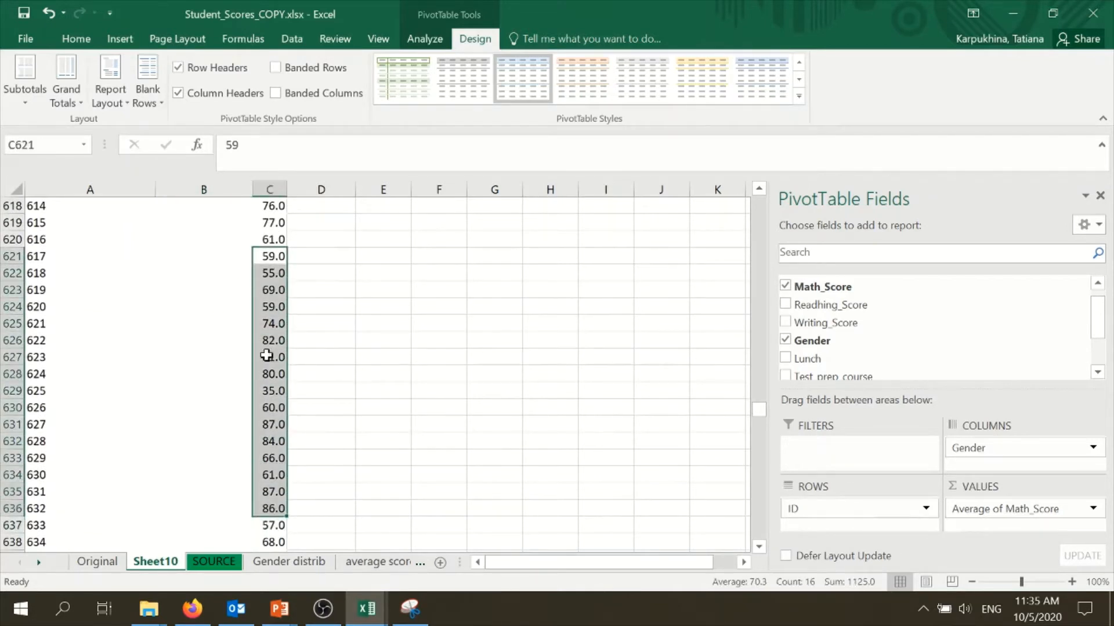
{"action": "left_click_drag", "start_coordinate": [231, 264], "coordinate": [225, 459]}
{"action": "left_click_drag", "start_coordinate": [762, 412], "coordinate": [760, 200]}
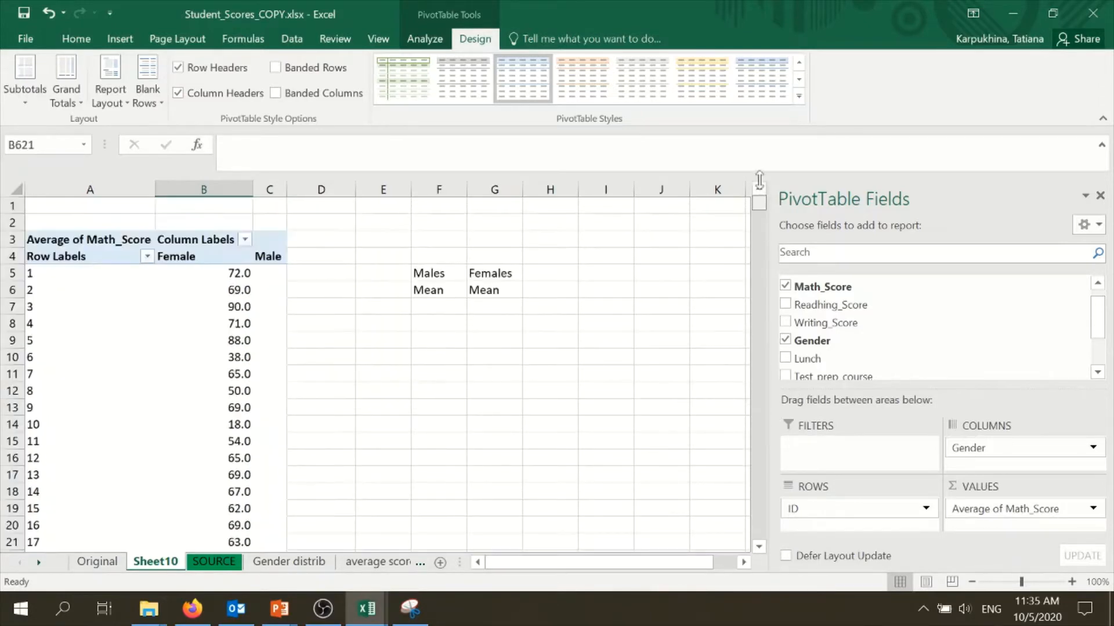
{"action": "scroll", "coordinate": [274, 363], "scroll_direction": "down", "scroll_amount": 20}
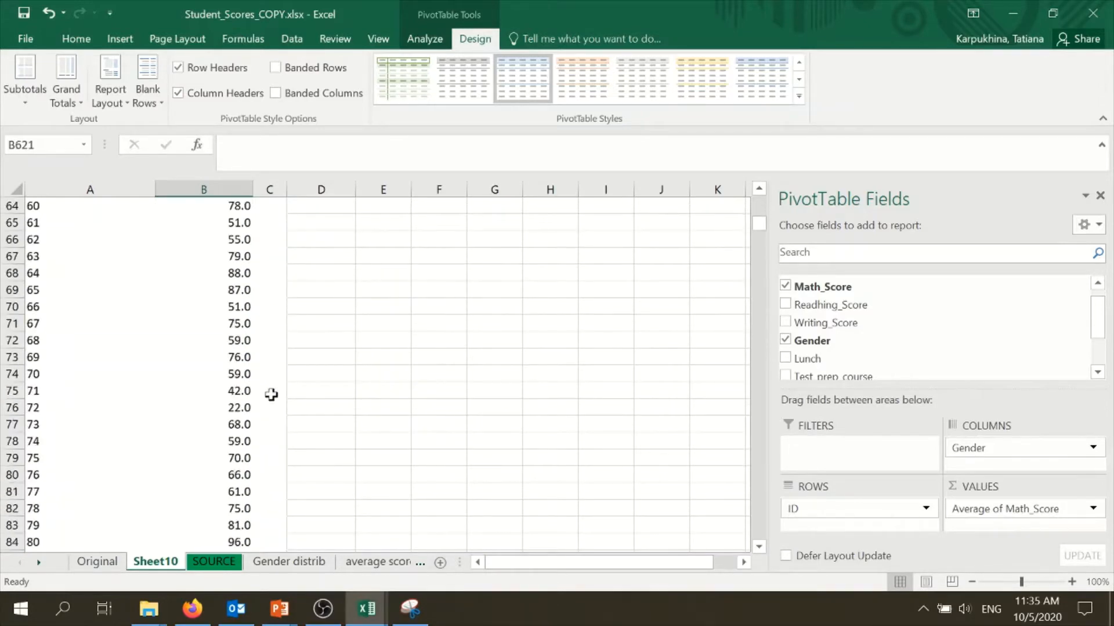
{"action": "scroll", "coordinate": [275, 416], "scroll_direction": "up", "scroll_amount": 5}
{"action": "scroll", "coordinate": [273, 427], "scroll_direction": "up", "scroll_amount": 20}
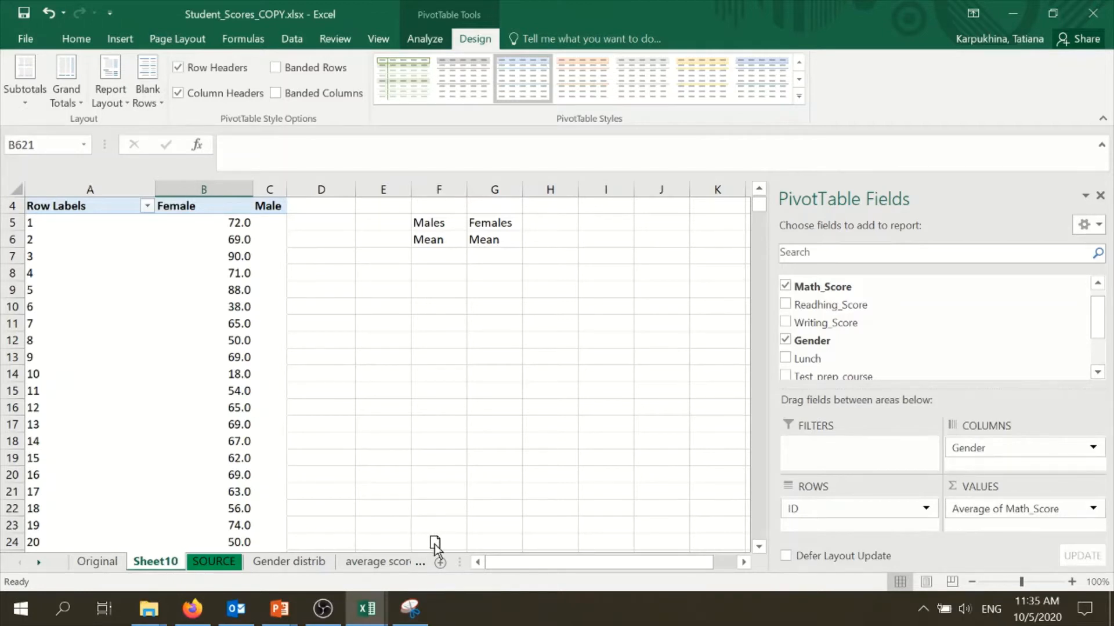
Rename the Sheet10 worksheet as IndTTEstpPIVOT
{"action": "left_click_drag", "start_coordinate": [435, 545], "coordinate": [398, 563]}
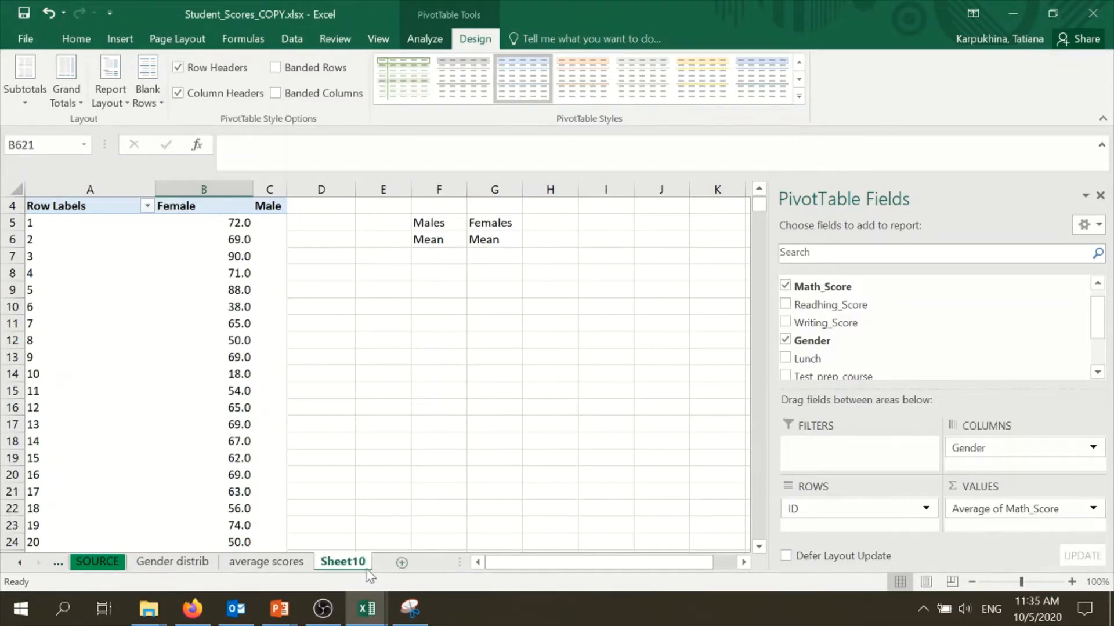
{"action": "right_click", "coordinate": [348, 562]}
{"action": "left_click", "coordinate": [451, 407]}
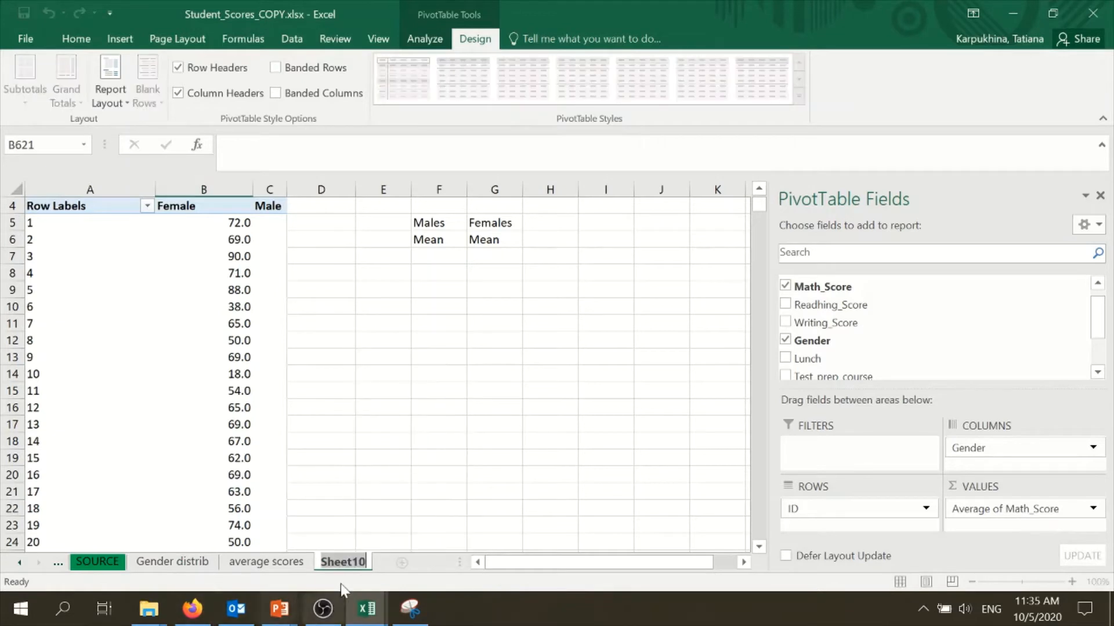
{"action": "type", "text": "I"}
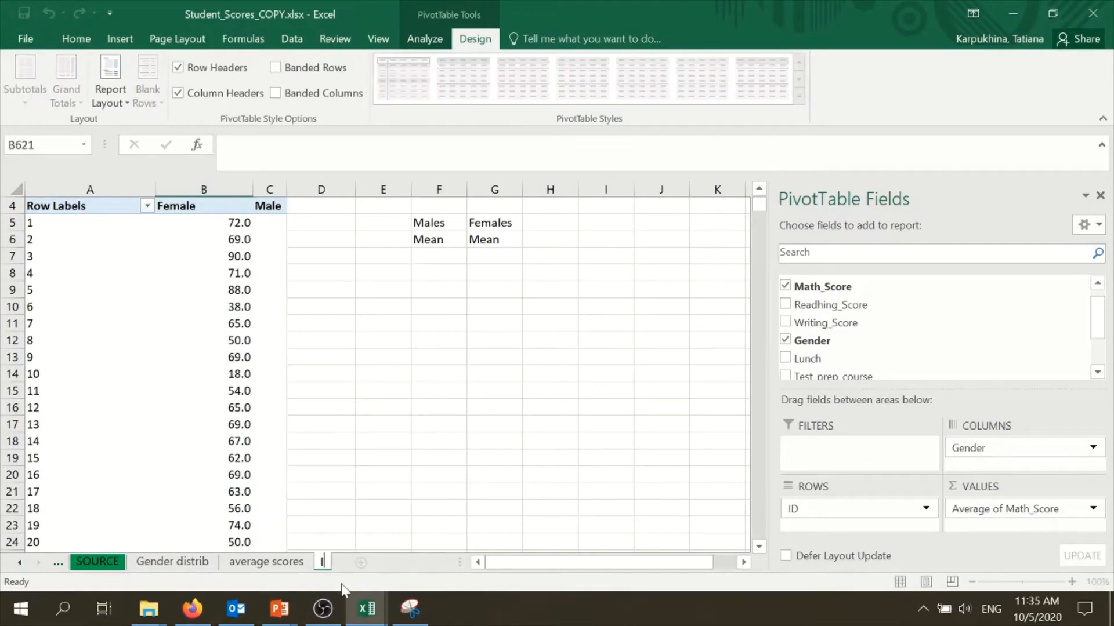
{"action": "type", "text": "ndTTEstpp"}
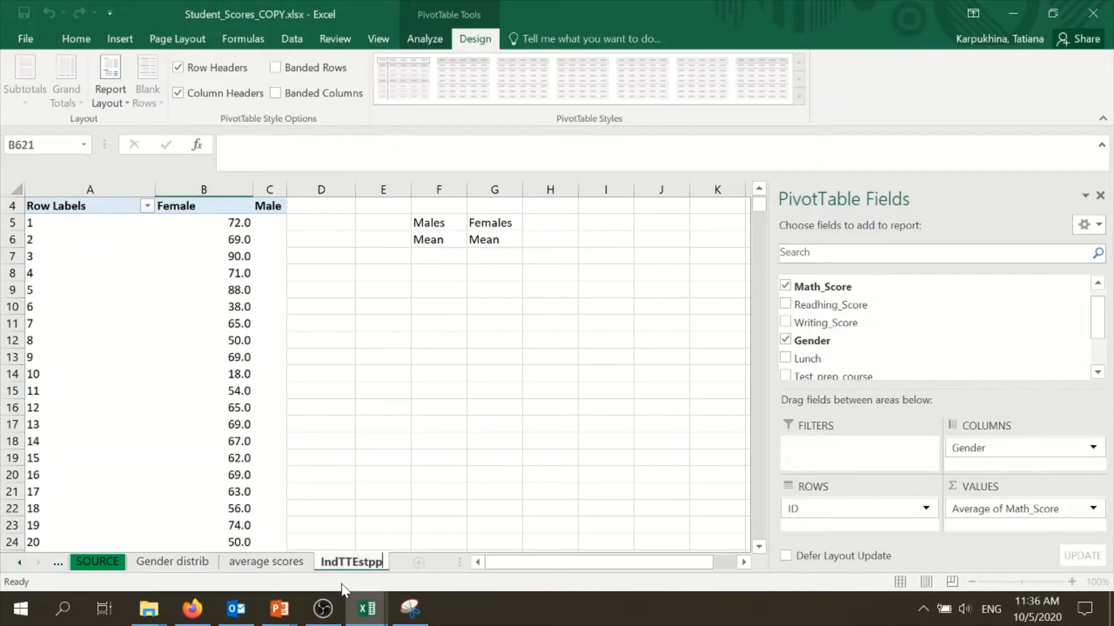
{"action": "type", "text": "IVO"}
{"action": "key", "text": "BackSpace"}
{"action": "key", "text": "BackSpace"}
{"action": "type", "text": "O"}
{"action": "key", "text": "BackSpace"}
{"action": "type", "text": "PIVOT"}
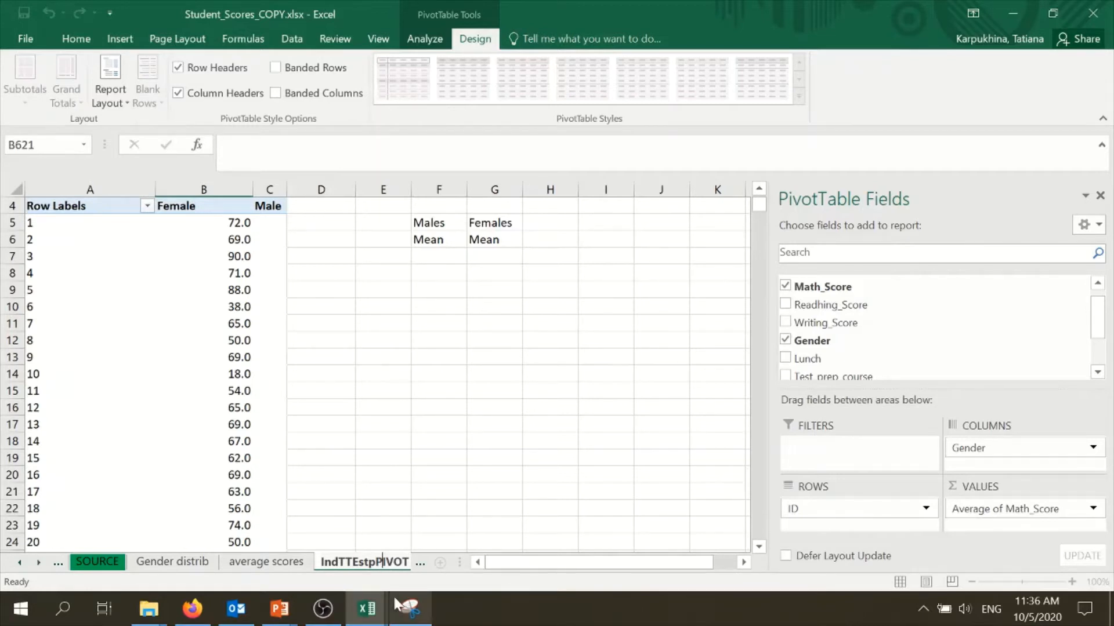
{"action": "left_click", "coordinate": [395, 390]}
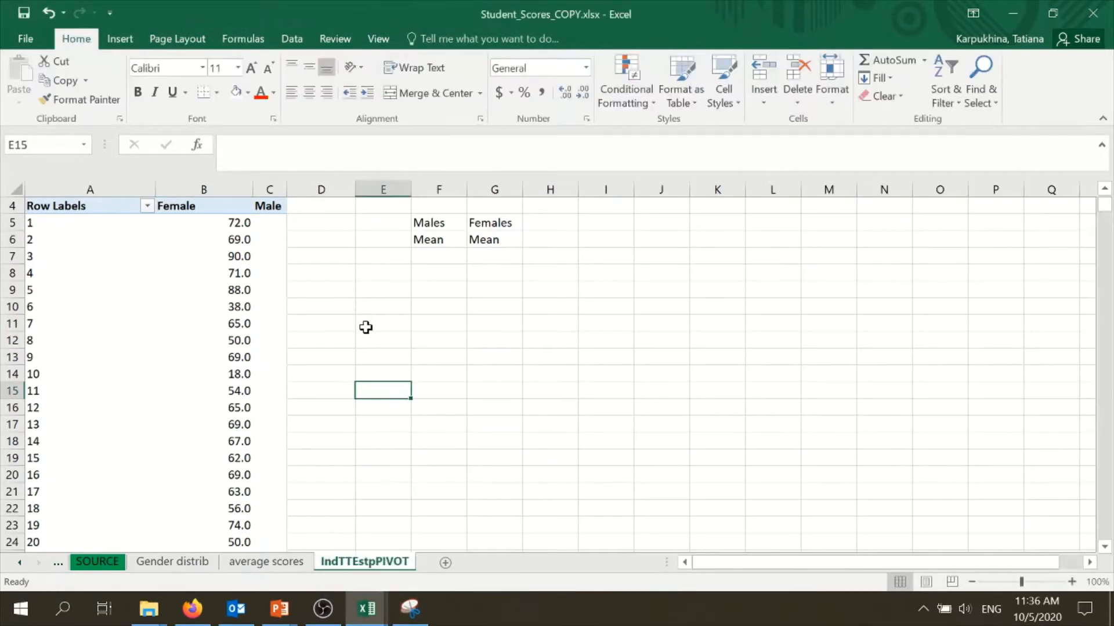
Open Data Analysis and choose the t-Test: Two-Sample Assuming Equal Variances tool
{"action": "left_click", "coordinate": [268, 316]}
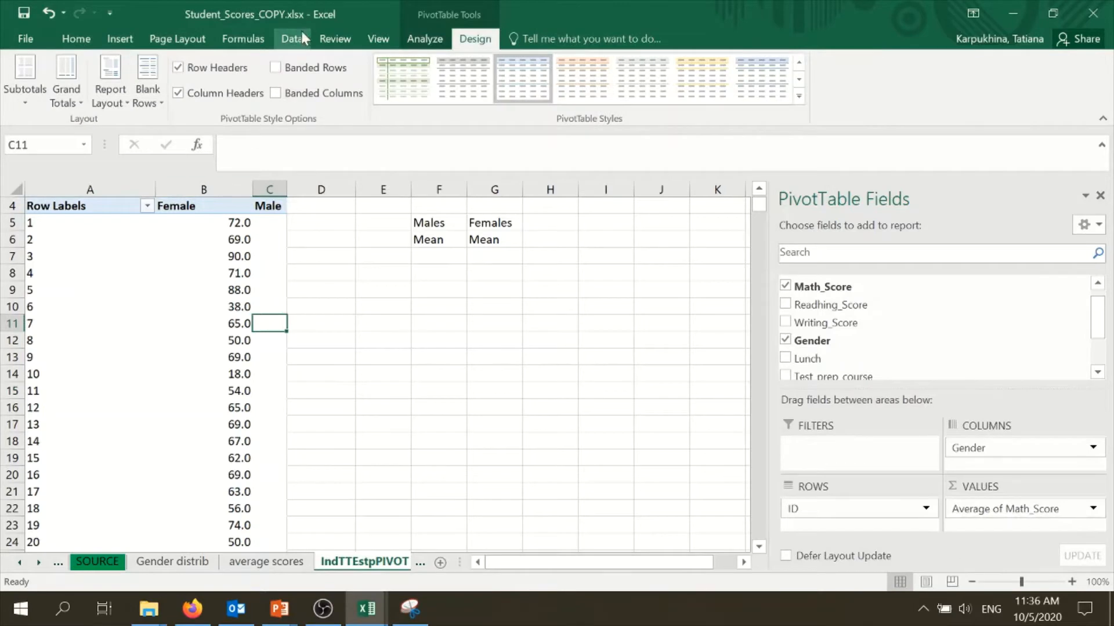
{"action": "left_click", "coordinate": [302, 37]}
{"action": "left_click", "coordinate": [983, 64]}
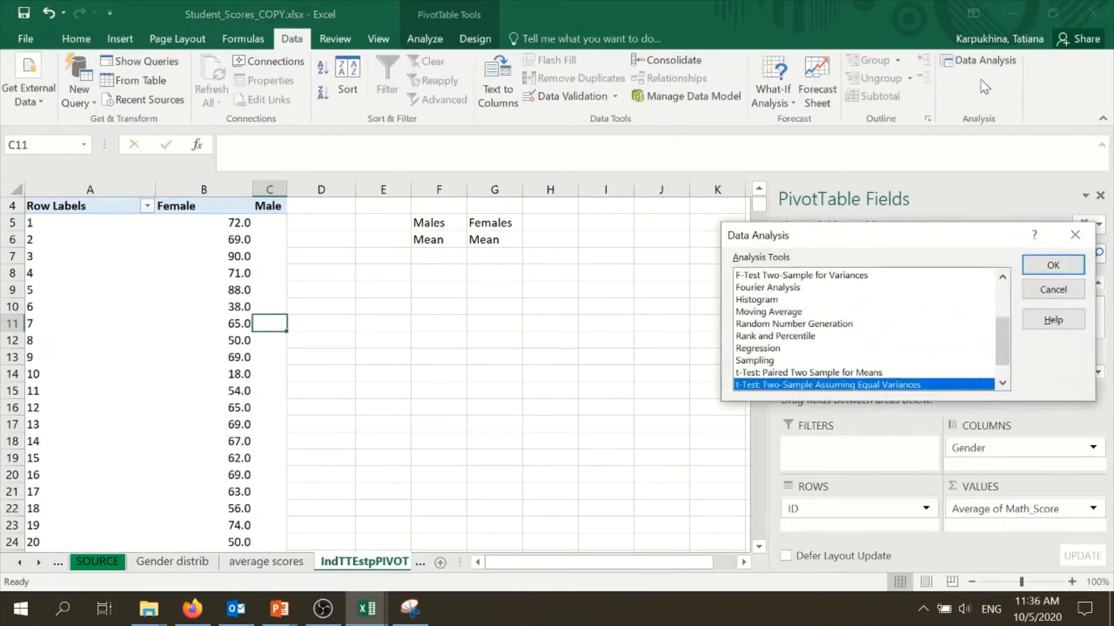
{"action": "left_click_drag", "start_coordinate": [805, 235], "coordinate": [603, 143]}
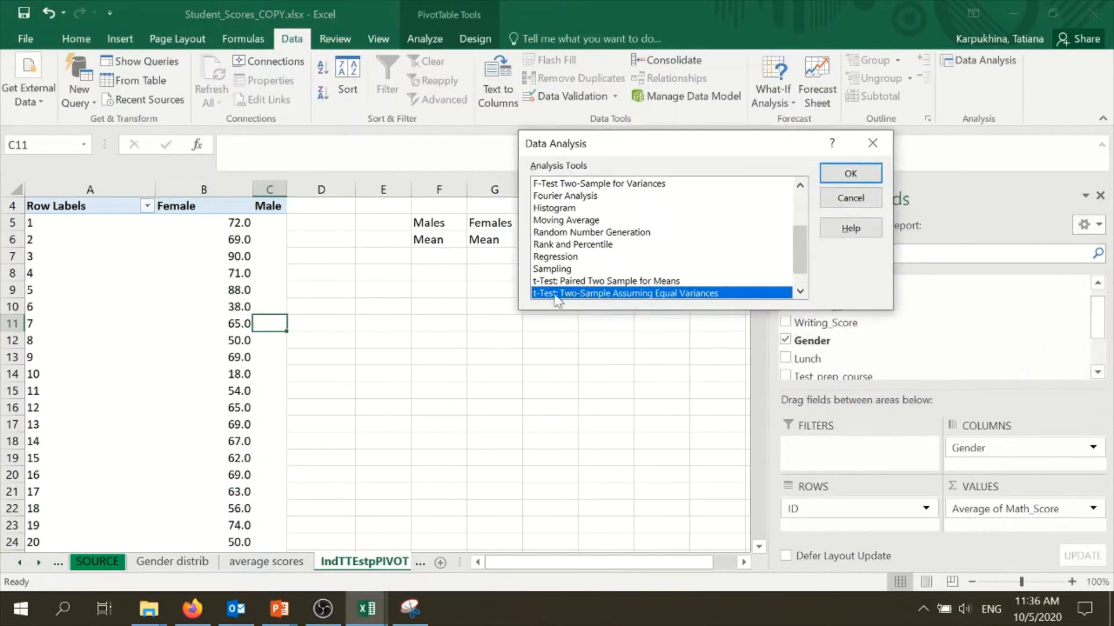
{"action": "scroll", "coordinate": [737, 280], "scroll_direction": "down", "scroll_amount": 1}
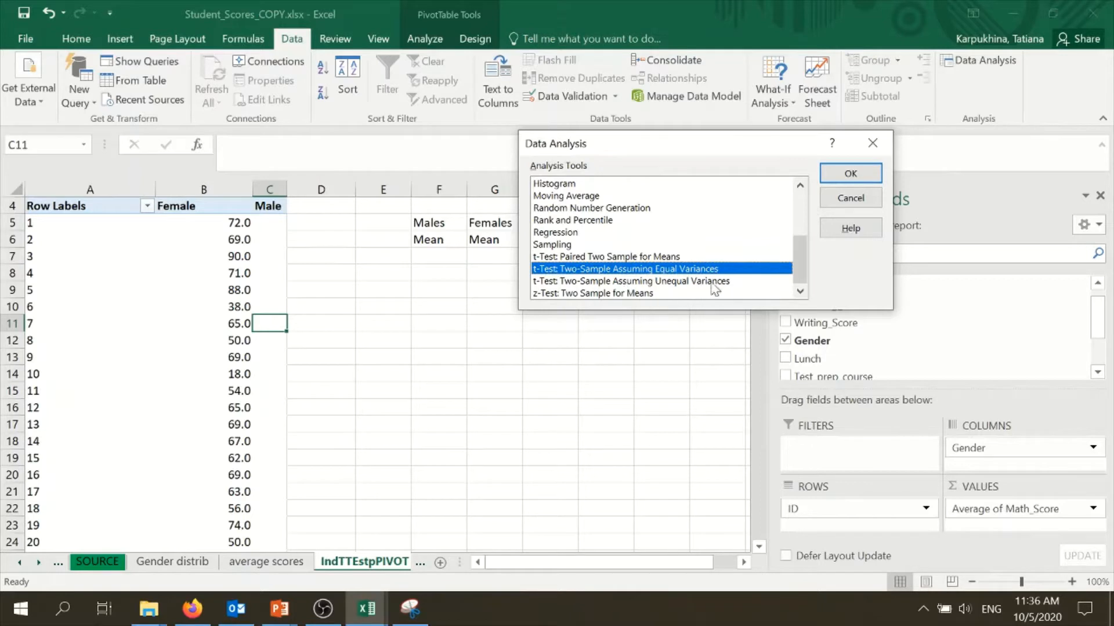
{"action": "left_click", "coordinate": [660, 283]}
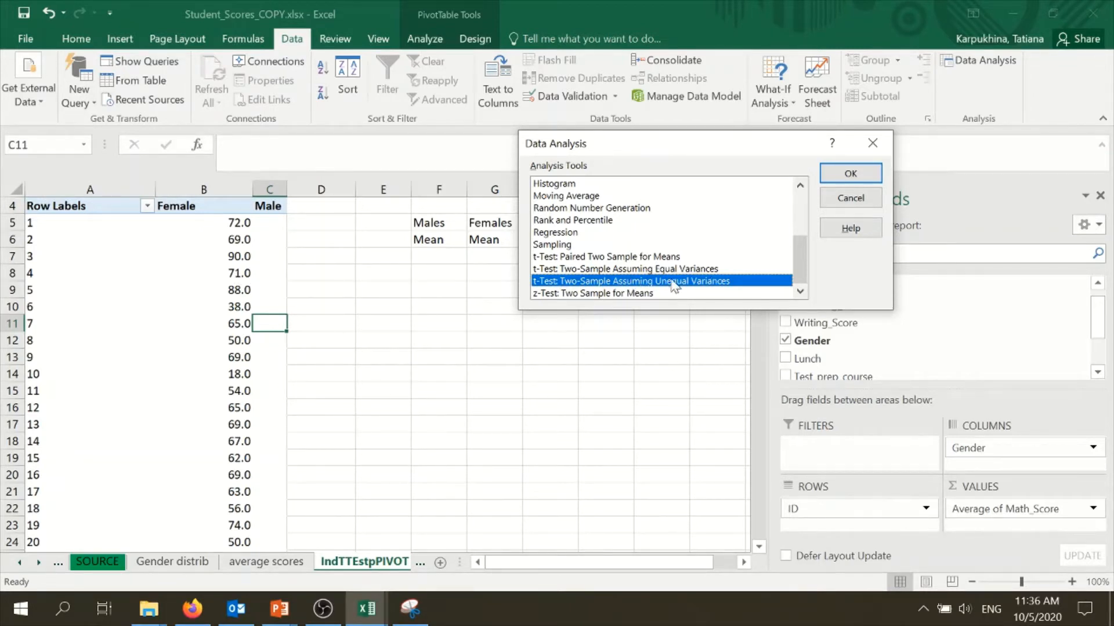
{"action": "left_click", "coordinate": [688, 270]}
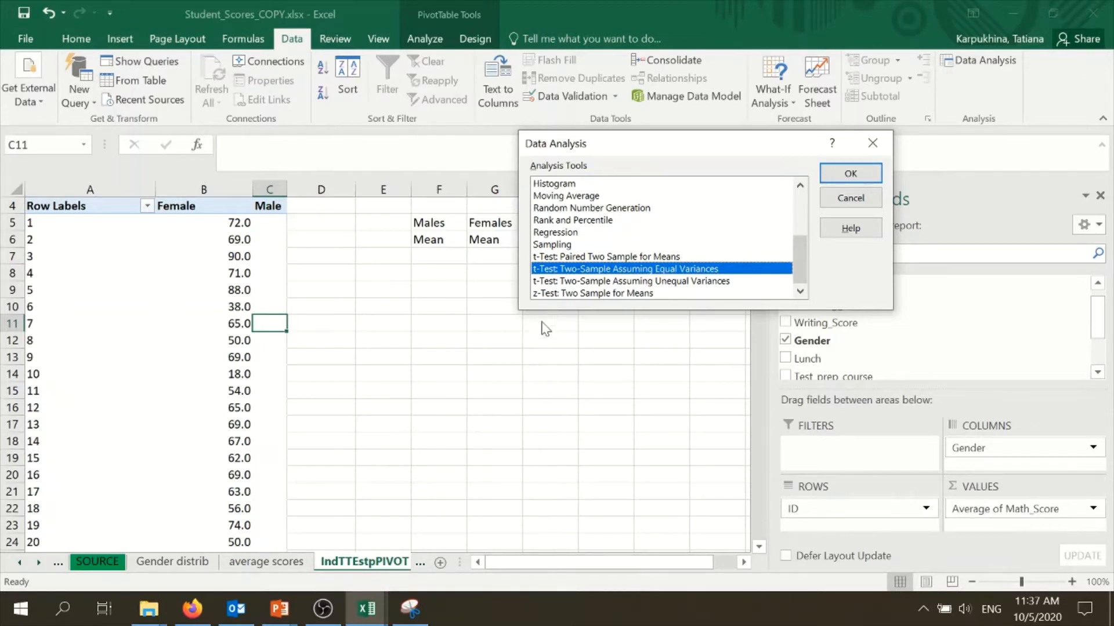
{"action": "left_click", "coordinate": [851, 174]}
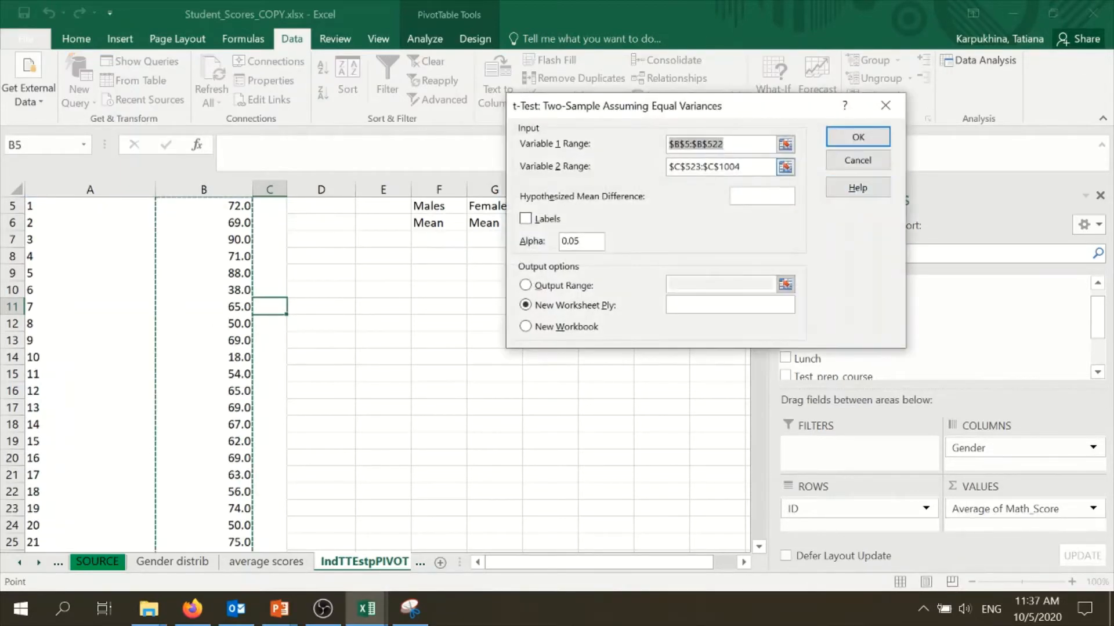
Set the Variable 1 Range to the female math scores $B$5:$B$522
{"action": "key", "text": "BackSpace"}
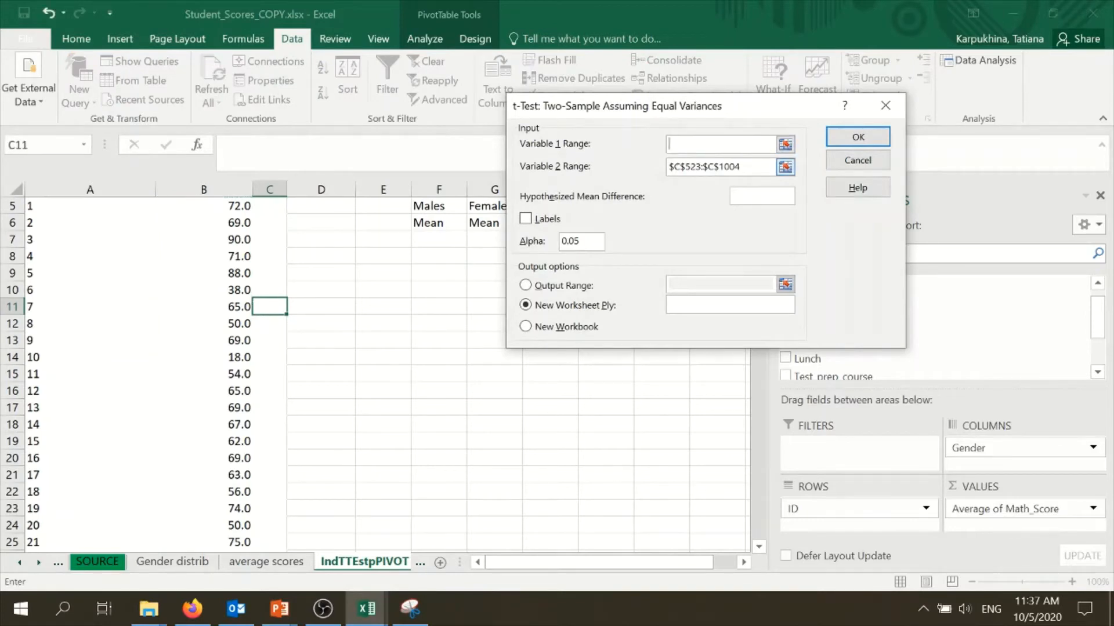
{"action": "key", "text": "Tab"}
{"action": "key", "text": "BackSpace"}
{"action": "scroll", "coordinate": [351, 358], "scroll_direction": "up", "scroll_amount": 9}
{"action": "scroll", "coordinate": [351, 358], "scroll_direction": "up", "scroll_amount": 8}
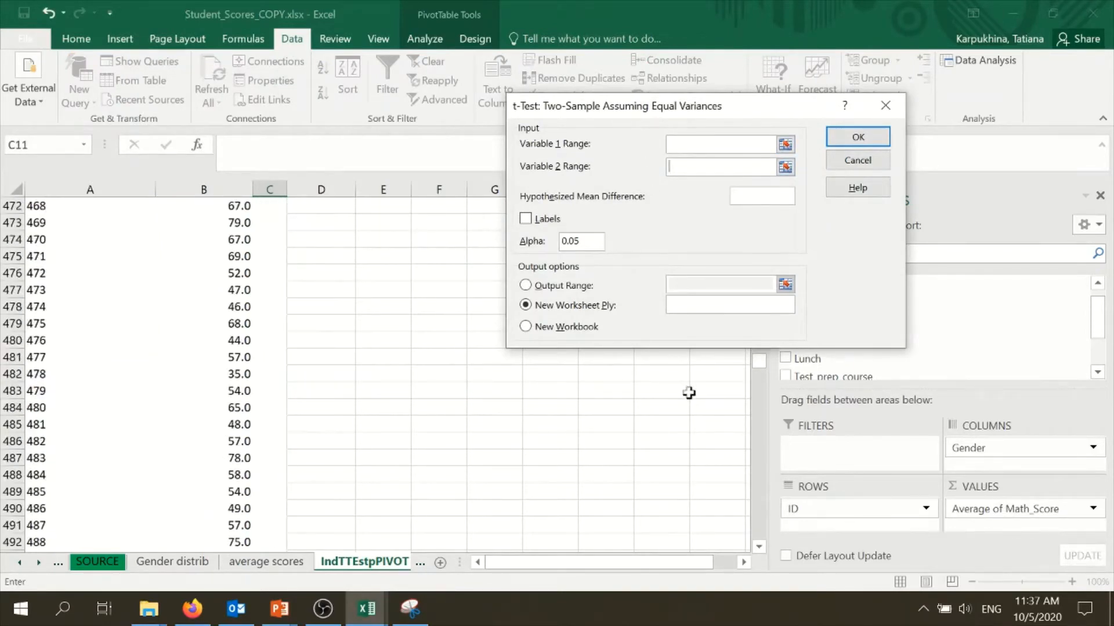
{"action": "left_click_drag", "start_coordinate": [755, 371], "coordinate": [729, 176]}
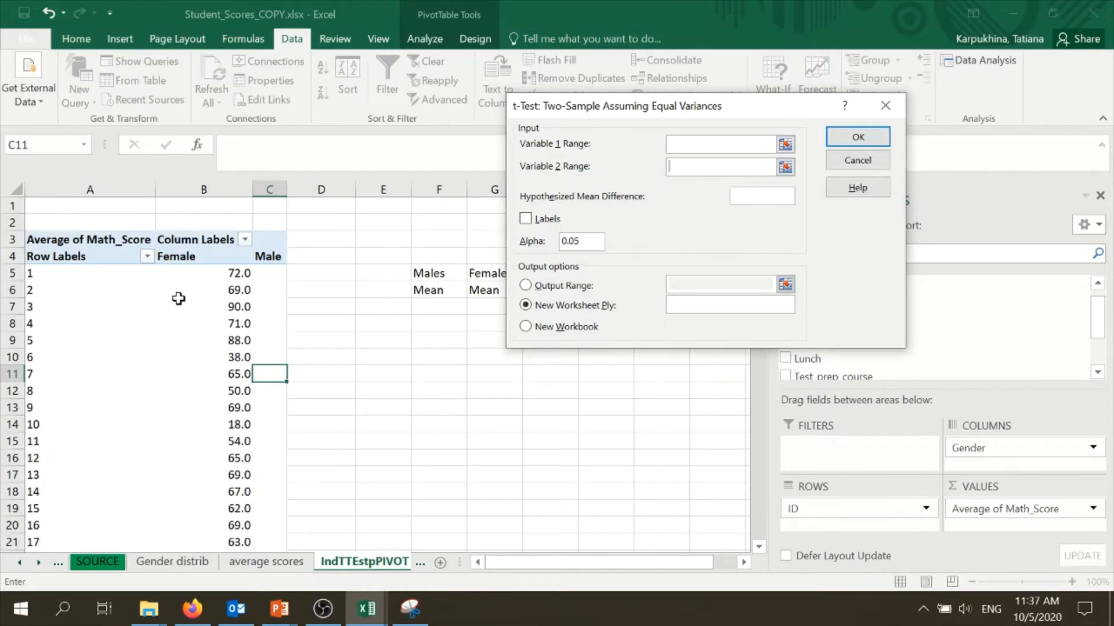
{"action": "left_click", "coordinate": [209, 276]}
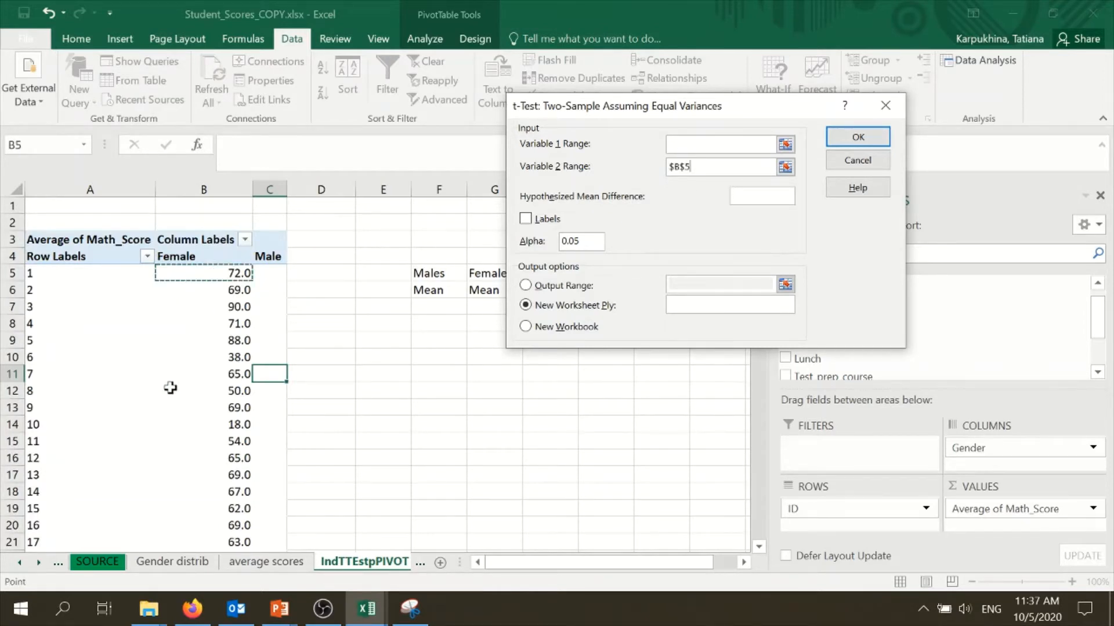
{"action": "key", "text": "ctrl+shift+Down"}
{"action": "scroll", "coordinate": [210, 440], "scroll_direction": "down", "scroll_amount": 2}
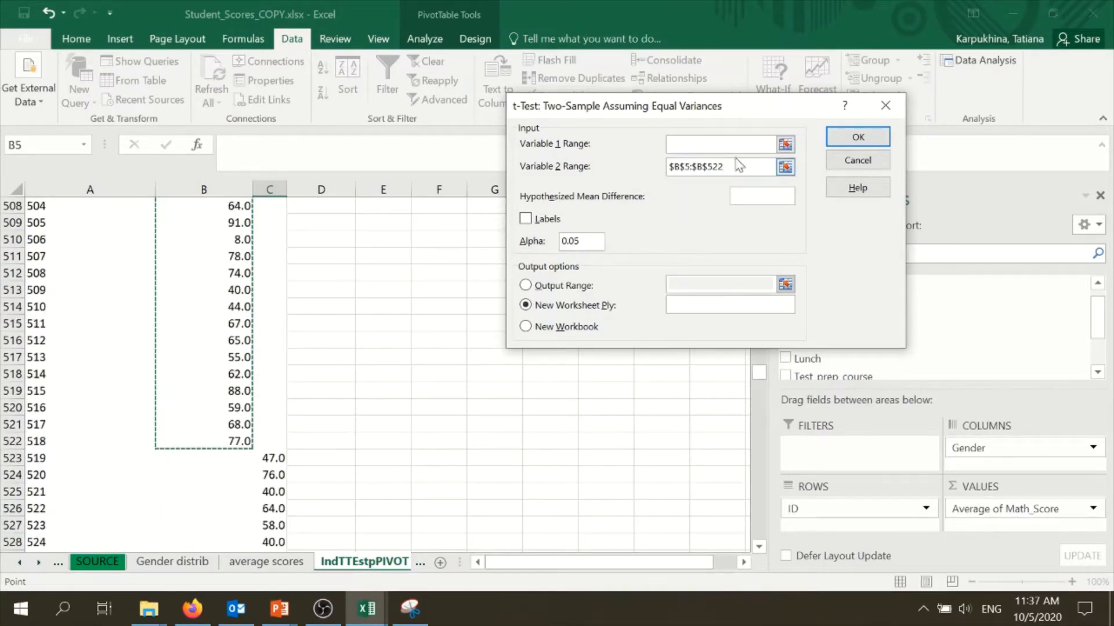
{"action": "left_click_drag", "start_coordinate": [724, 167], "coordinate": [669, 167]}
{"action": "key", "text": "BackSpace"}
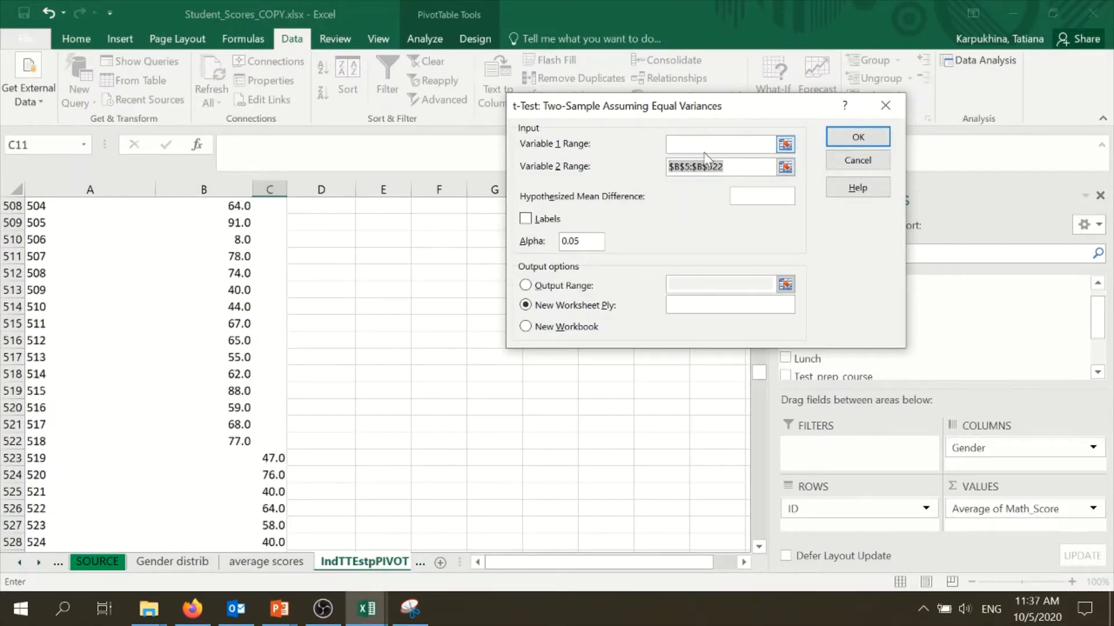
{"action": "key", "text": "ctrl+v"}
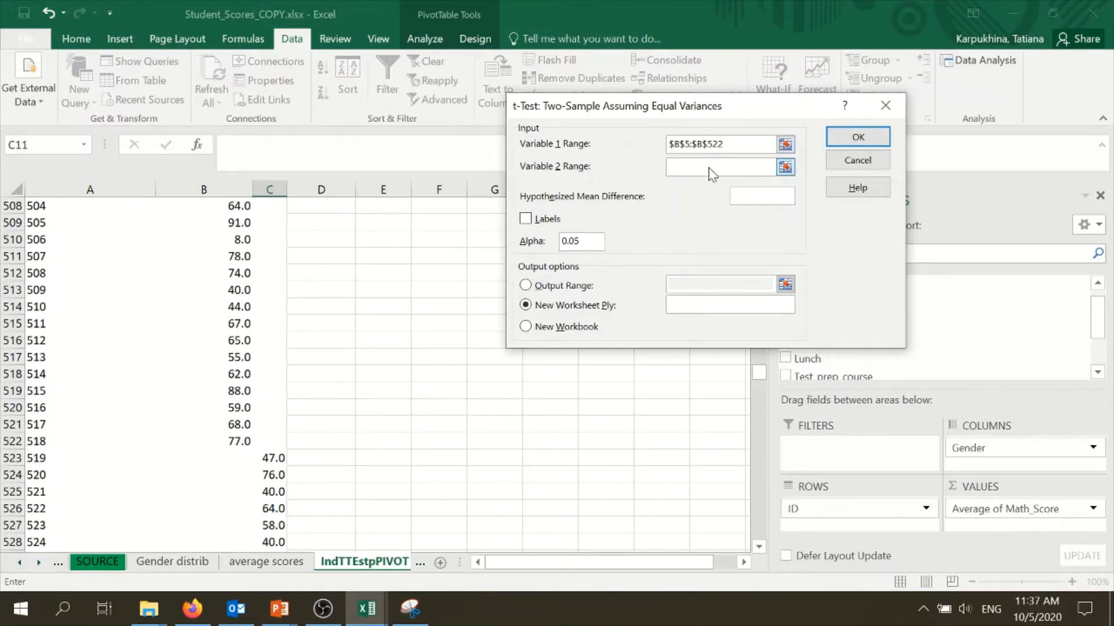
Set the Variable 2 Range to the male scores $C$523:$C$1004 and run the t-test to a new worksheet
{"action": "left_click", "coordinate": [272, 458]}
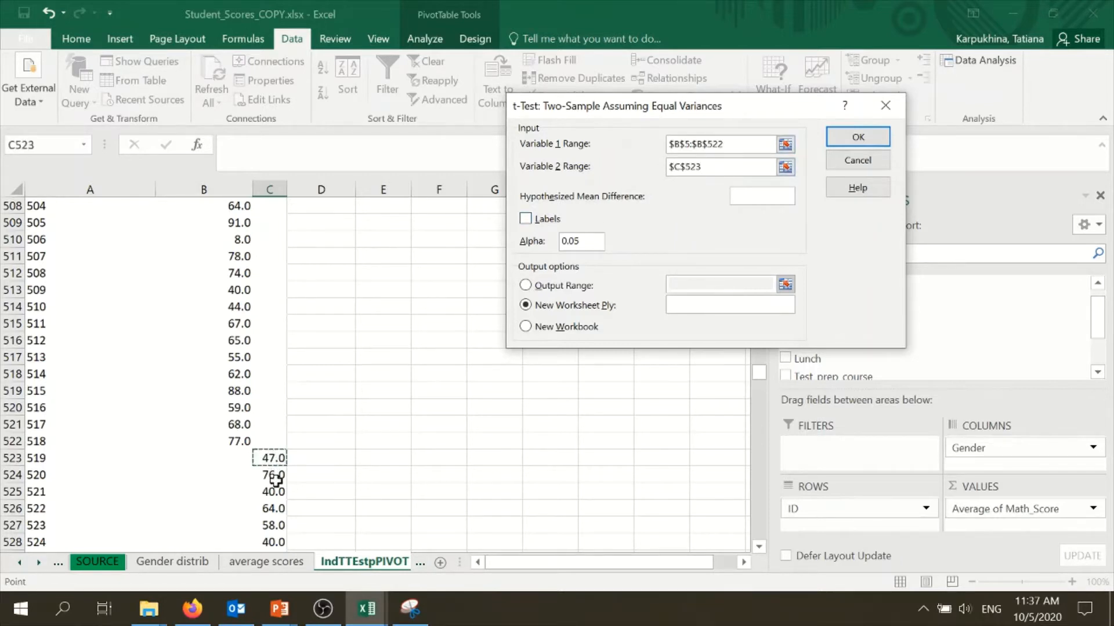
{"action": "key", "text": "ctrl+shift+Down"}
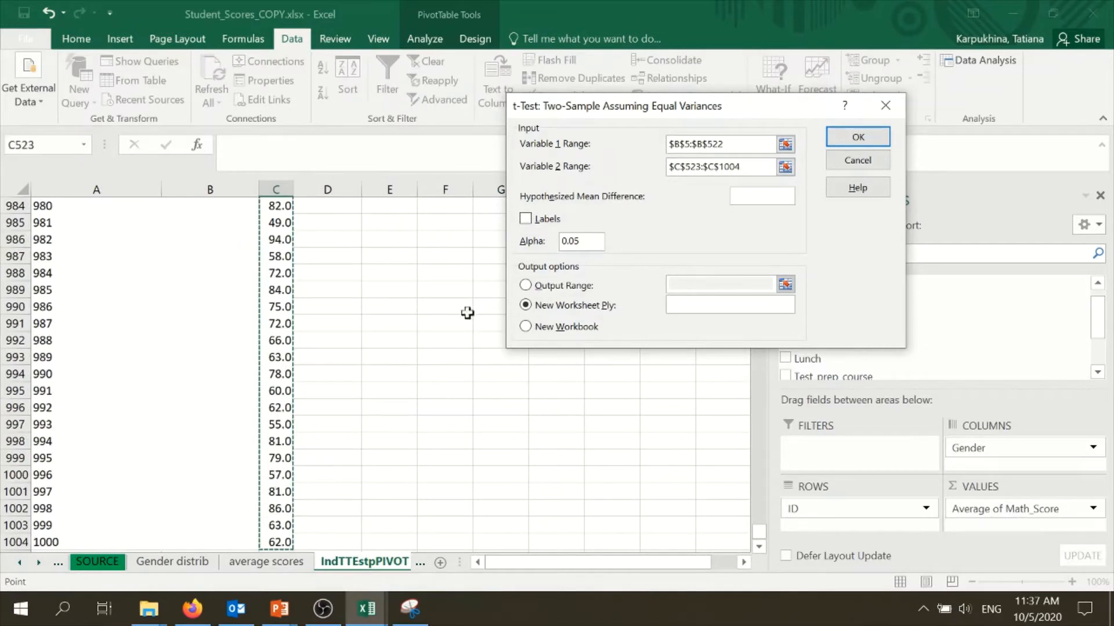
{"action": "scroll", "coordinate": [330, 391], "scroll_direction": "down", "scroll_amount": 4}
{"action": "scroll", "coordinate": [330, 391], "scroll_direction": "up", "scroll_amount": 4}
{"action": "left_click", "coordinate": [857, 138]}
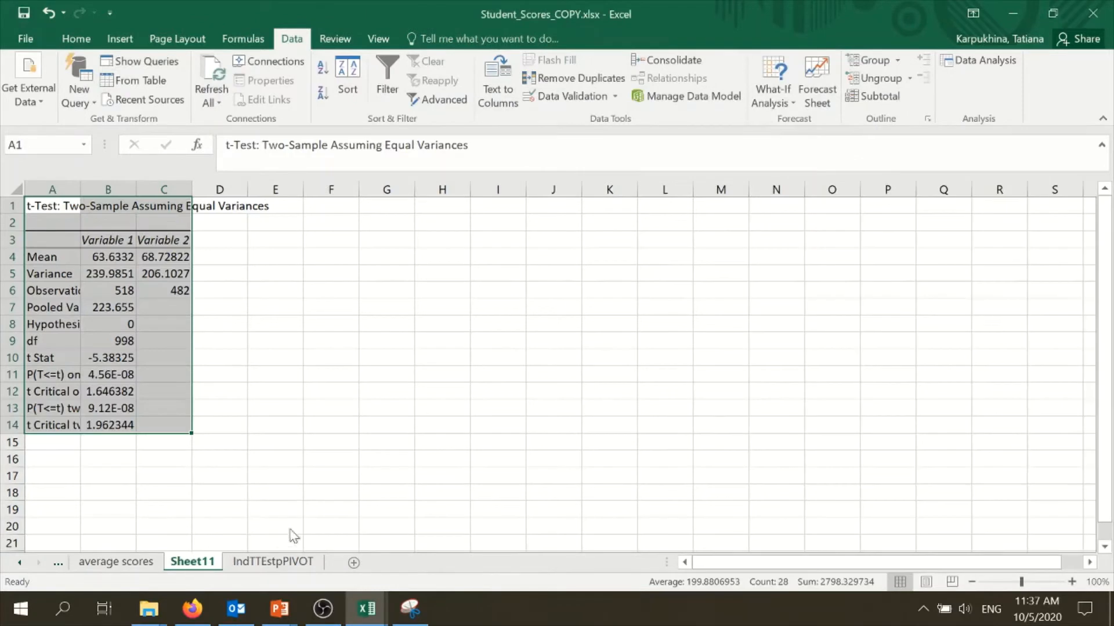
Autofit columns A to C of the t-test output so the labels and values fit
{"action": "left_click_drag", "start_coordinate": [293, 536], "coordinate": [333, 547]}
{"action": "left_click", "coordinate": [154, 337]}
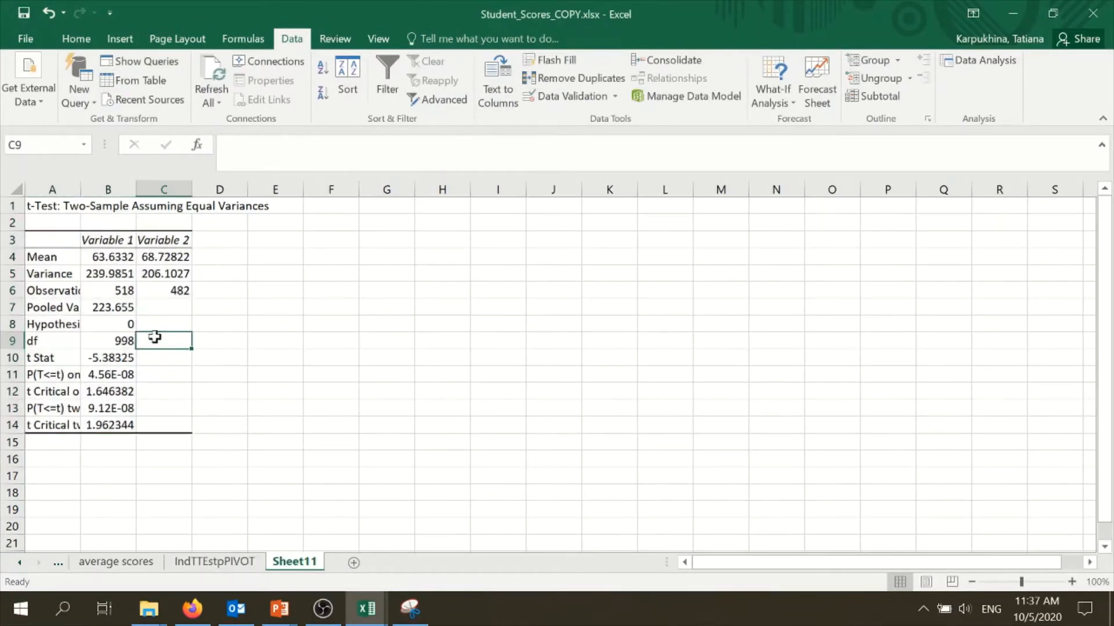
{"action": "left_click_drag", "start_coordinate": [52, 190], "coordinate": [184, 173]}
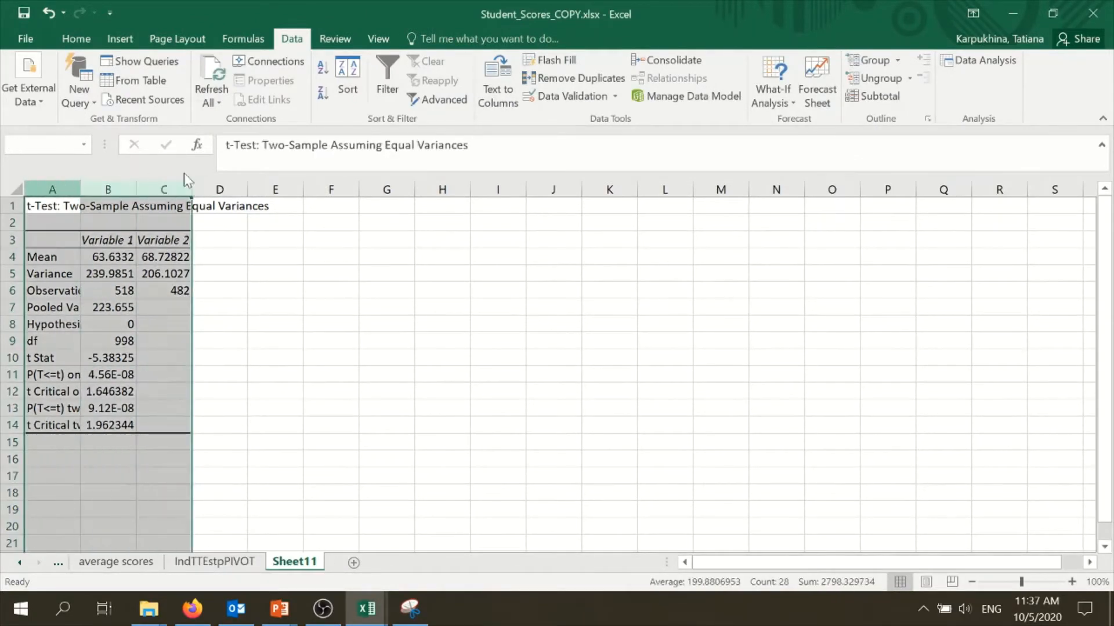
{"action": "double_click", "coordinate": [192, 186]}
{"action": "left_click", "coordinate": [258, 308]}
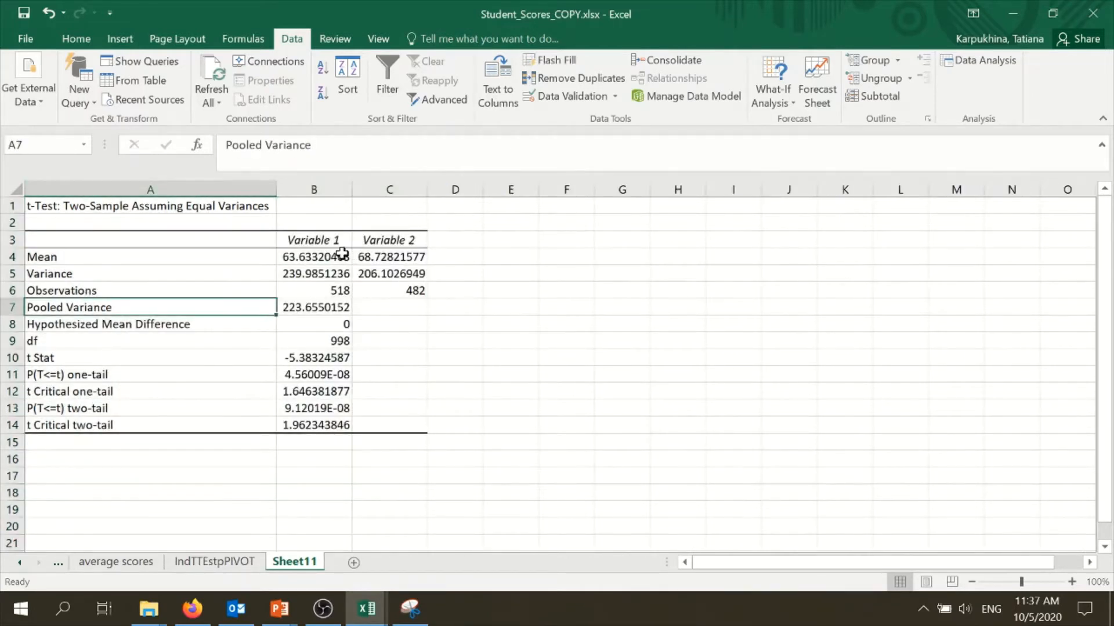
Format the mean and variance values of both variables as Number with 1 decimal place
{"action": "left_click_drag", "start_coordinate": [340, 256], "coordinate": [394, 254]}
{"action": "left_click", "coordinate": [371, 304]}
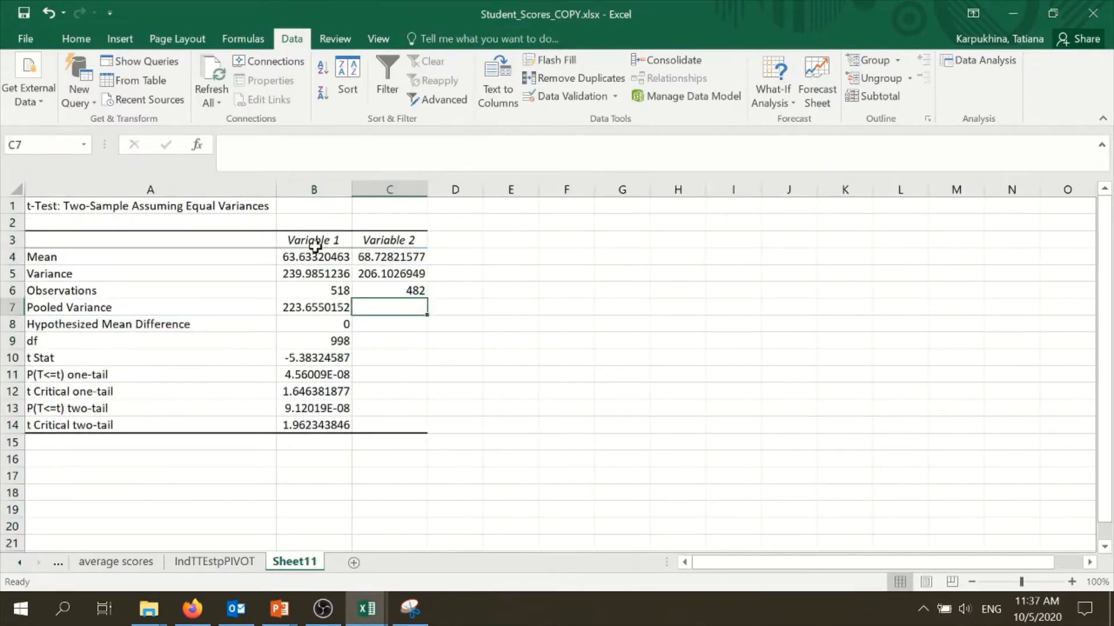
{"action": "left_click_drag", "start_coordinate": [316, 250], "coordinate": [389, 423]}
{"action": "left_click_drag", "start_coordinate": [328, 256], "coordinate": [389, 273]}
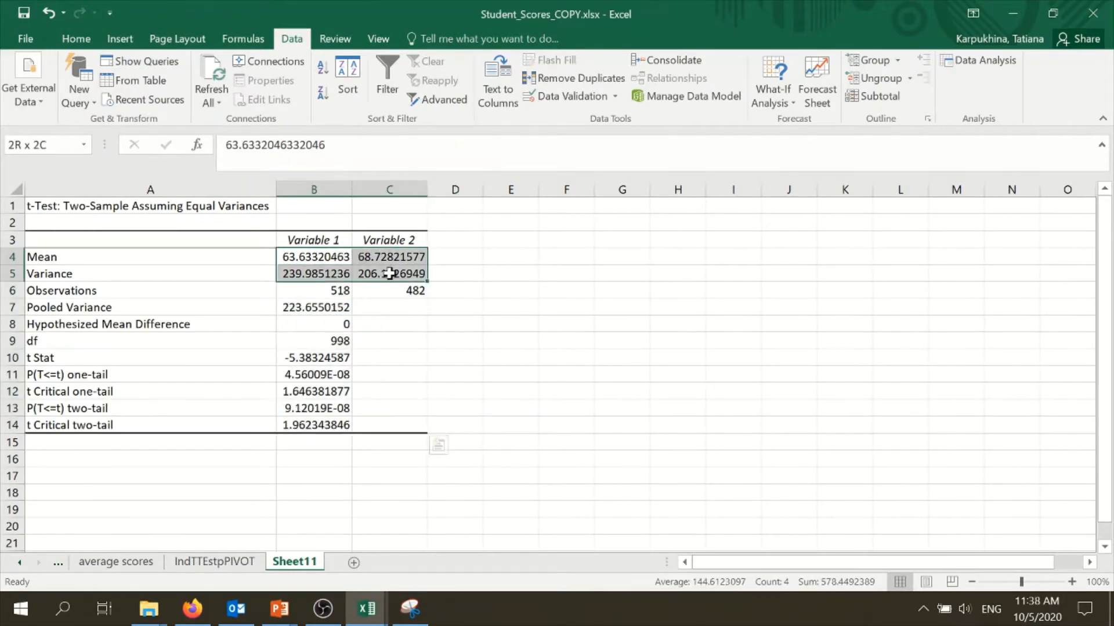
{"action": "right_click", "coordinate": [385, 271]}
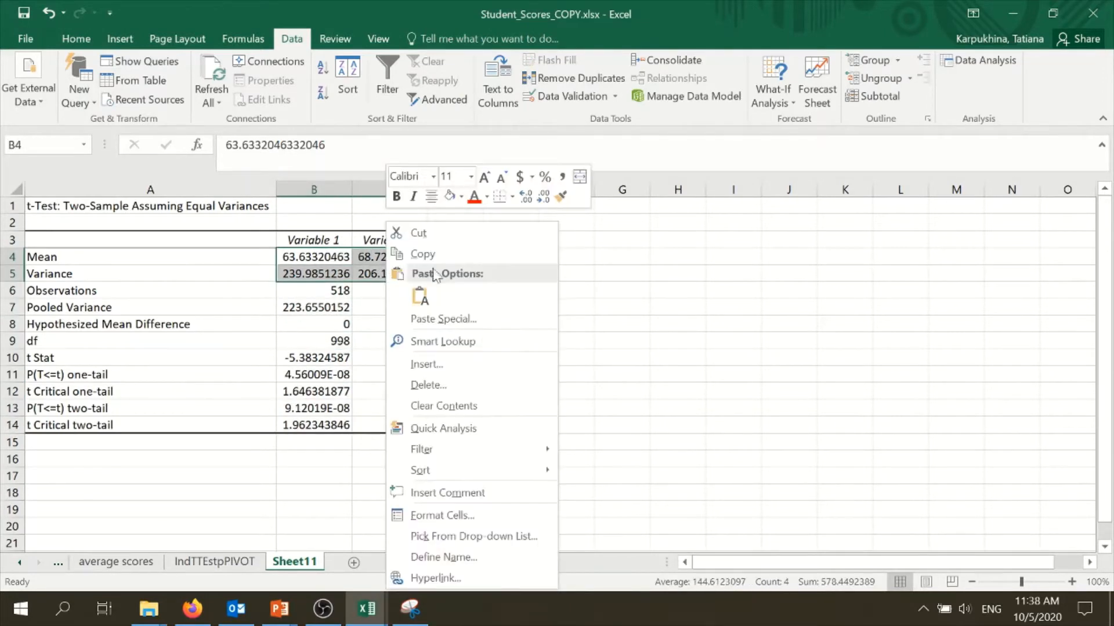
{"action": "left_click", "coordinate": [460, 516]}
{"action": "left_click", "coordinate": [287, 253]}
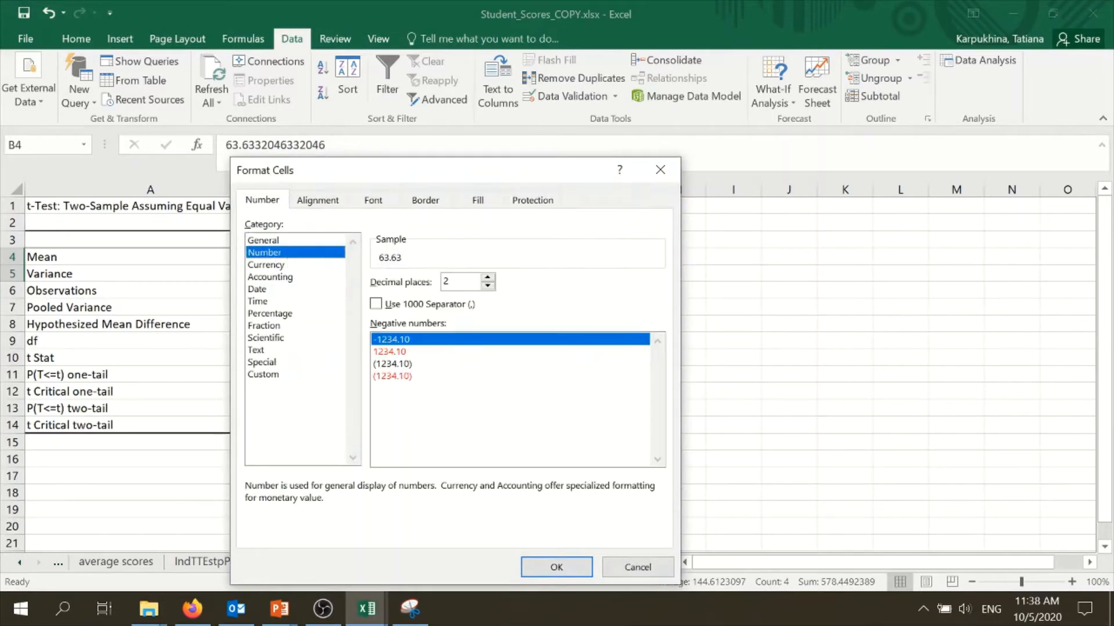
{"action": "left_click", "coordinate": [487, 285]}
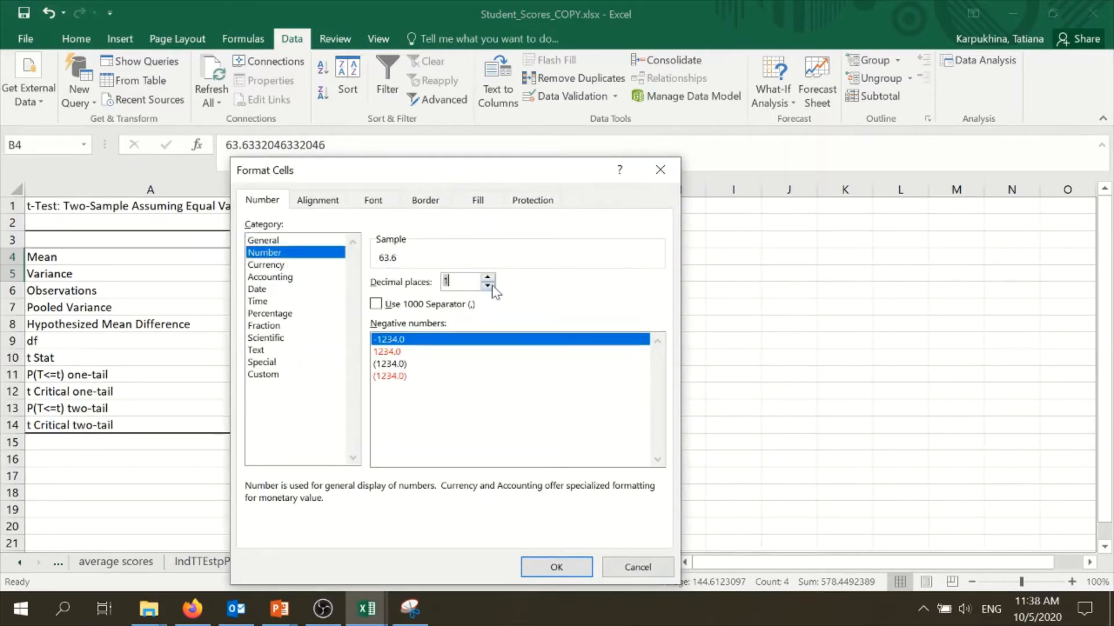
{"action": "left_click", "coordinate": [557, 567]}
Format the P(T<=t) two-tail value in B13 as Number with 3 decimal places
{"action": "left_click", "coordinate": [388, 357]}
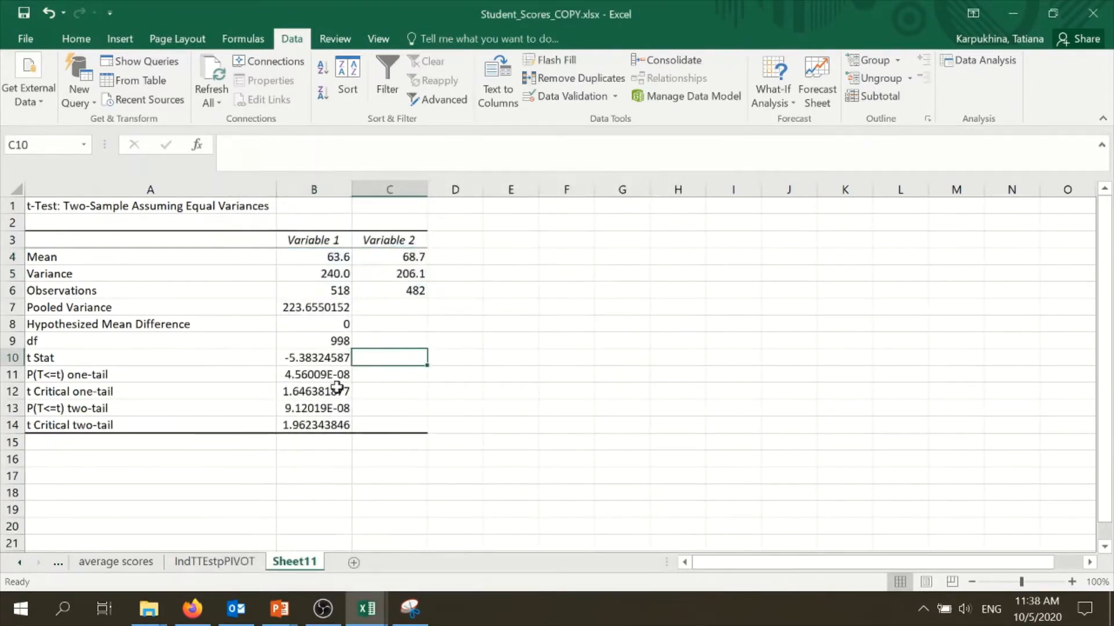
{"action": "left_click_drag", "start_coordinate": [228, 408], "coordinate": [327, 414]}
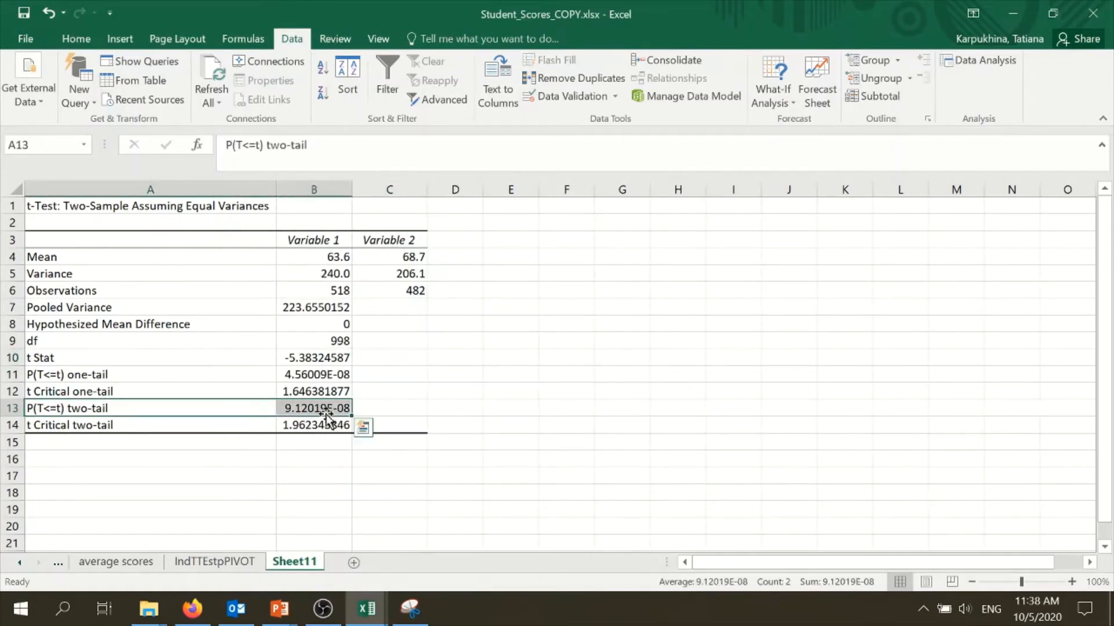
{"action": "left_click", "coordinate": [323, 409]}
{"action": "right_click", "coordinate": [329, 410]}
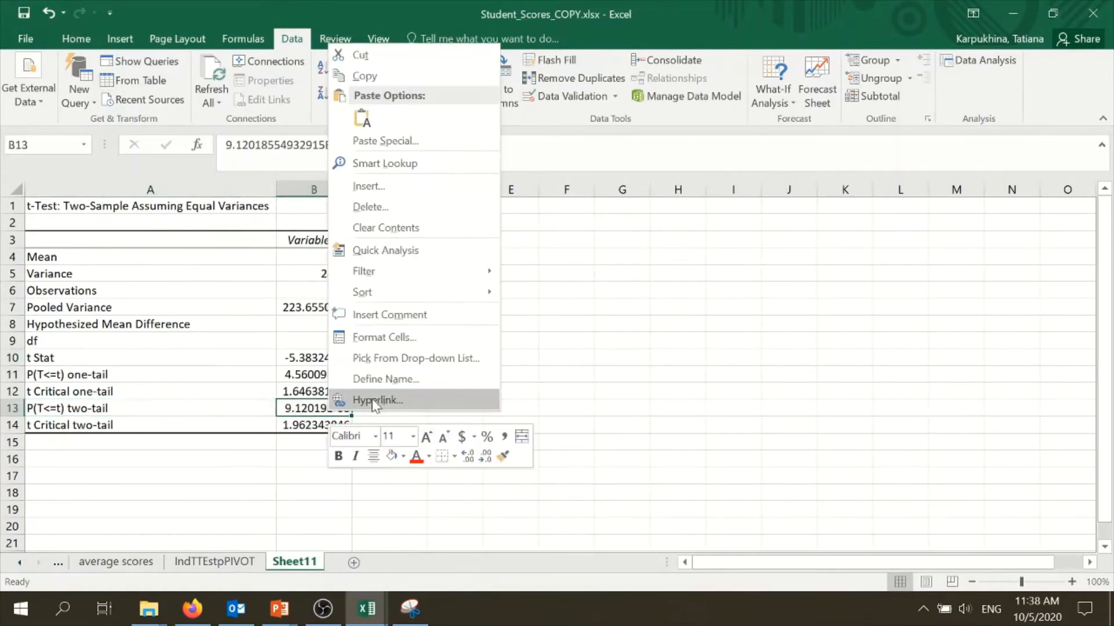
{"action": "left_click", "coordinate": [374, 337]}
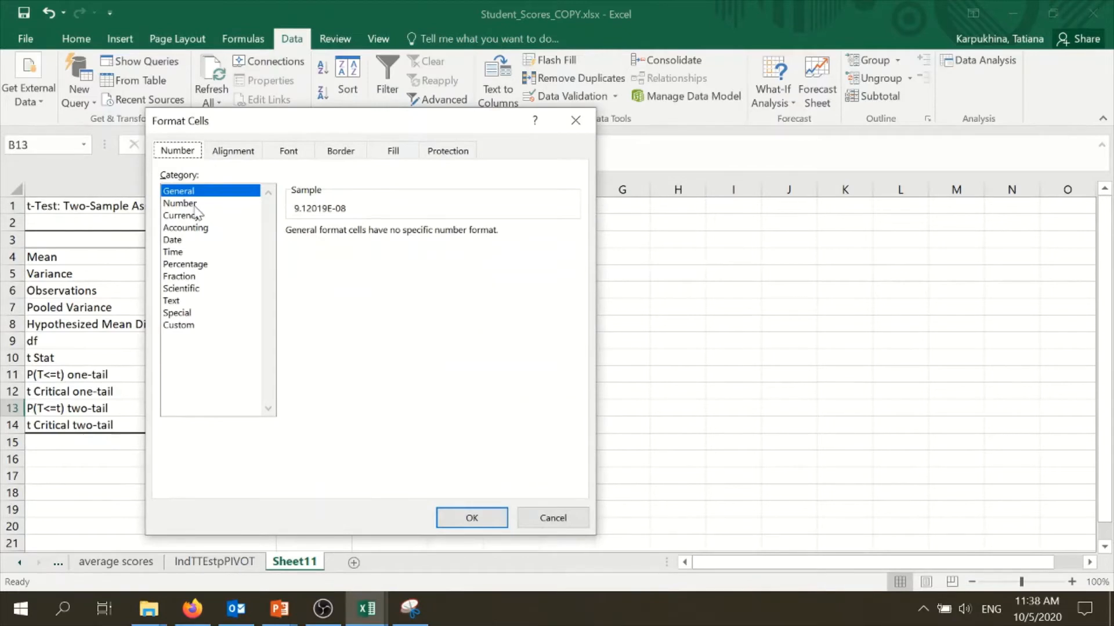
{"action": "left_click", "coordinate": [180, 203]}
{"action": "left_click", "coordinate": [403, 228]}
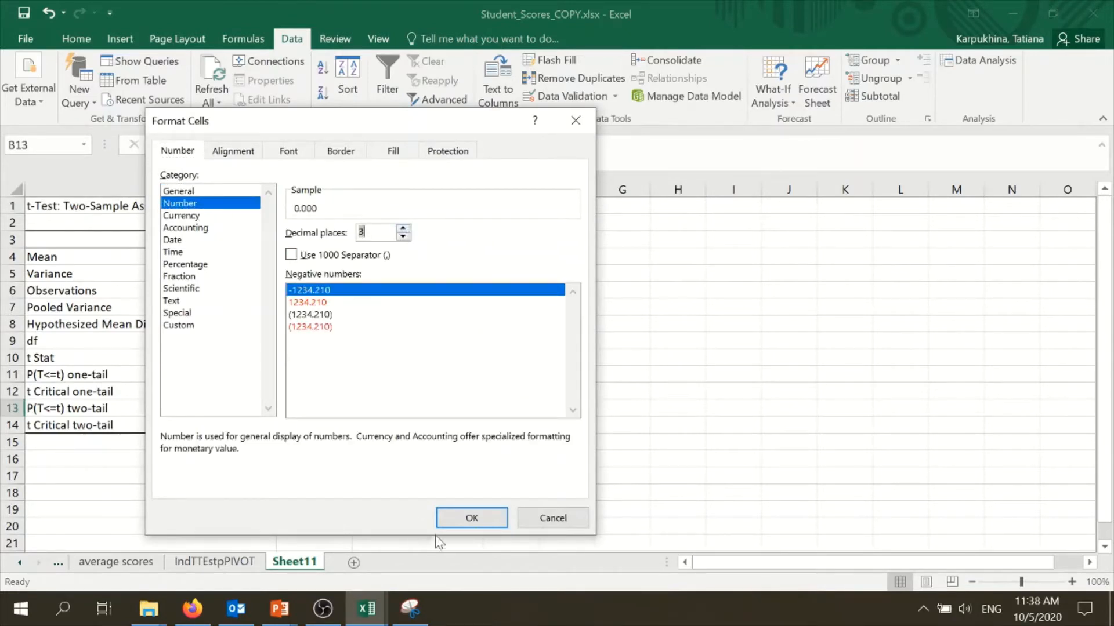
{"action": "left_click", "coordinate": [471, 518]}
{"action": "left_click", "coordinate": [423, 456]}
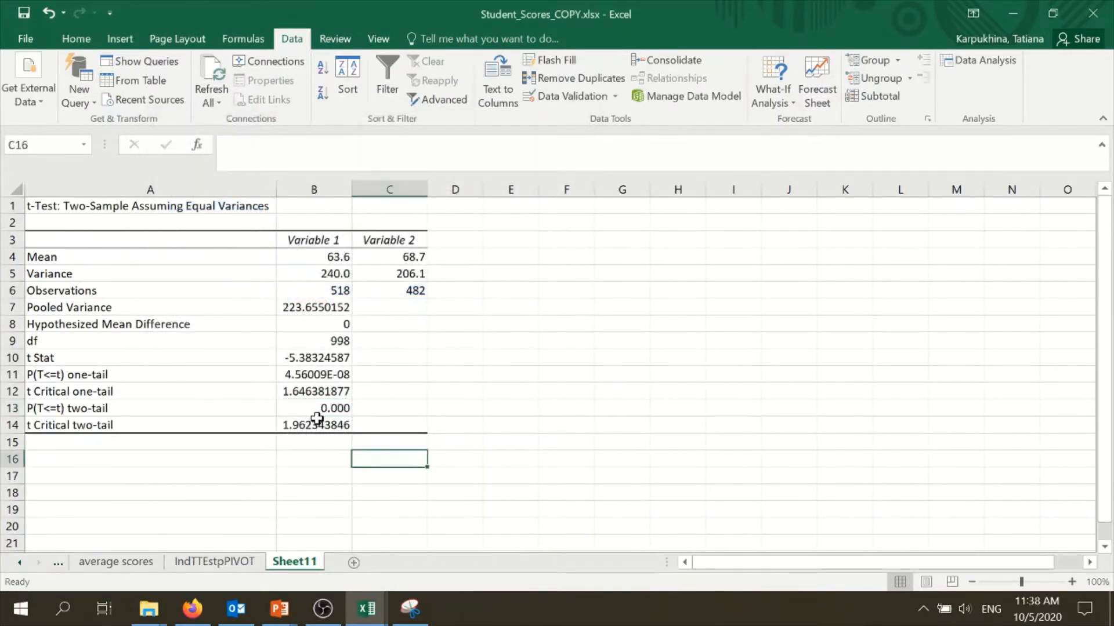
Rename the column headers Variable 1 and Variable 2 to Female and Male
{"action": "left_click", "coordinate": [318, 413]}
{"action": "left_click_drag", "start_coordinate": [340, 256], "coordinate": [406, 256]}
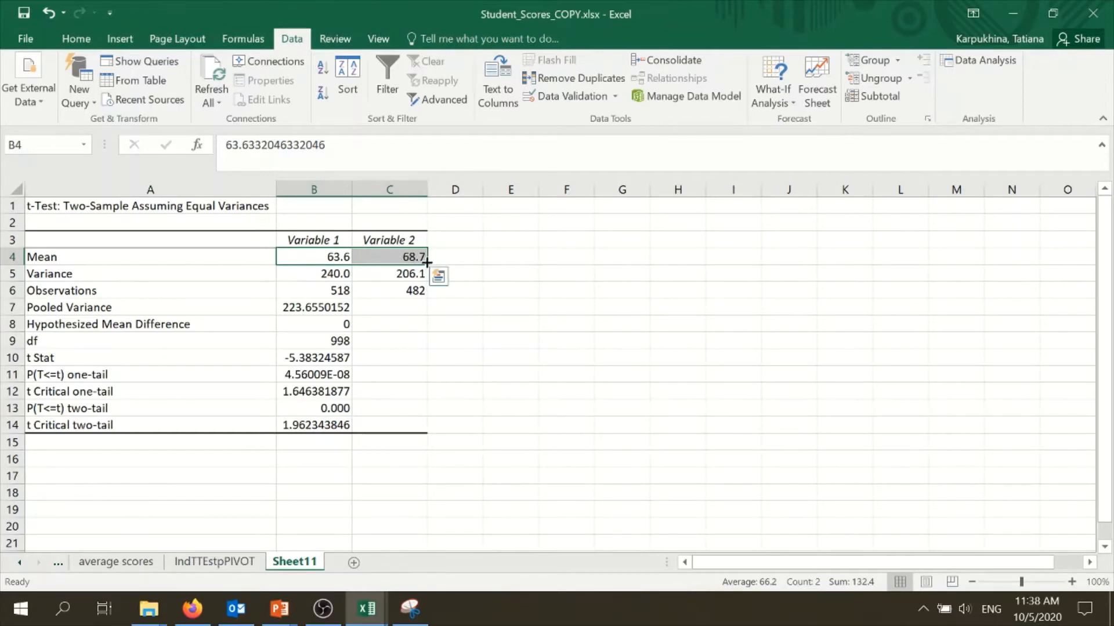
{"action": "left_click", "coordinate": [399, 237]}
{"action": "type", "text": "M"}
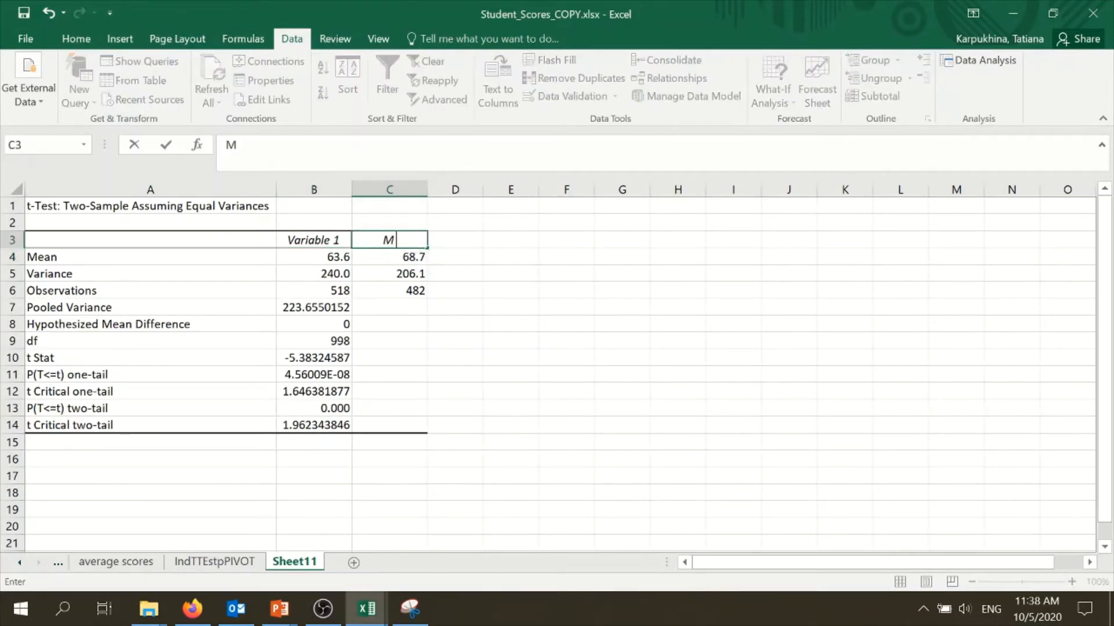
{"action": "type", "text": "ale"}
{"action": "left_click", "coordinate": [307, 240]}
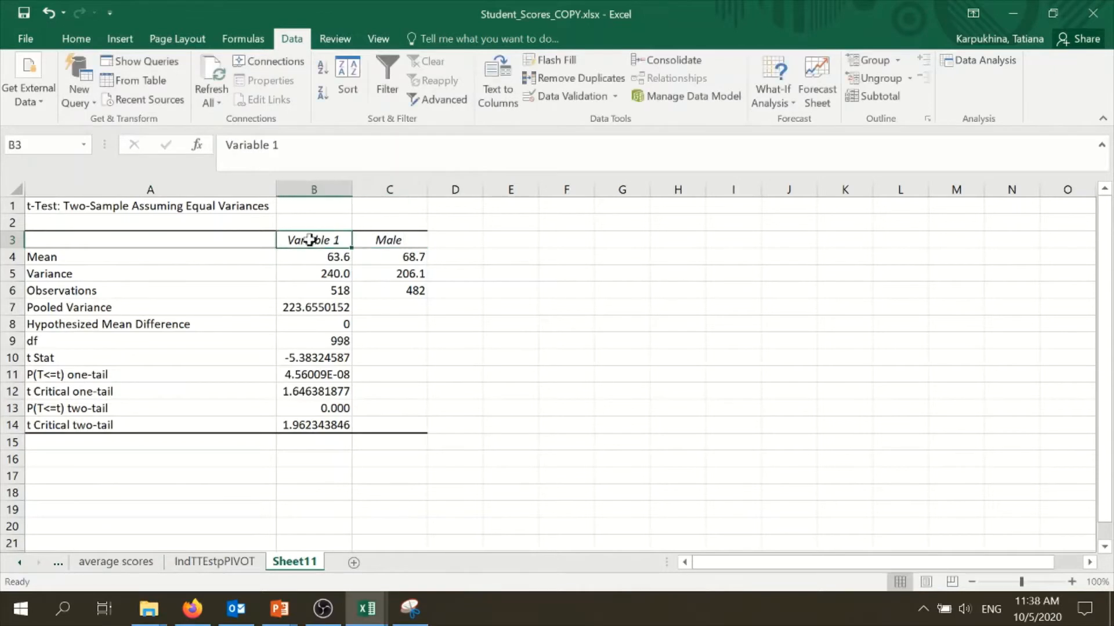
{"action": "type", "text": "Female"}
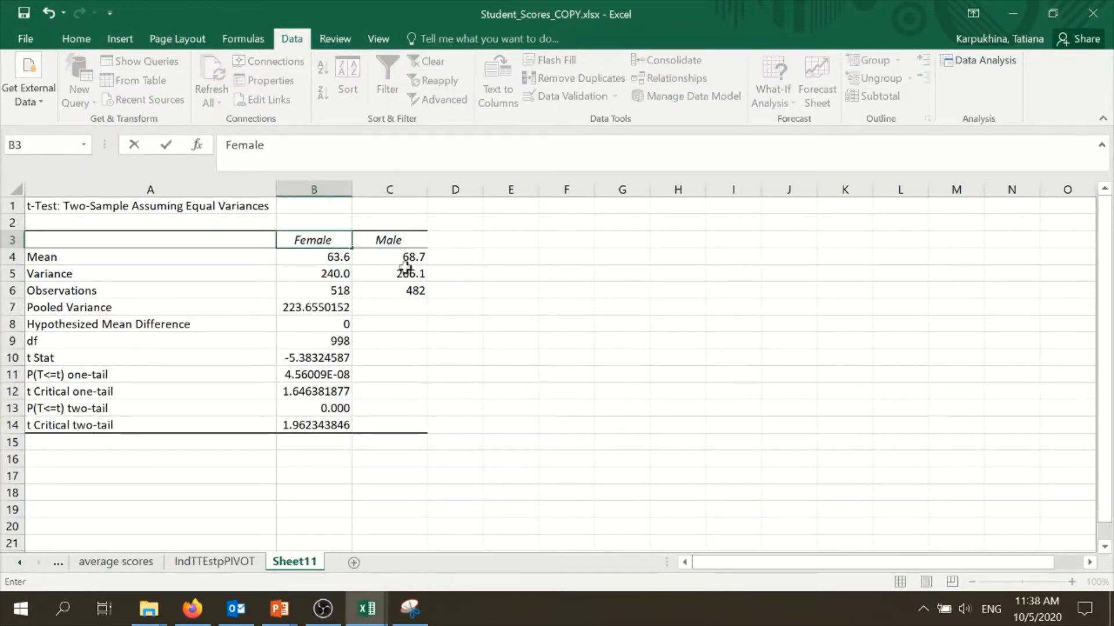
{"action": "left_click", "coordinate": [406, 268]}
Examine the female and male means, variances and observation counts in the t-test output
{"action": "left_click", "coordinate": [339, 257]}
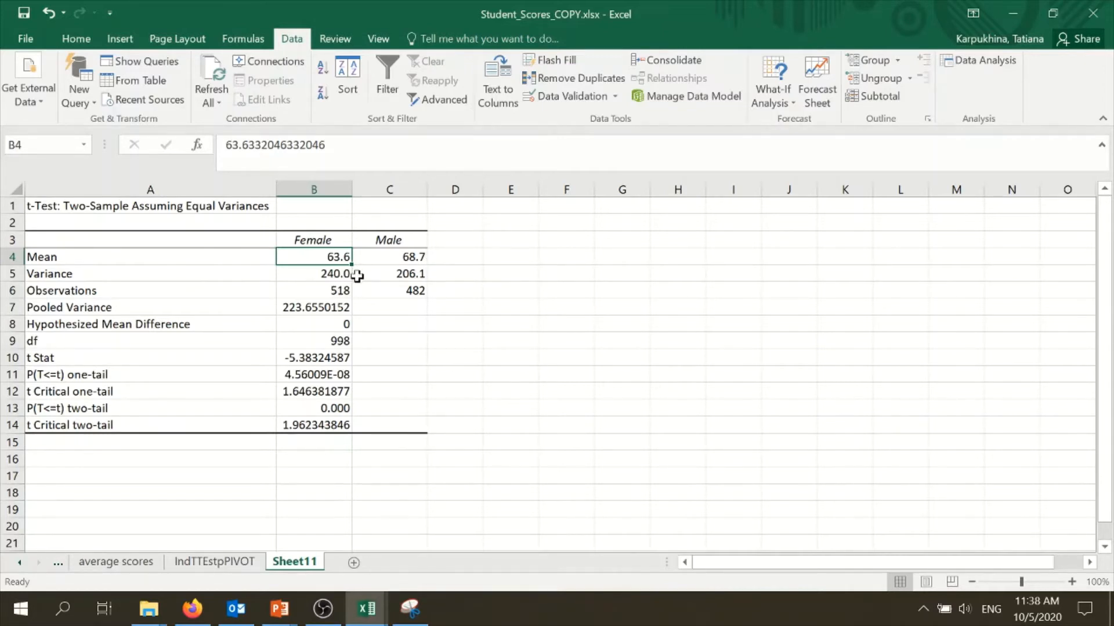
{"action": "left_click", "coordinate": [393, 260]}
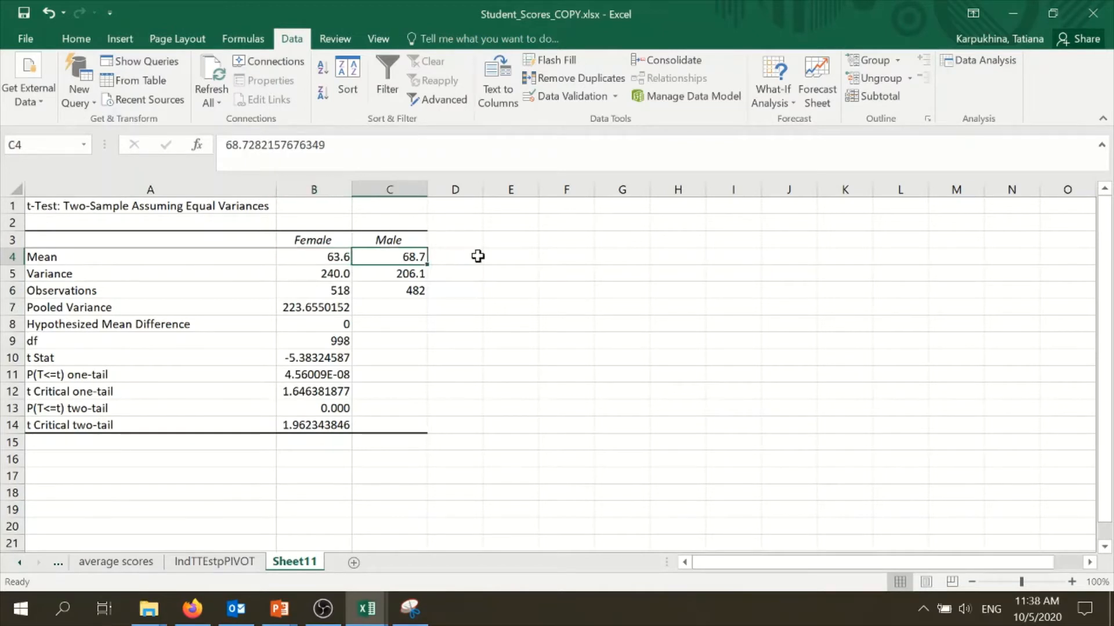
{"action": "left_click", "coordinate": [341, 255]}
{"action": "left_click_drag", "start_coordinate": [407, 261], "coordinate": [346, 259]}
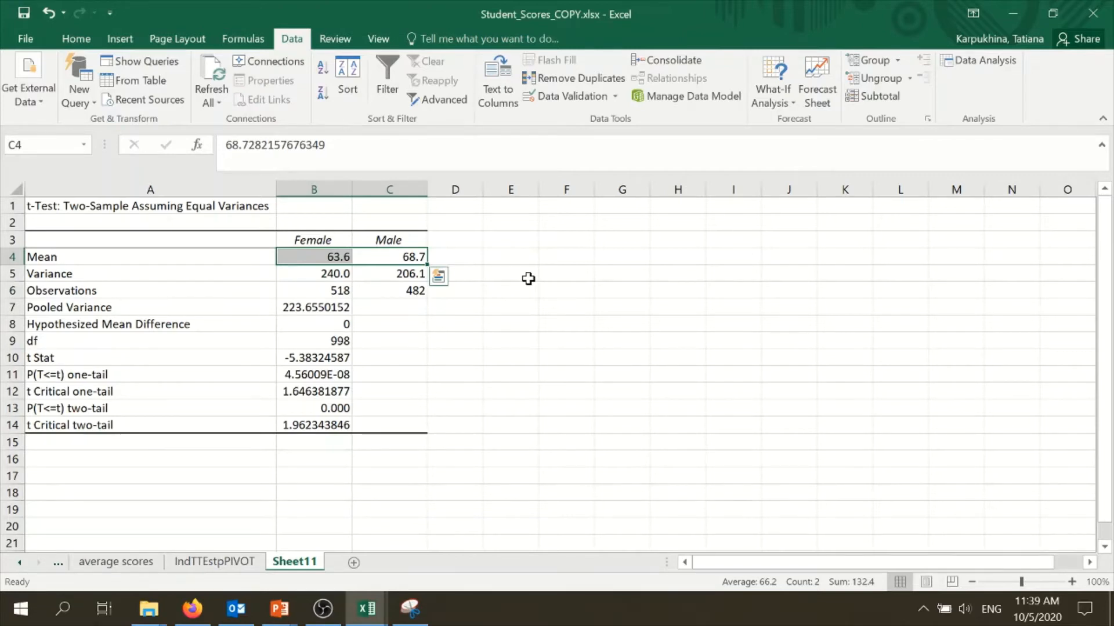
{"action": "left_click", "coordinate": [316, 257]}
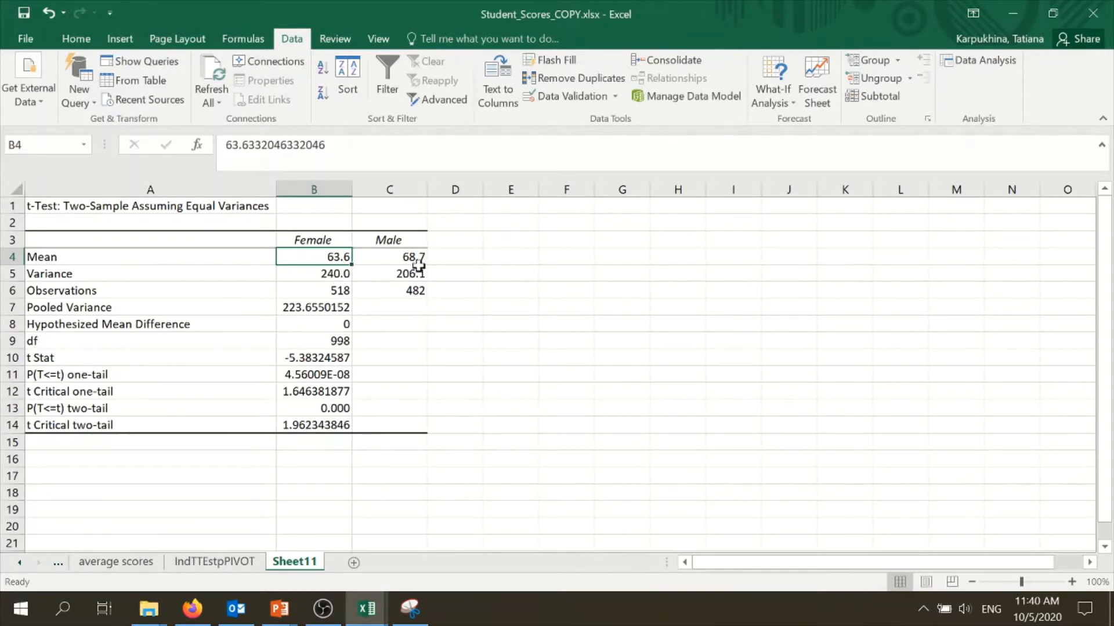
{"action": "left_click", "coordinate": [381, 261]}
{"action": "left_click", "coordinate": [322, 257]}
{"action": "left_click", "coordinate": [383, 259]}
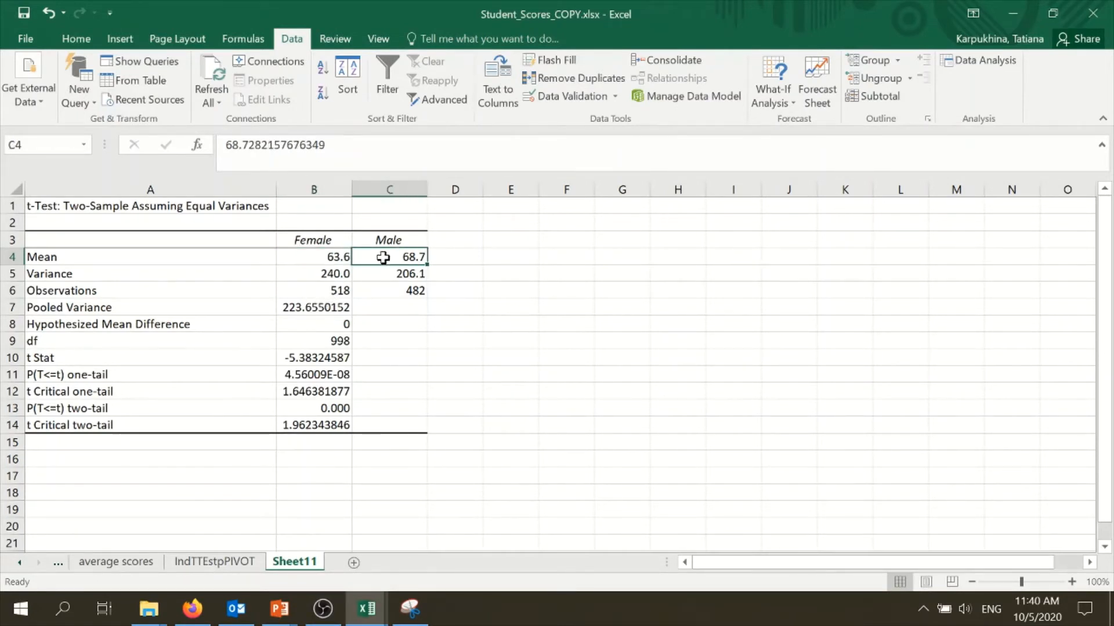
{"action": "left_click", "coordinate": [332, 236]}
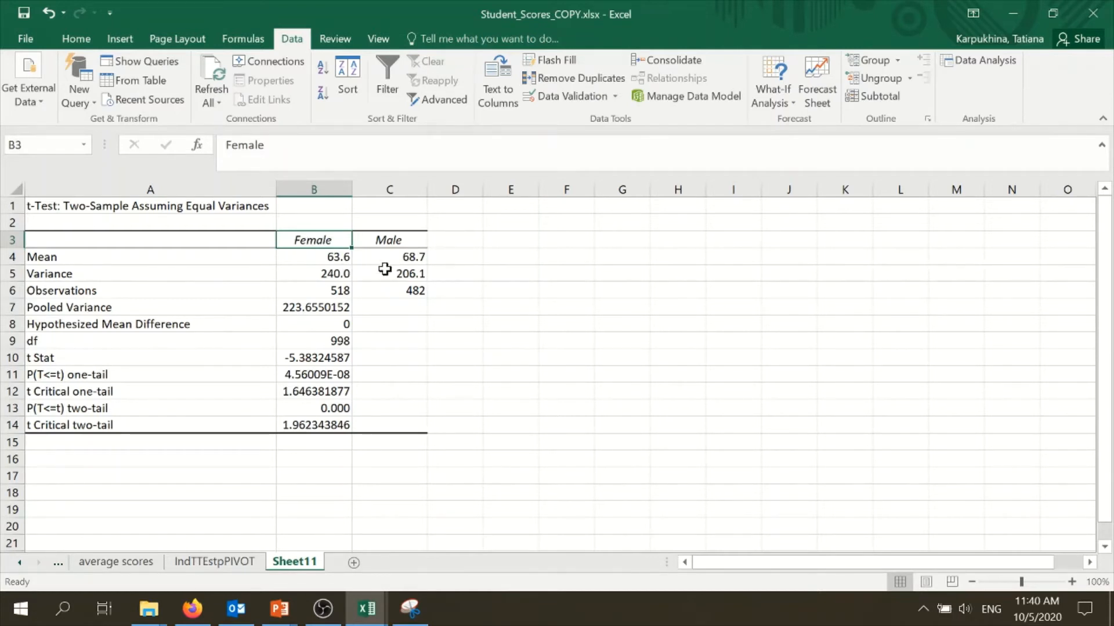
{"action": "left_click_drag", "start_coordinate": [338, 259], "coordinate": [369, 254]}
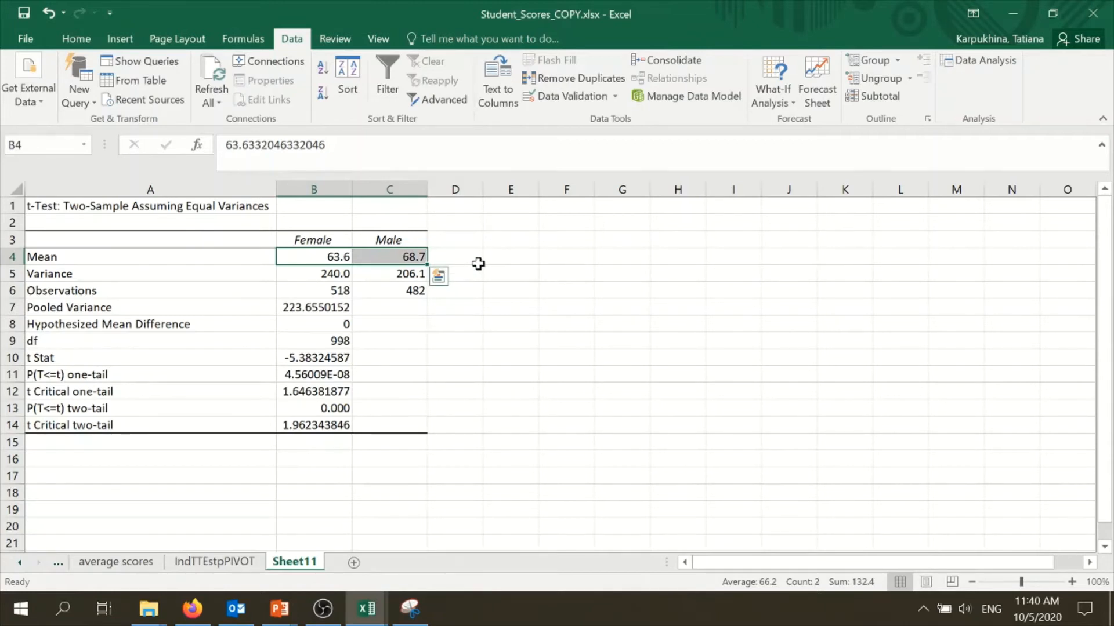
{"action": "left_click", "coordinate": [501, 277]}
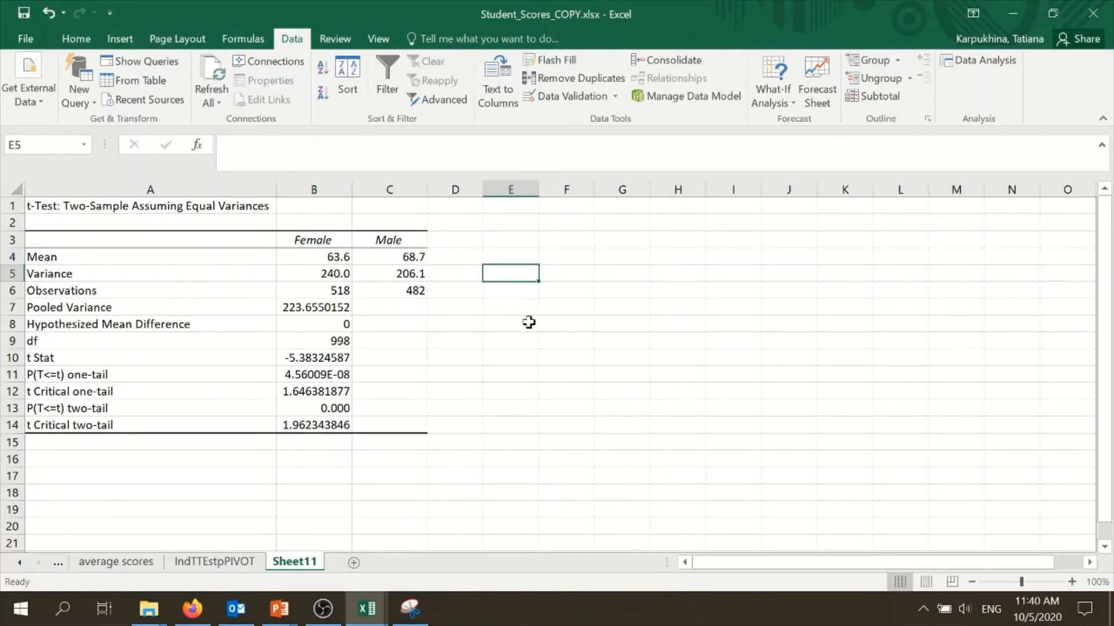
{"action": "left_click", "coordinate": [337, 290]}
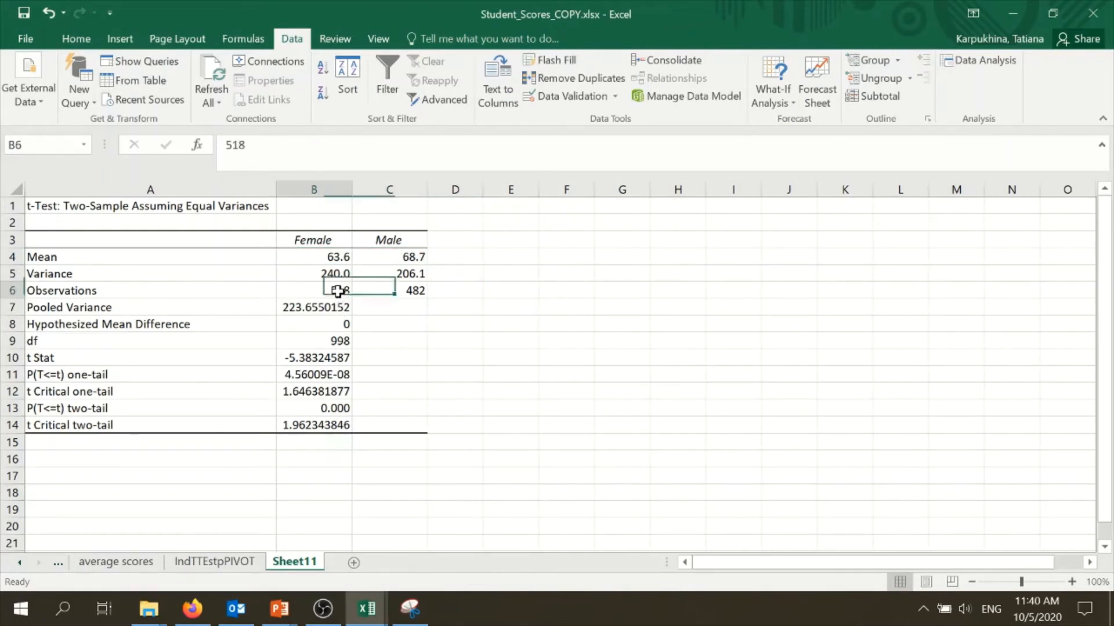
{"action": "left_click_drag", "start_coordinate": [337, 291], "coordinate": [369, 288]}
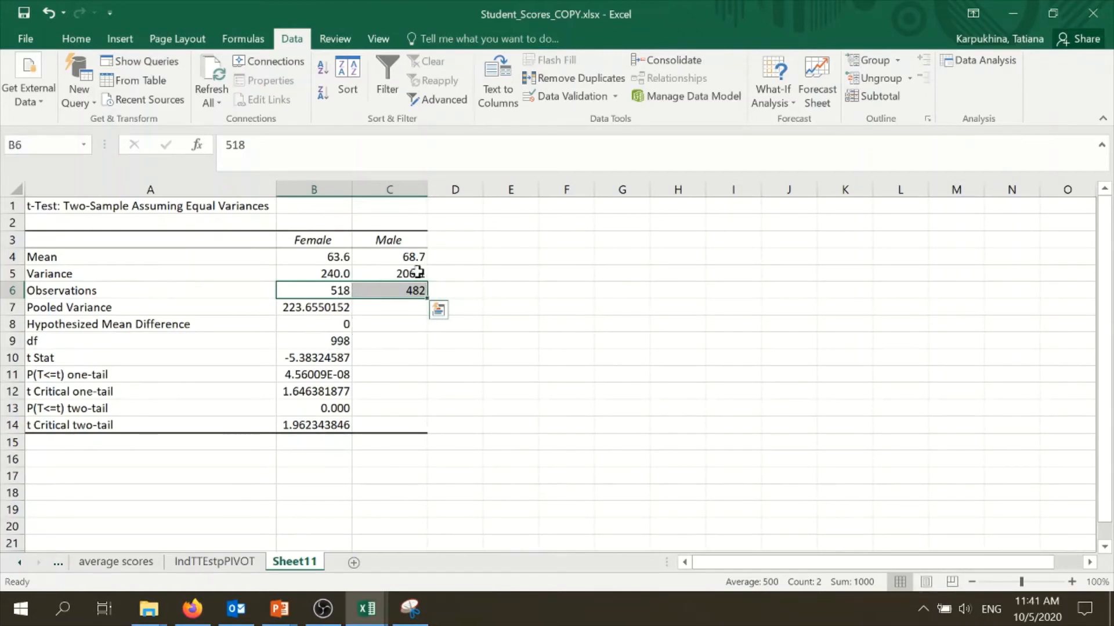
Rename the t-test output worksheet MathMvsF
{"action": "right_click", "coordinate": [306, 562]}
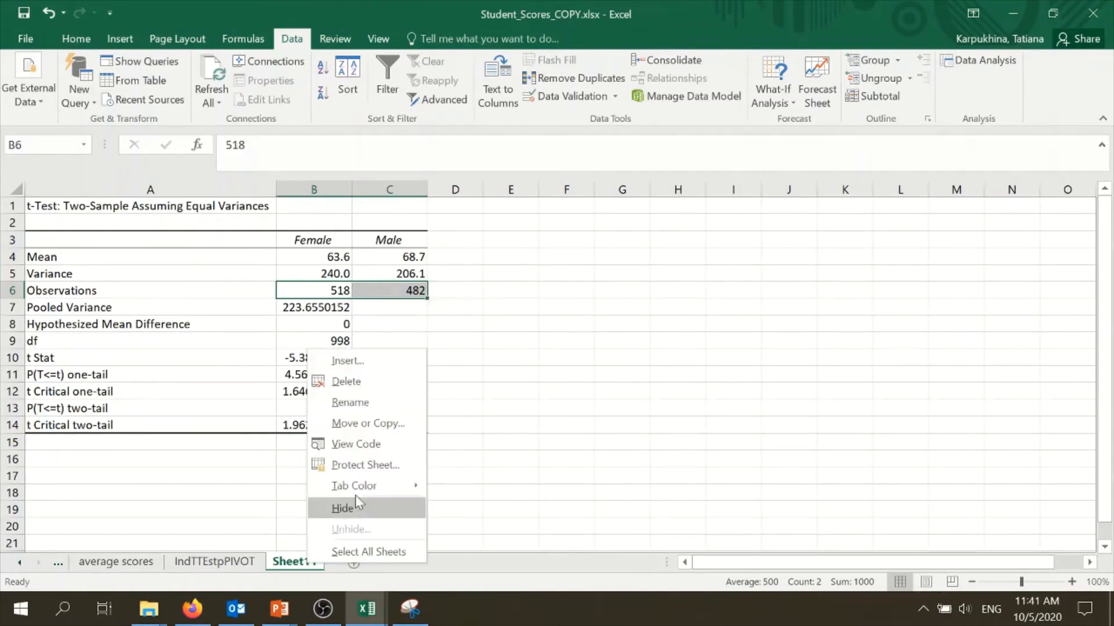
{"action": "left_click", "coordinate": [362, 403]}
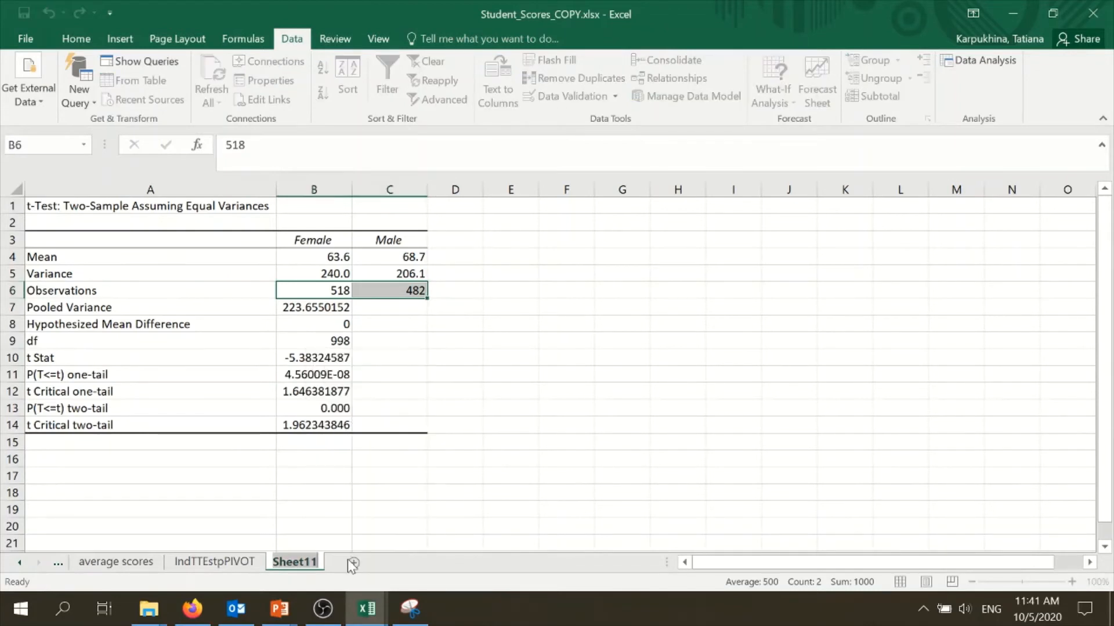
{"action": "type", "text": "Math"}
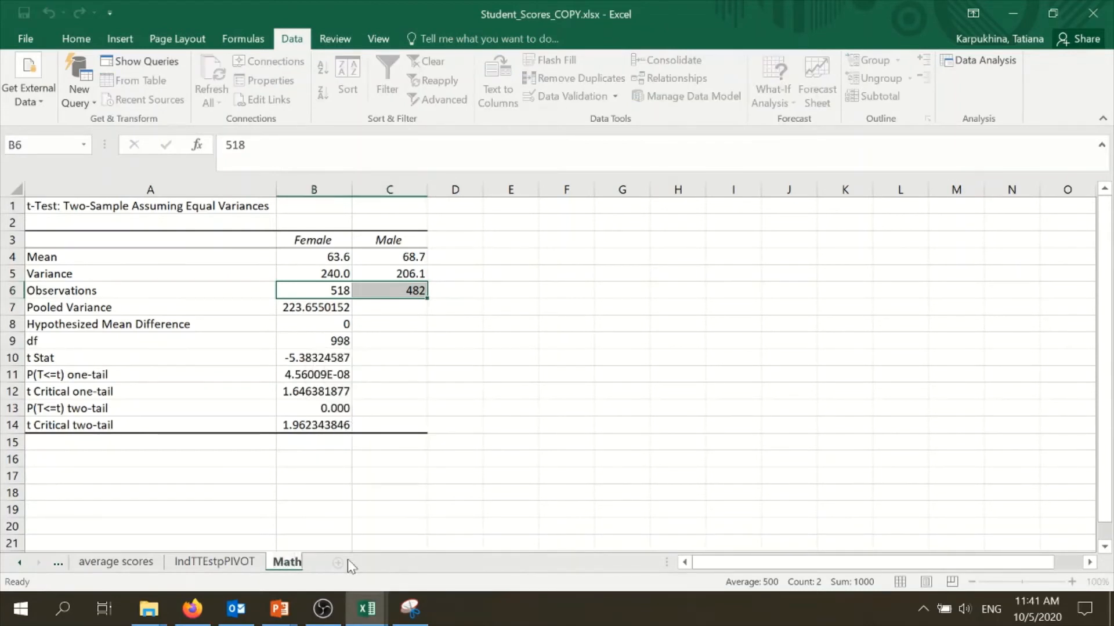
{"action": "type", "text": "Mvs"}
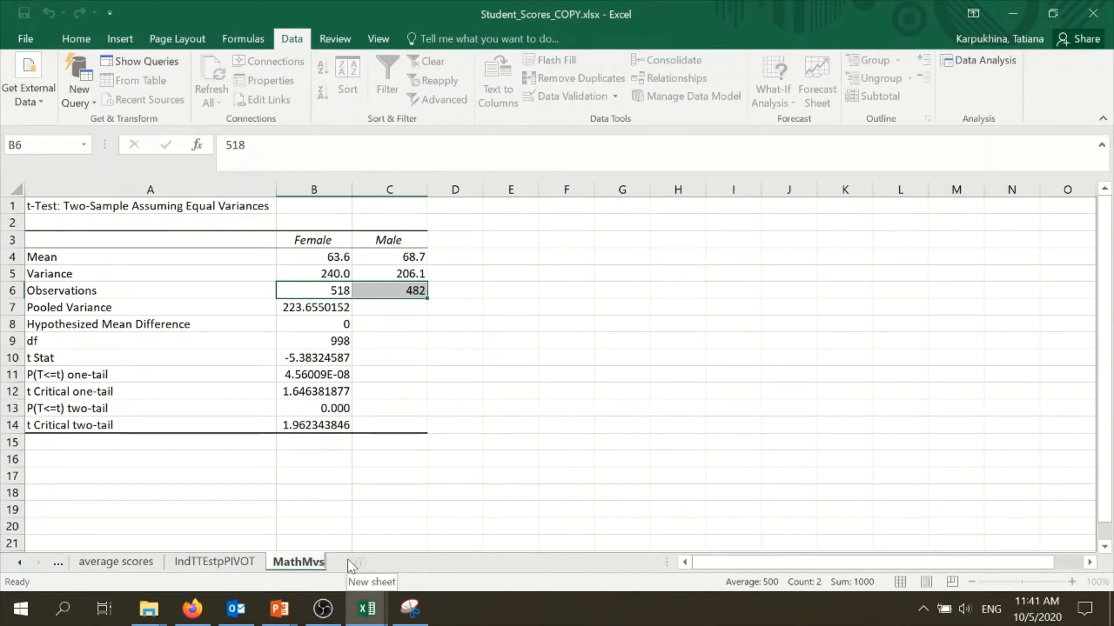
{"action": "type", "text": "F"}
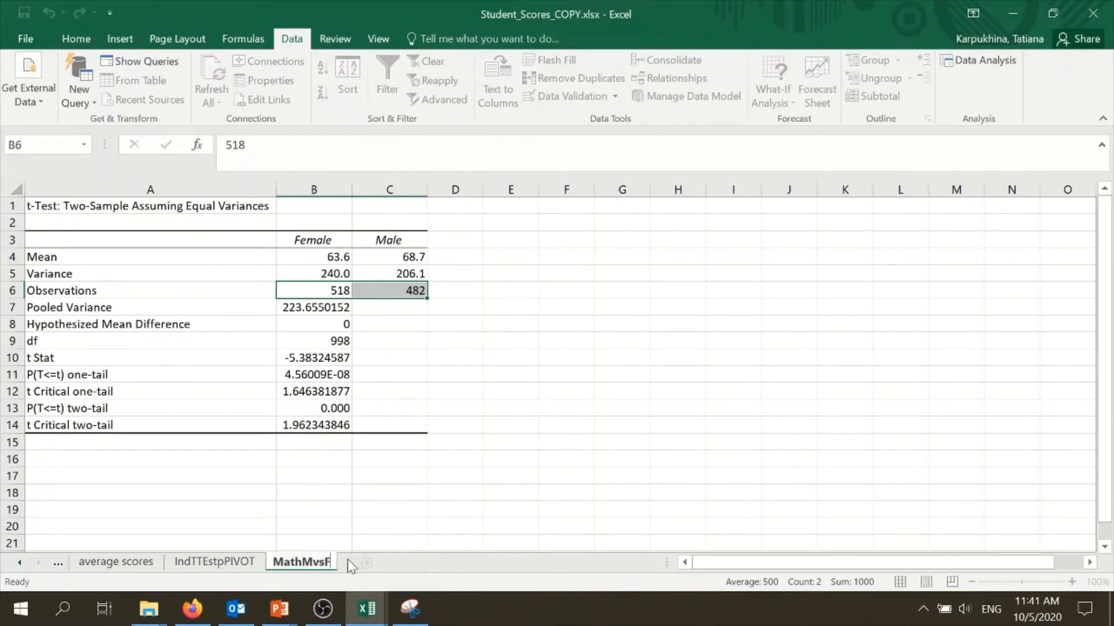
{"action": "left_click", "coordinate": [335, 497]}
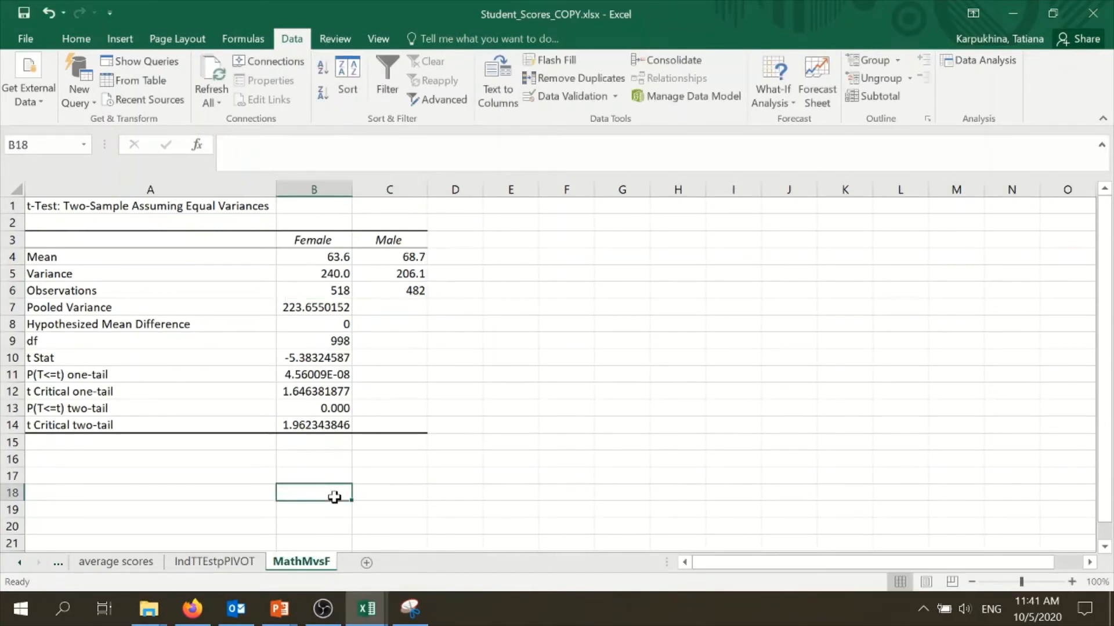
On the IndTTEstpPIVOT sheet, replace Math_Score with Readhing_Score as the PivotTable value field
{"action": "left_click", "coordinate": [232, 568]}
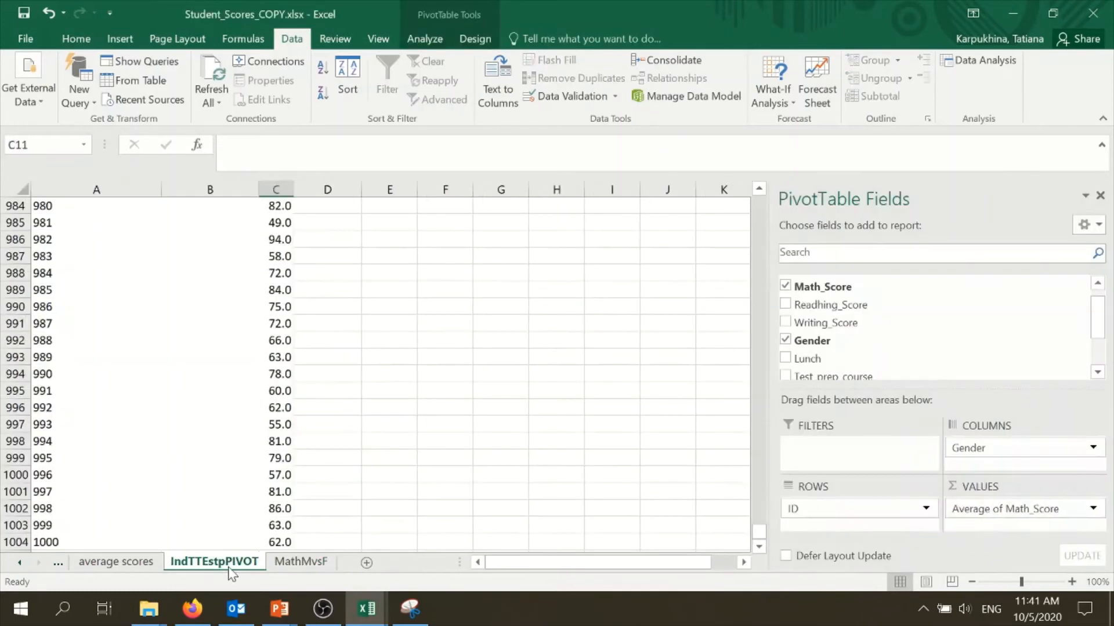
{"action": "left_click", "coordinate": [198, 380]}
{"action": "left_click_drag", "start_coordinate": [983, 512], "coordinate": [925, 365]}
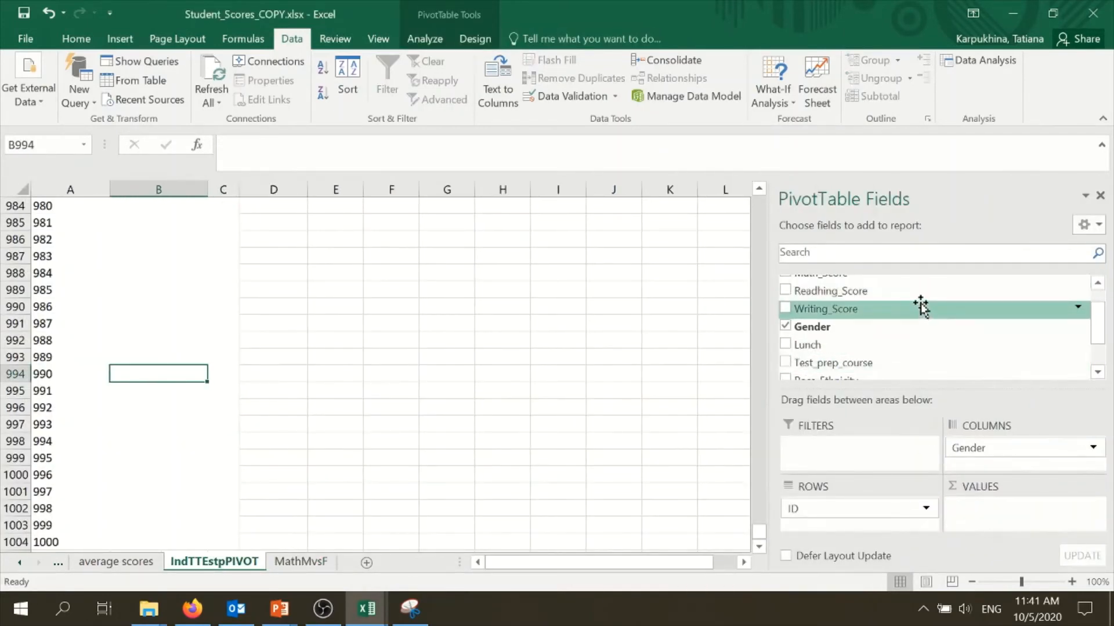
{"action": "left_click_drag", "start_coordinate": [921, 291], "coordinate": [1009, 511]}
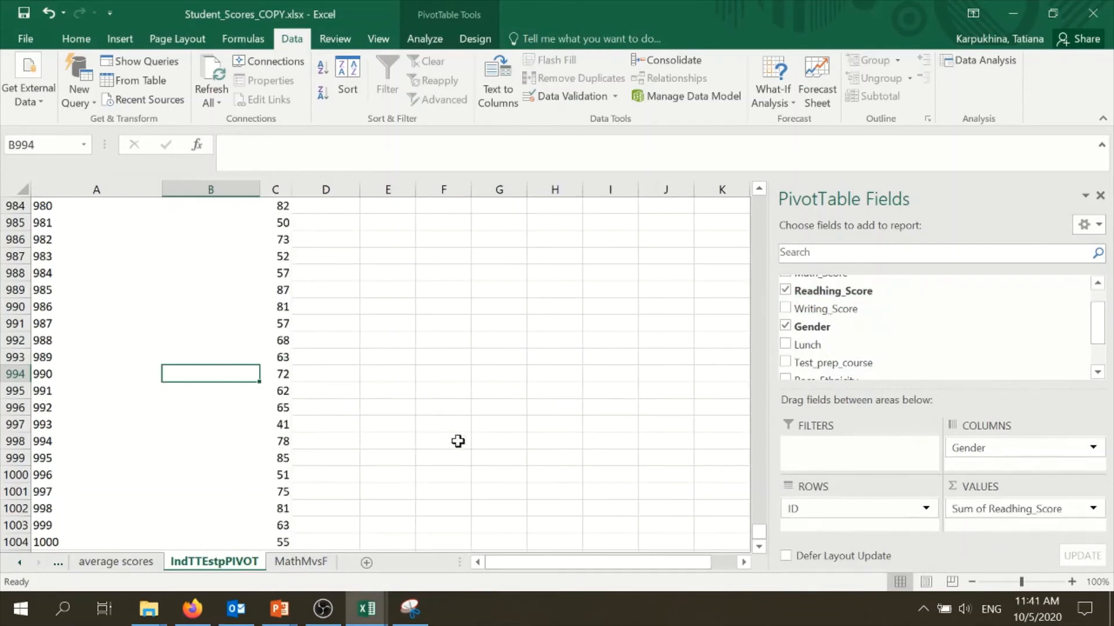
{"action": "scroll", "coordinate": [458, 441], "scroll_direction": "up", "scroll_amount": 17}
{"action": "left_click_drag", "start_coordinate": [760, 515], "coordinate": [759, 203]}
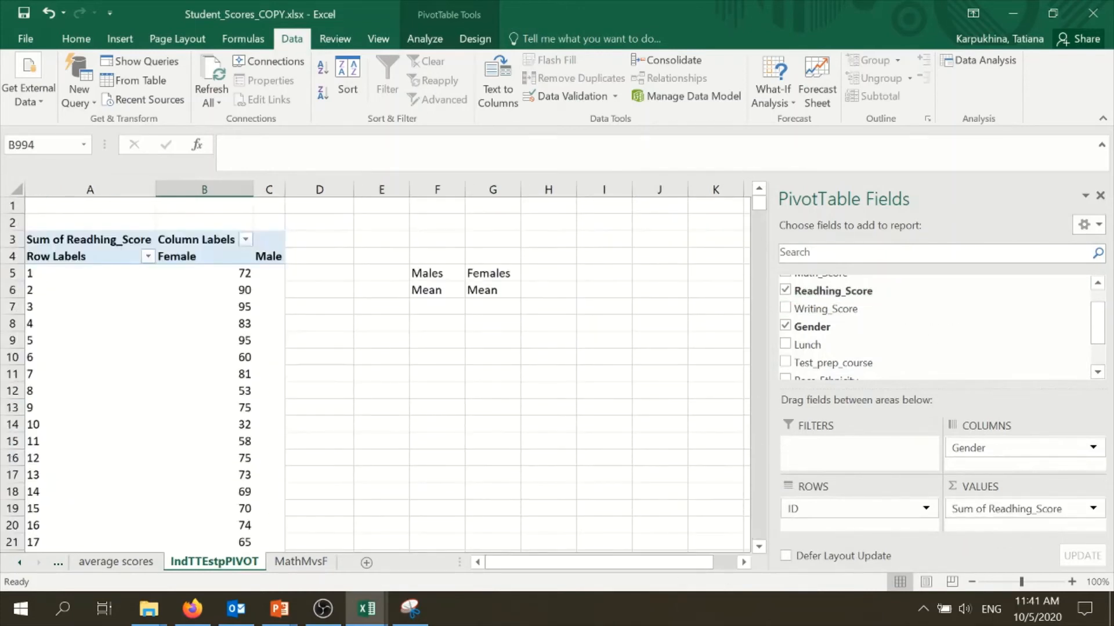
Start a t-Test: Two-Sample Assuming Equal Variances and set Variable 1 Range to the female reading scores $B$5:$B$522
{"action": "left_click", "coordinate": [1006, 62]}
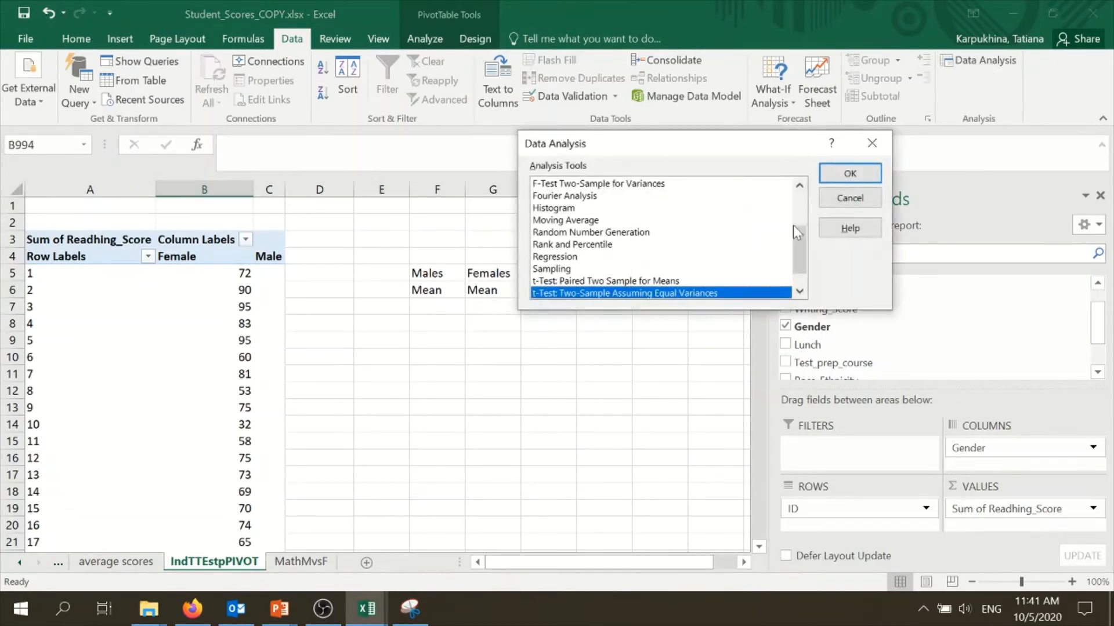
{"action": "left_click", "coordinate": [849, 173]}
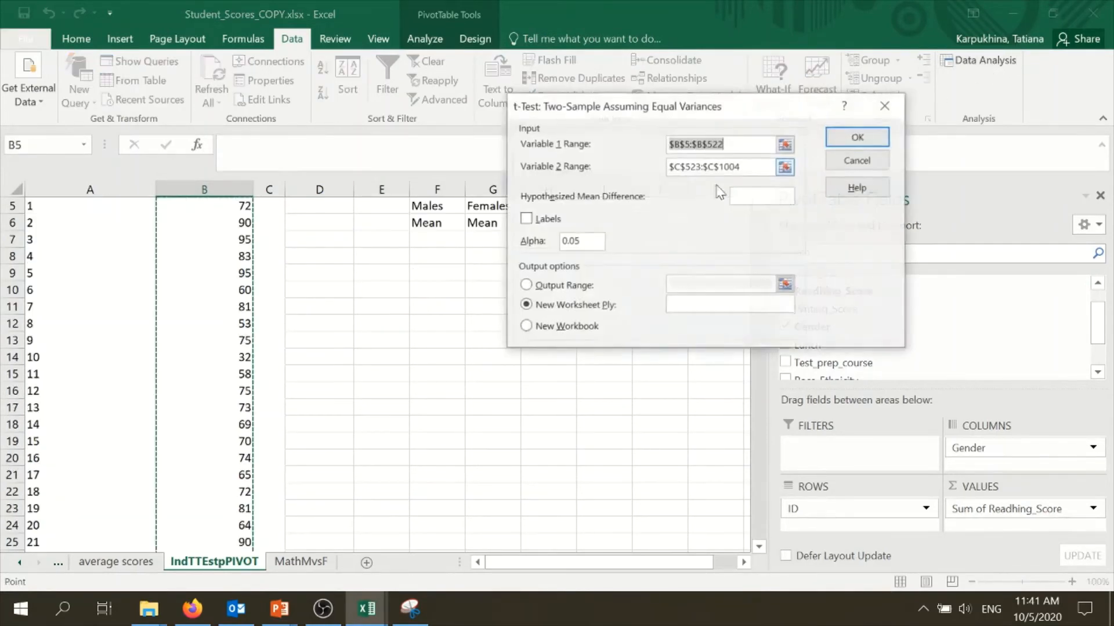
{"action": "left_click", "coordinate": [755, 167]}
{"action": "scroll", "coordinate": [390, 352], "scroll_direction": "down", "scroll_amount": 16}
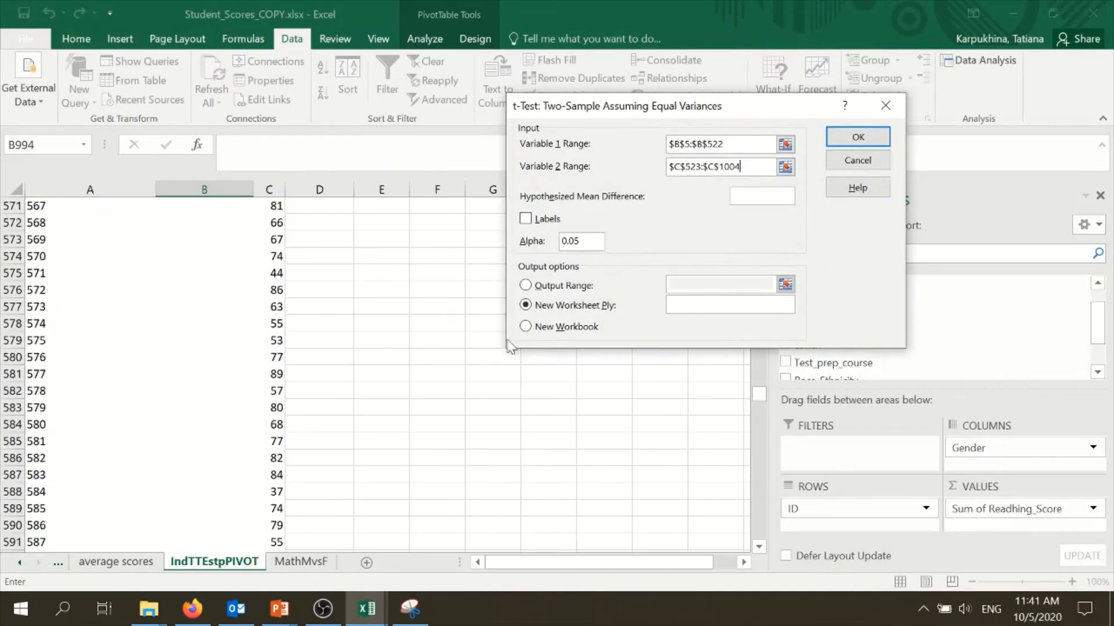
{"action": "left_click", "coordinate": [720, 144]}
{"action": "key", "text": "Delete"}
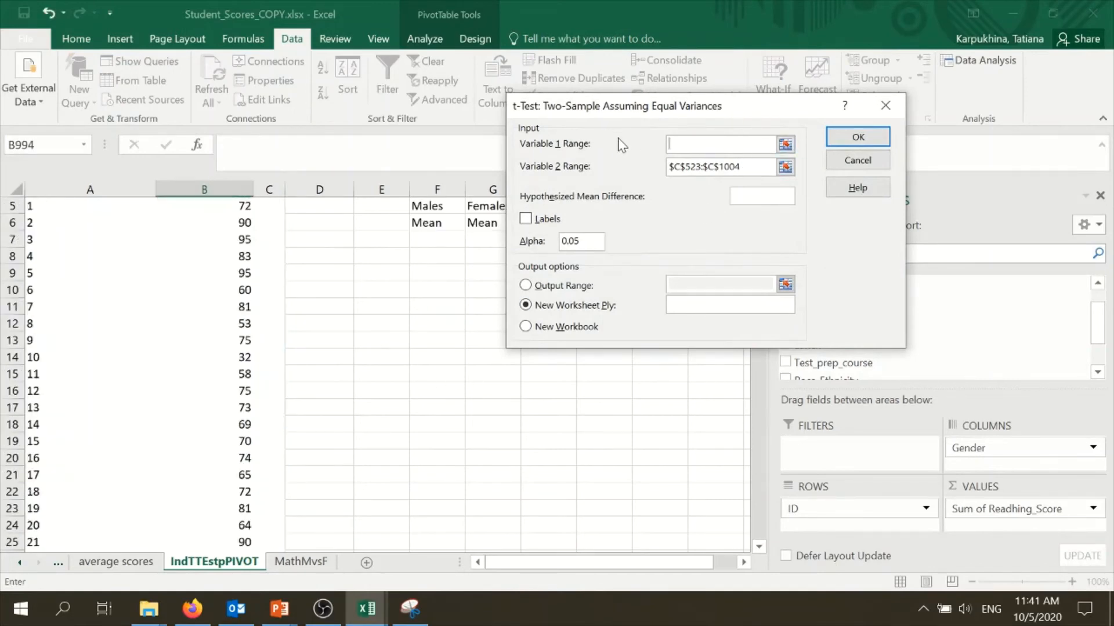
{"action": "left_click_drag", "start_coordinate": [745, 112], "coordinate": [651, 331]}
{"action": "left_click_drag", "start_coordinate": [760, 208], "coordinate": [756, 185]}
{"action": "left_click", "coordinate": [247, 278]}
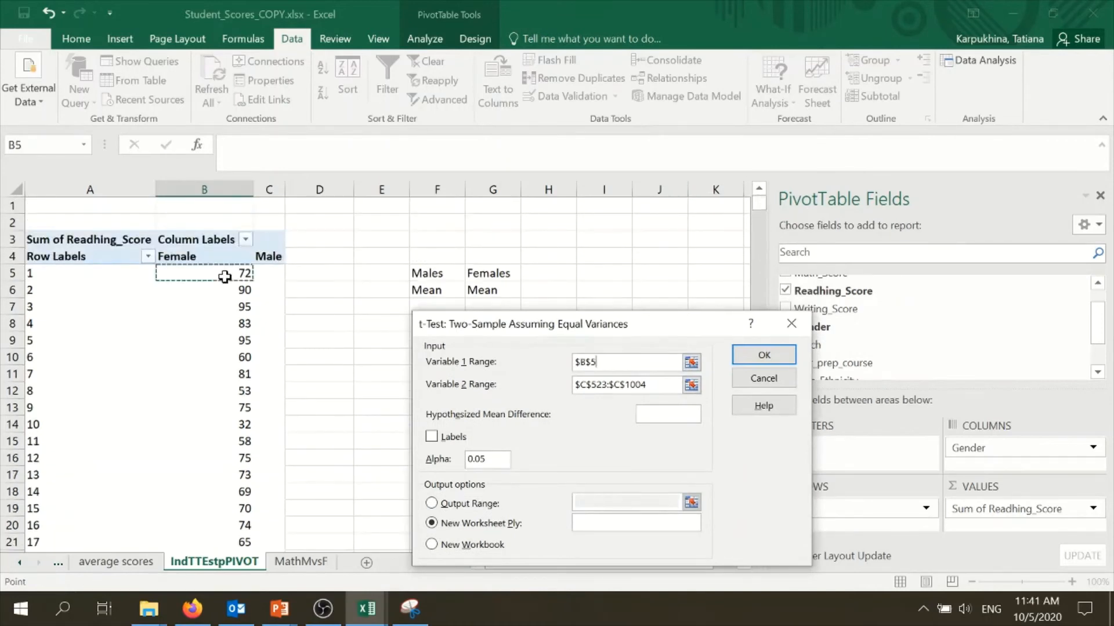
{"action": "key", "text": "ctrl+shift+Down"}
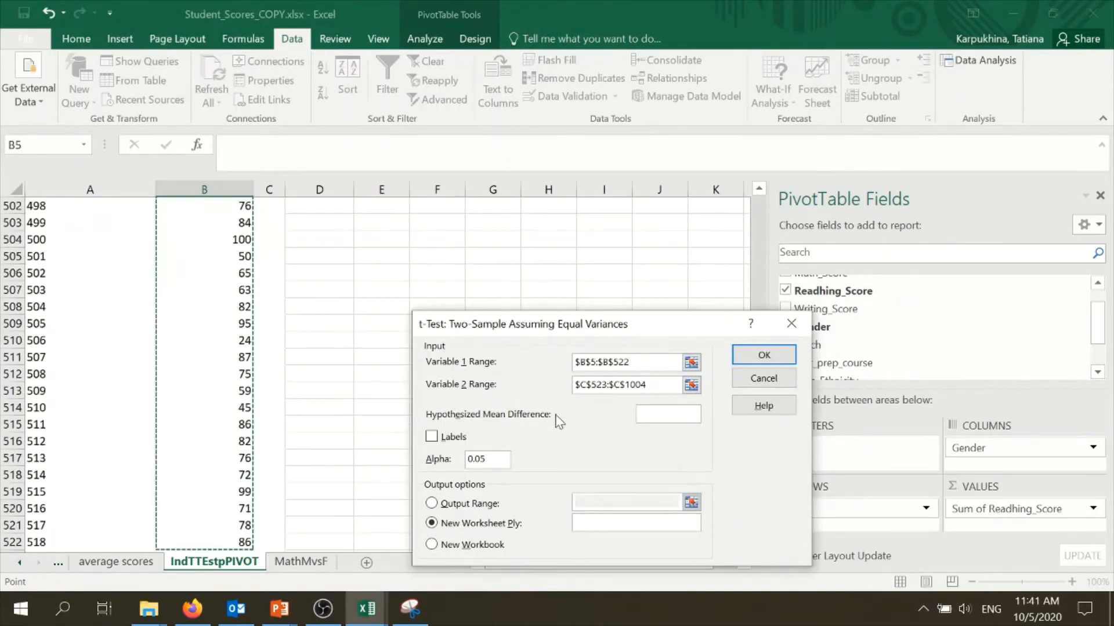
Set Variable 2 Range to the male reading scores $C$523:$C$1004 and run the test to a new worksheet
{"action": "key", "text": "Tab"}
{"action": "key", "text": "BackSpace"}
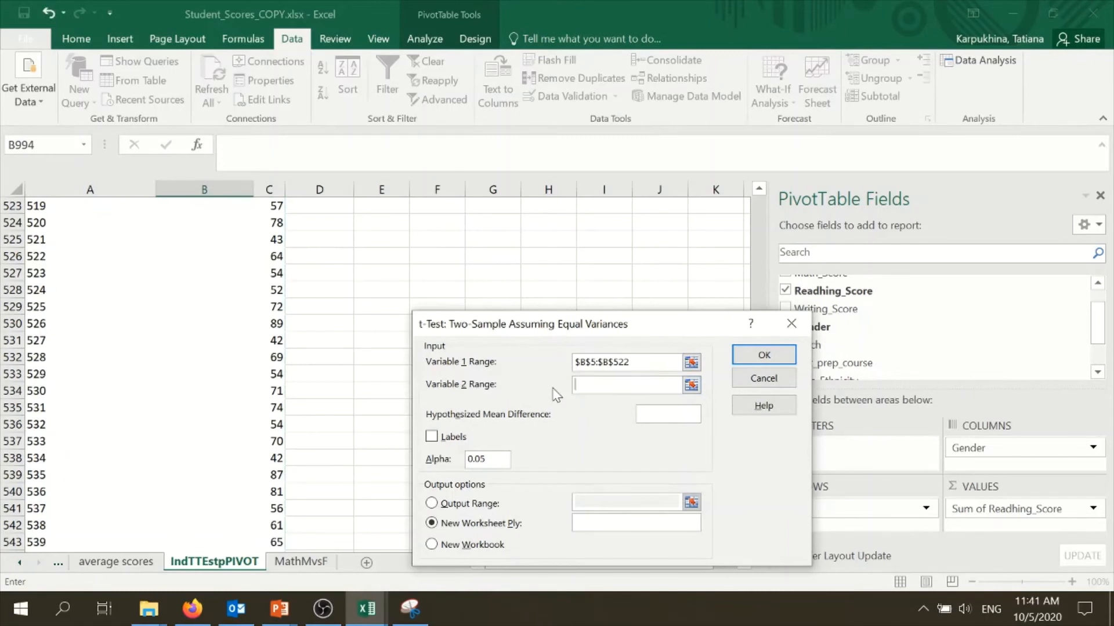
{"action": "scroll", "coordinate": [348, 426], "scroll_direction": "down", "scroll_amount": 20}
{"action": "scroll", "coordinate": [286, 392], "scroll_direction": "up", "scroll_amount": 18}
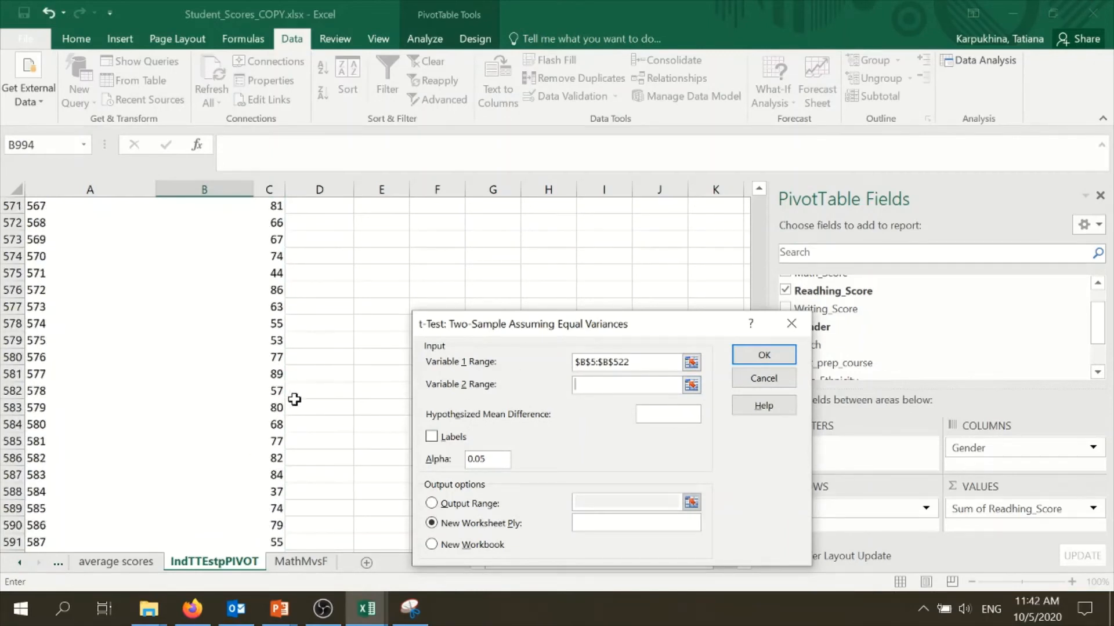
{"action": "scroll", "coordinate": [295, 400], "scroll_direction": "up", "scroll_amount": 10}
{"action": "left_click", "coordinate": [273, 358]}
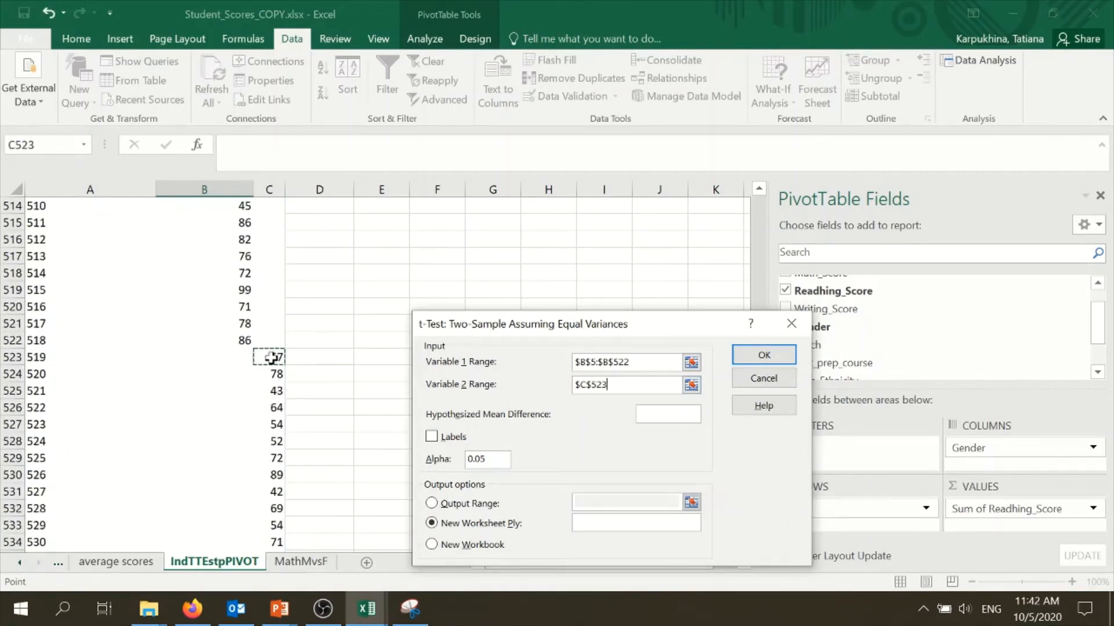
{"action": "key", "text": "ctrl+shift+Down"}
{"action": "left_click", "coordinate": [761, 356]}
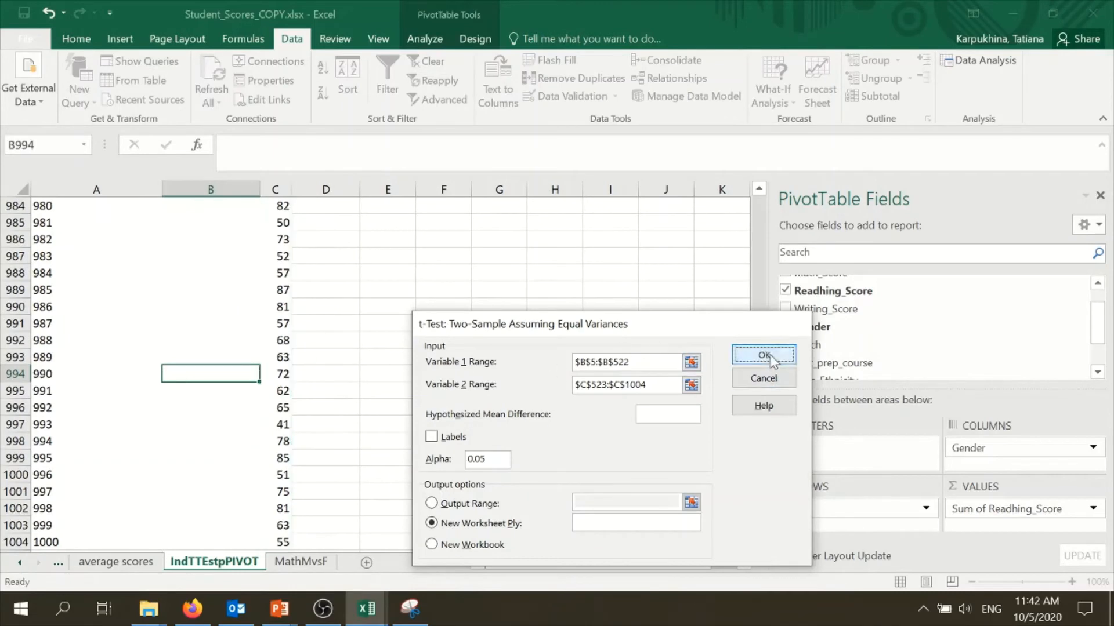
Rename the new t-test output worksheet ReadingMvsF
{"action": "mouse_move", "coordinate": [197, 562]}
{"action": "left_mouse_down"}
{"action": "mouse_move", "coordinate": [365, 535]}
{"action": "mouse_move", "coordinate": [428, 548]}
{"action": "left_mouse_up"}
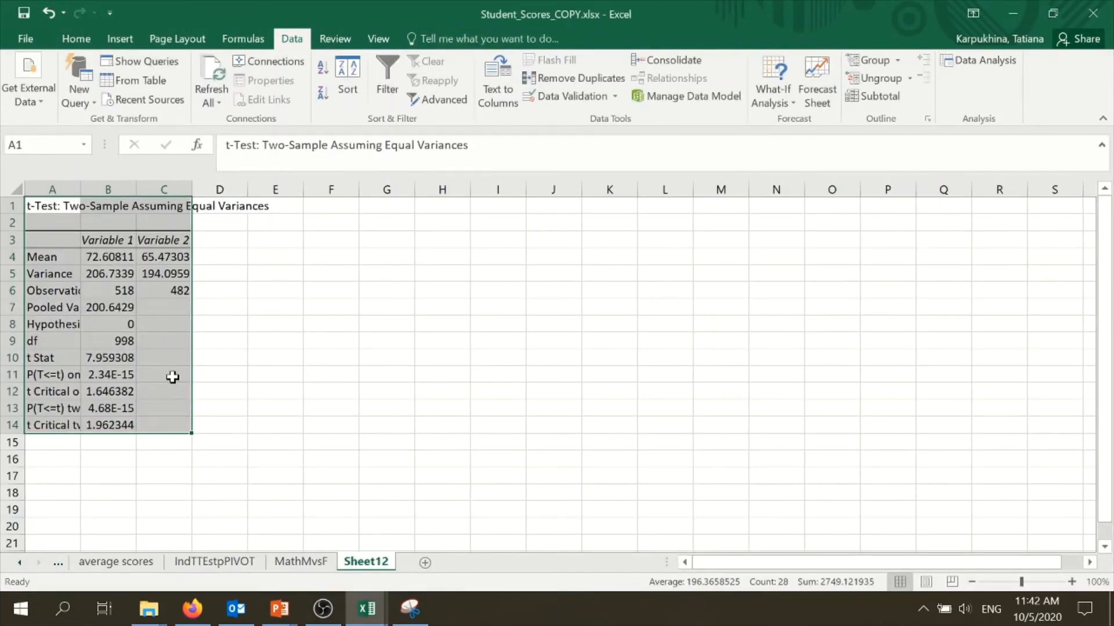
{"action": "left_click", "coordinate": [96, 282]}
{"action": "left_click", "coordinate": [214, 561]}
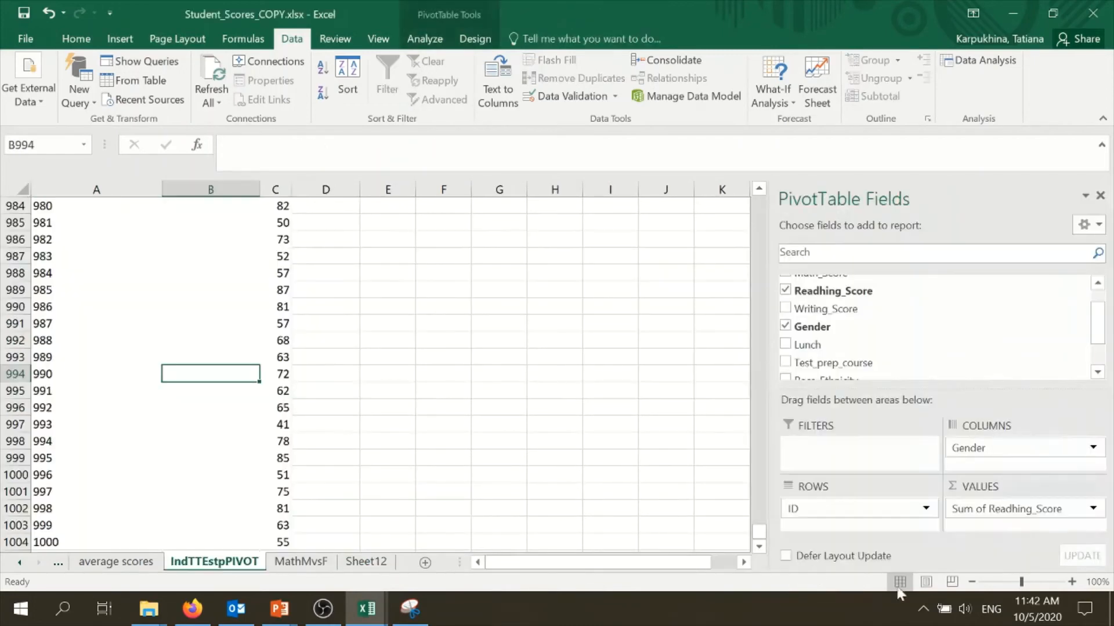
{"action": "left_click", "coordinate": [364, 563]}
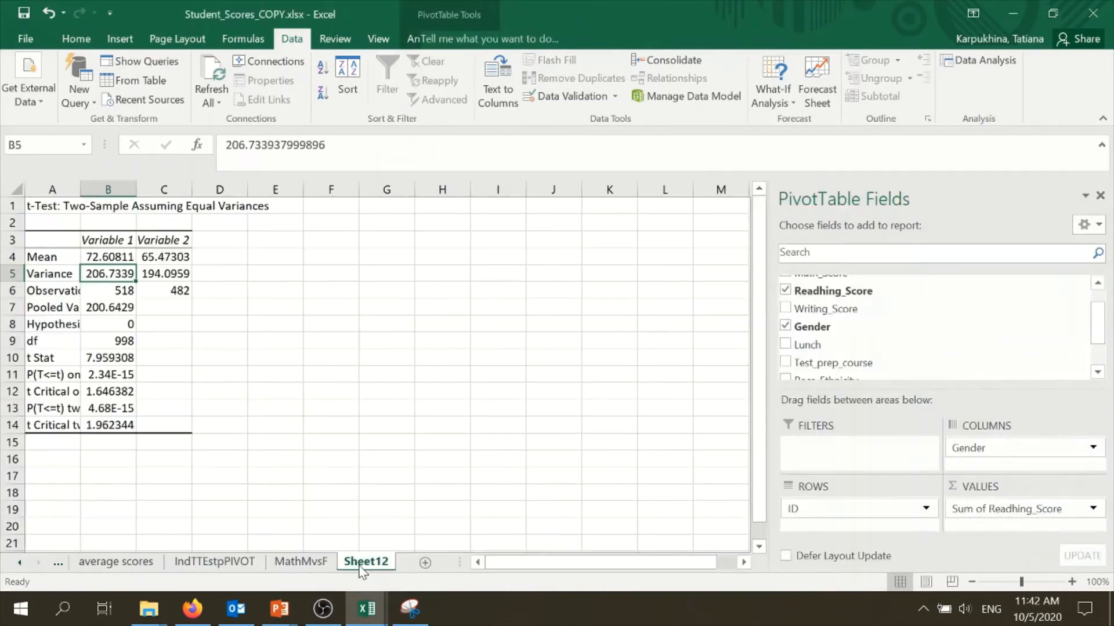
{"action": "right_click", "coordinate": [363, 570]}
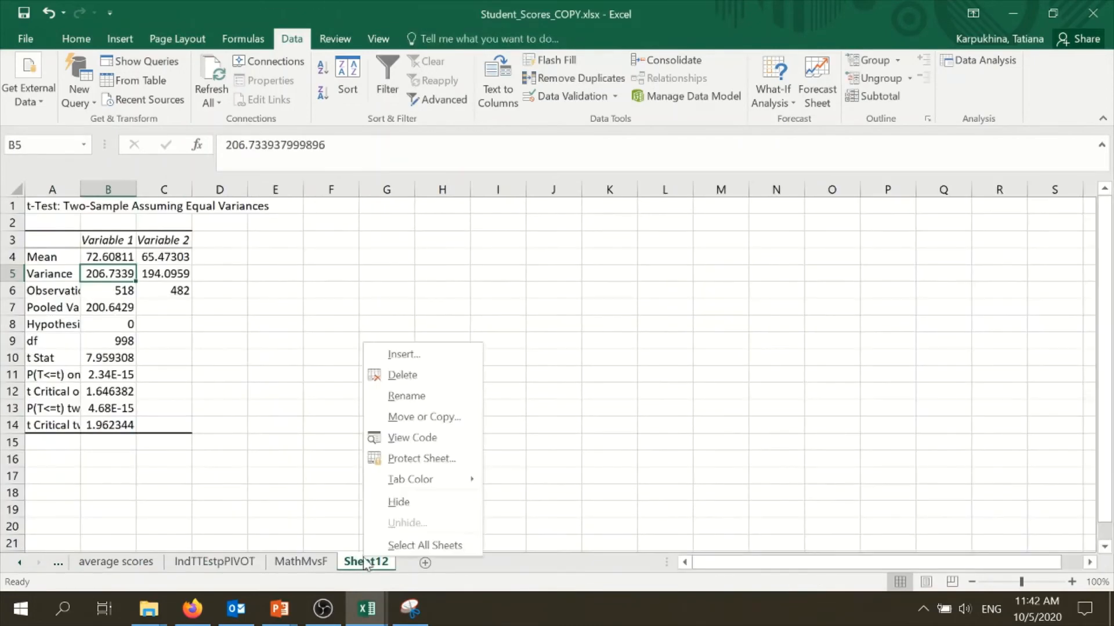
{"action": "left_click", "coordinate": [423, 397]}
{"action": "type", "text": "Reading"}
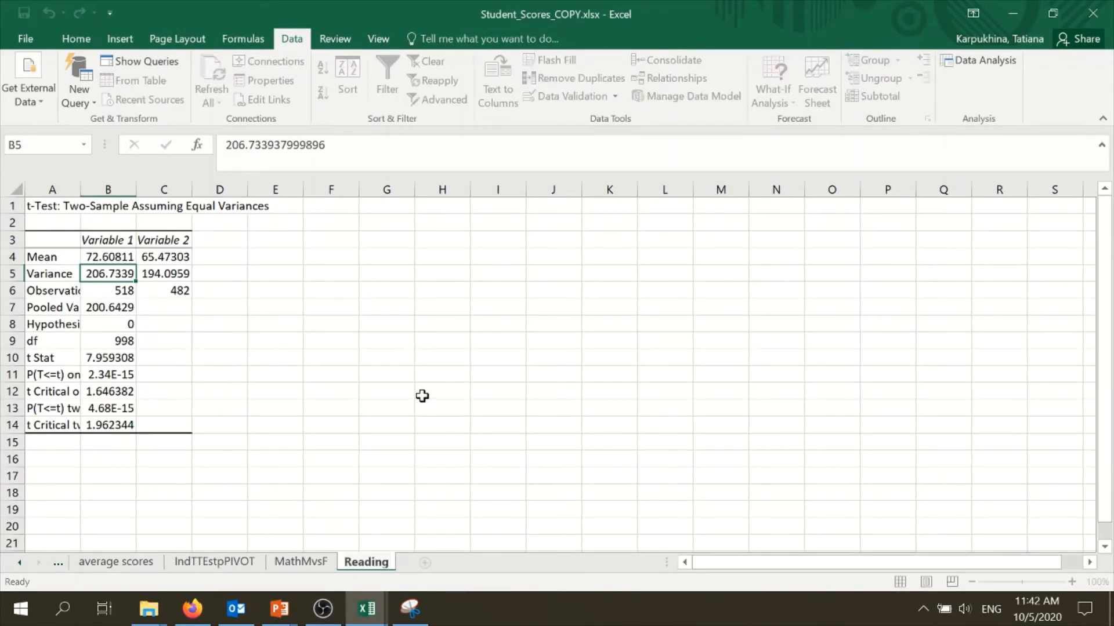
{"action": "type", "text": "MvsF"}
{"action": "left_click", "coordinate": [417, 393]}
Rename the column headers Variable 1 and Variable 2 to Females and Males
{"action": "left_click", "coordinate": [108, 240]}
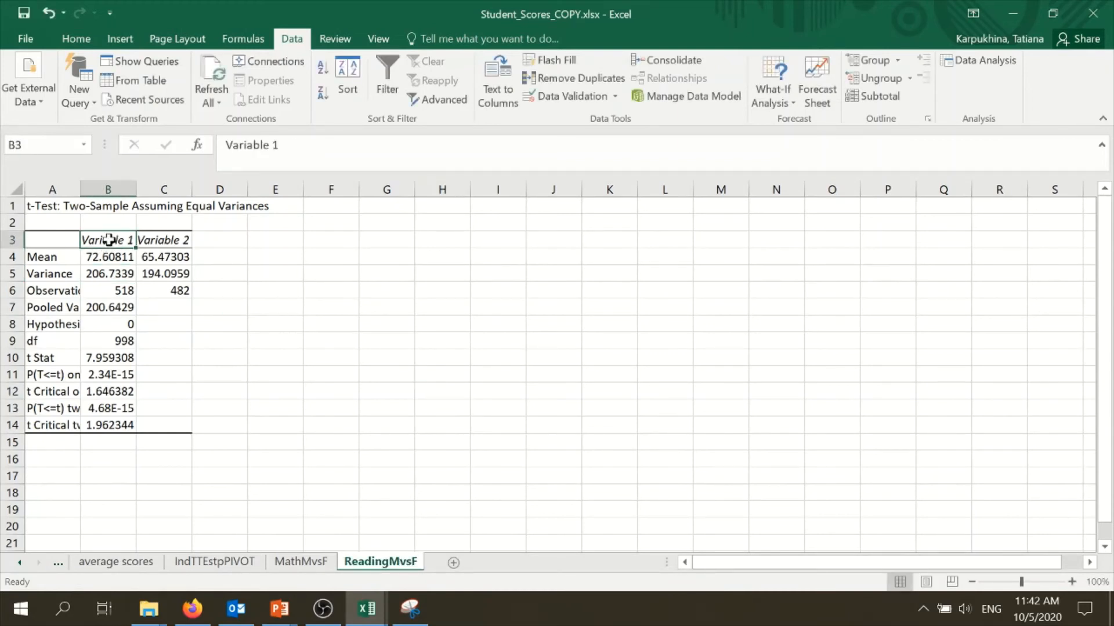
{"action": "type", "text": "Females"}
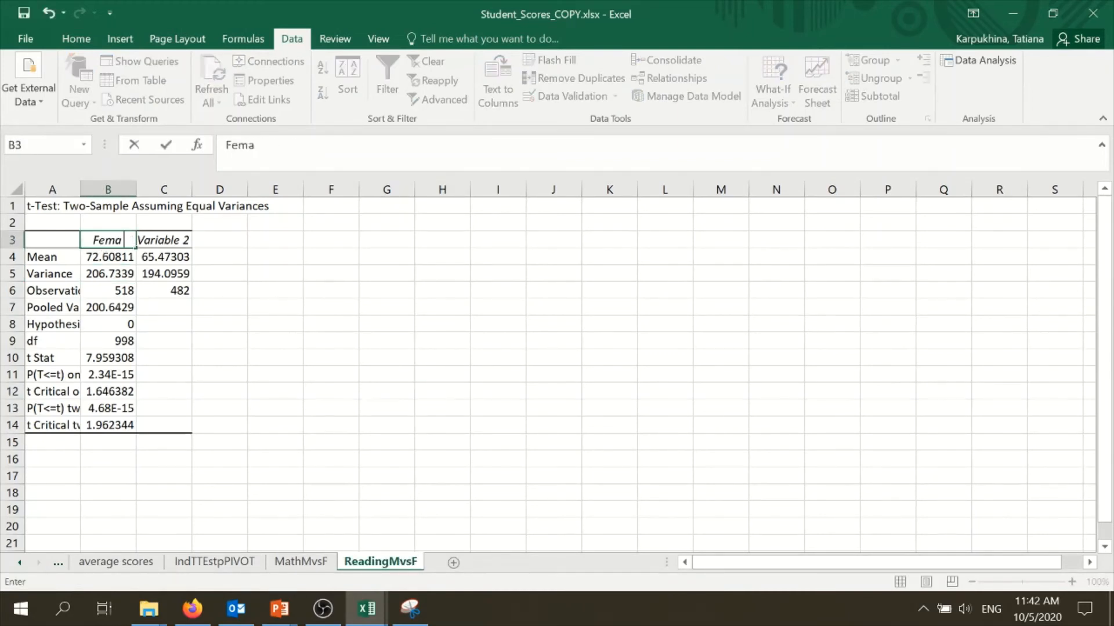
{"action": "left_click", "coordinate": [157, 238]}
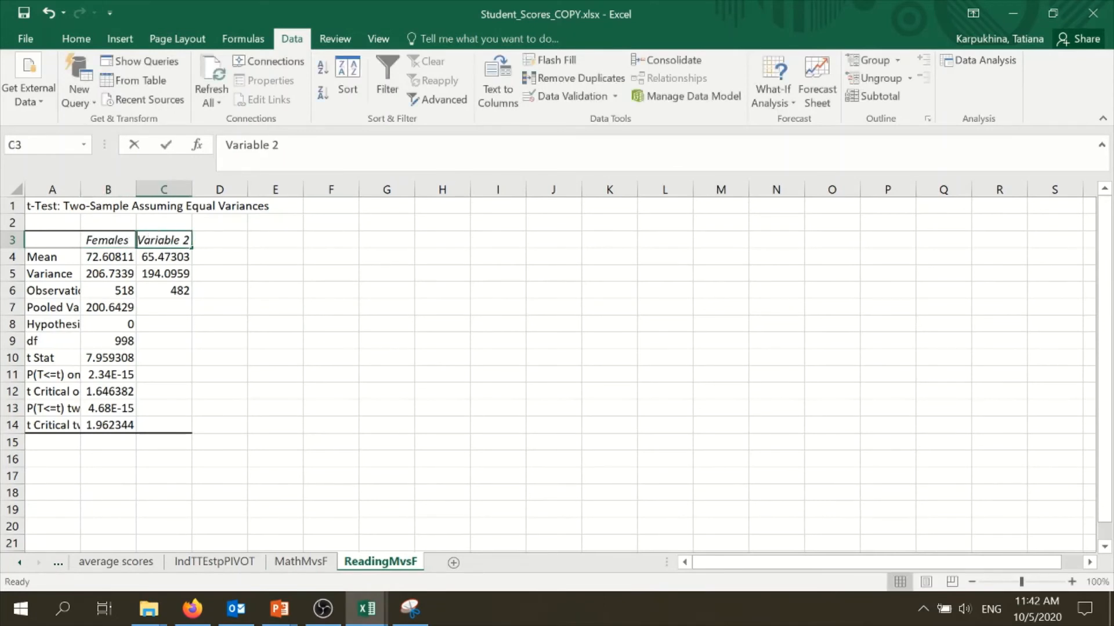
{"action": "type", "text": "Males"}
{"action": "left_click", "coordinate": [216, 271]}
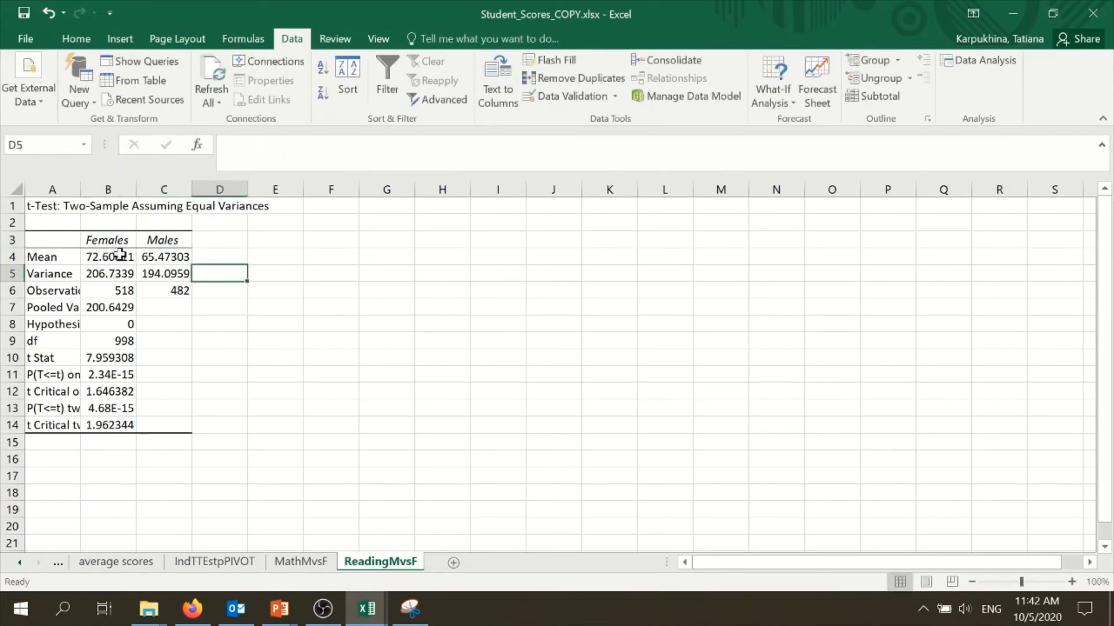
Format the female and male means and variances as numbers with two decimal places
{"action": "left_click_drag", "start_coordinate": [122, 256], "coordinate": [177, 275]}
{"action": "right_click", "coordinate": [177, 275]}
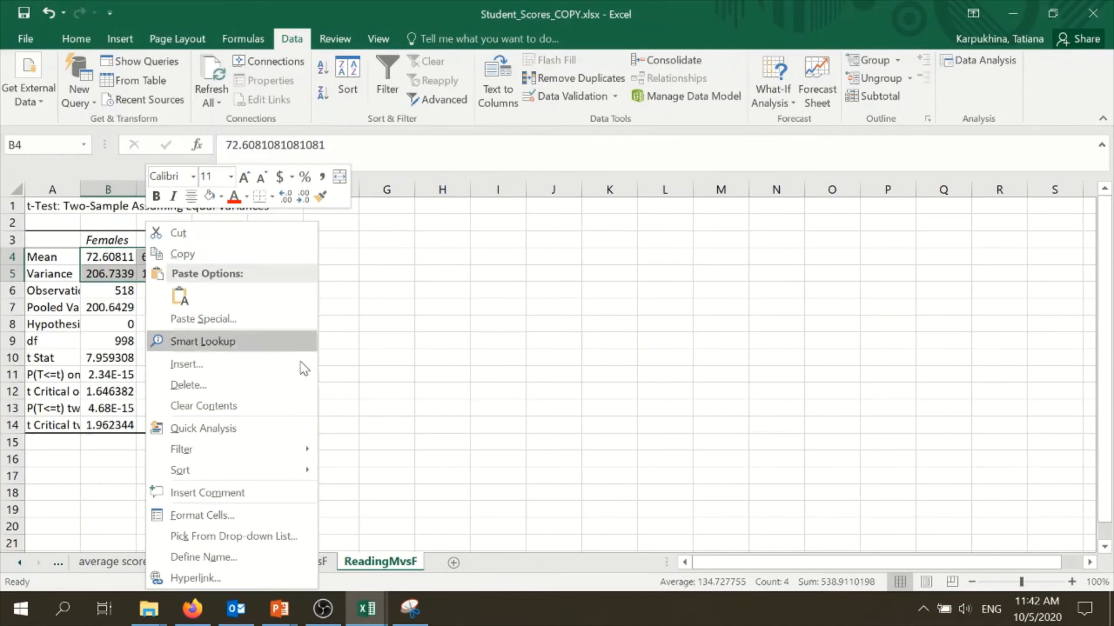
{"action": "left_click", "coordinate": [217, 516]}
{"action": "left_click", "coordinate": [56, 253]}
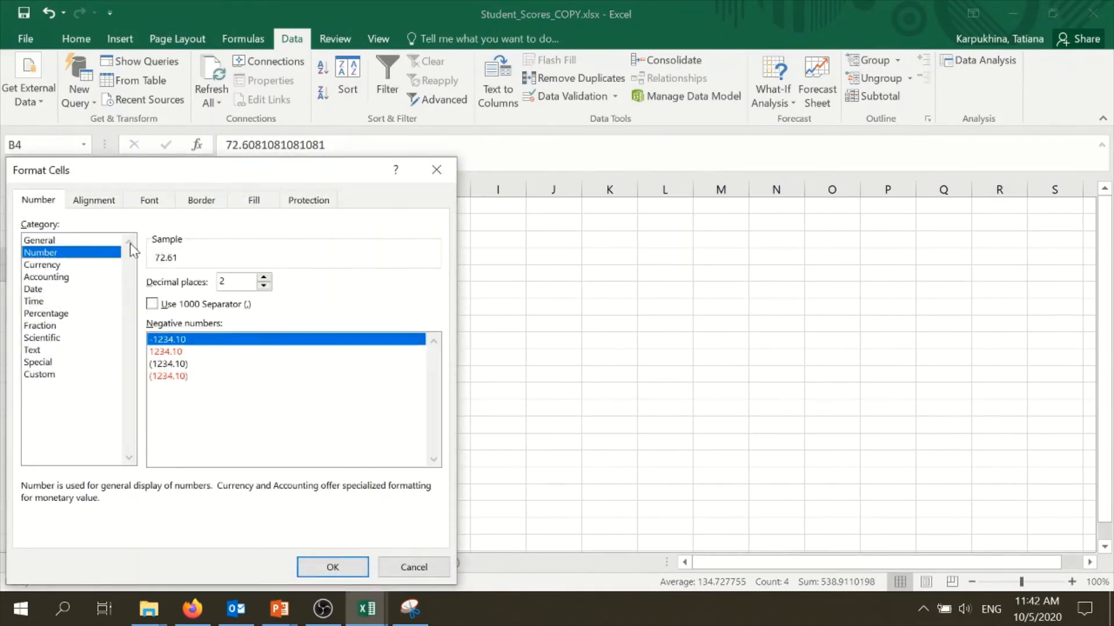
{"action": "left_click", "coordinate": [316, 564]}
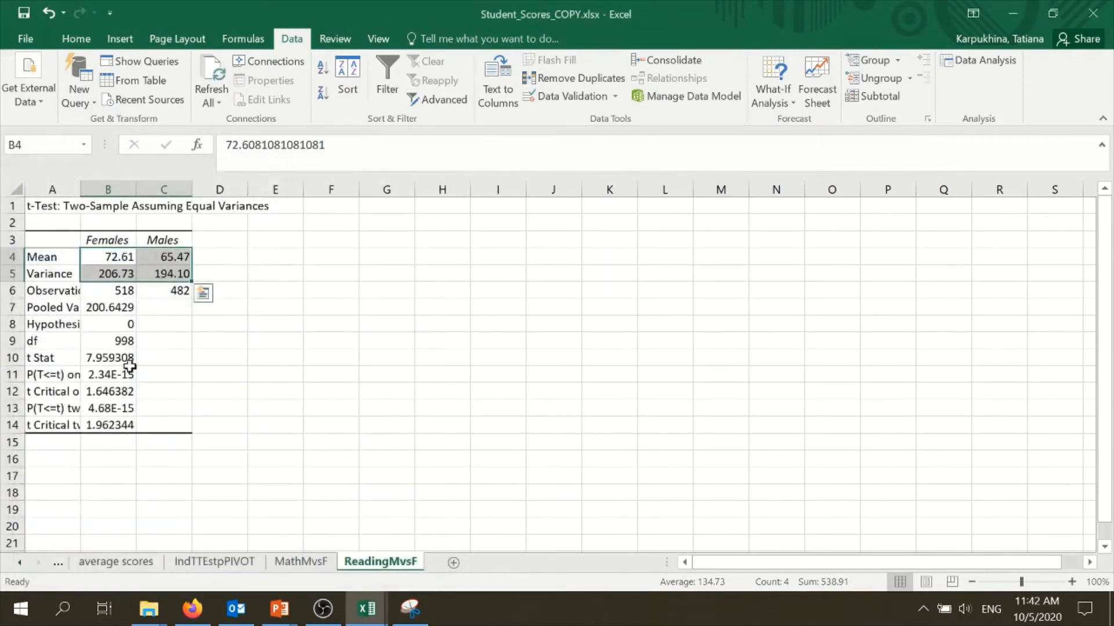
Format the two-tail P(T<=t) value as a number with three decimal places
{"action": "left_click", "coordinate": [107, 409]}
{"action": "right_click", "coordinate": [107, 409]}
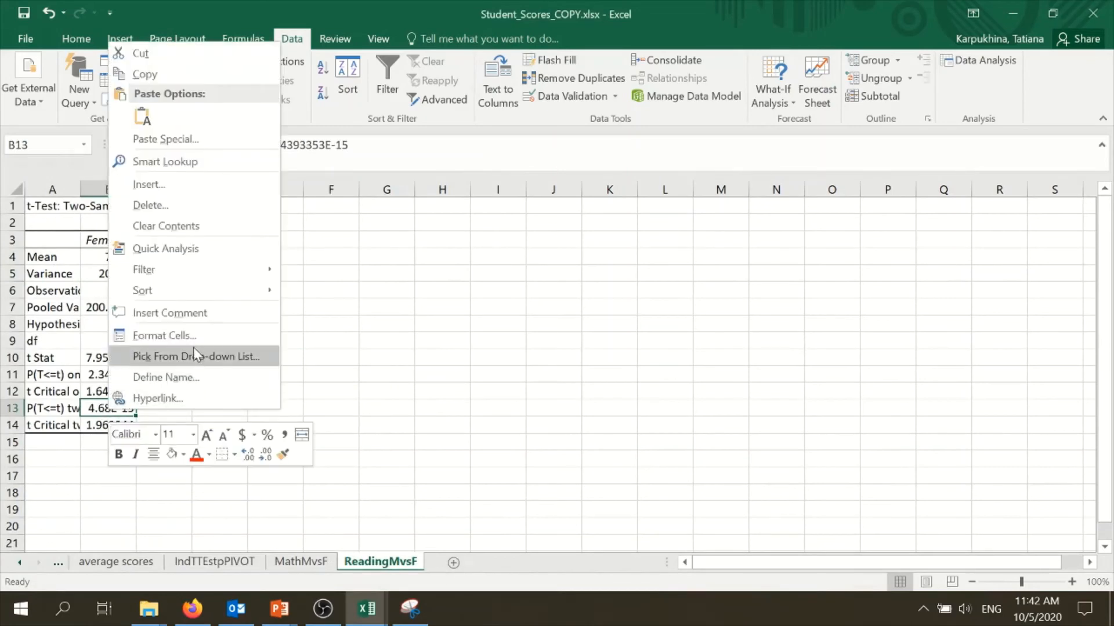
{"action": "left_click", "coordinate": [187, 336]}
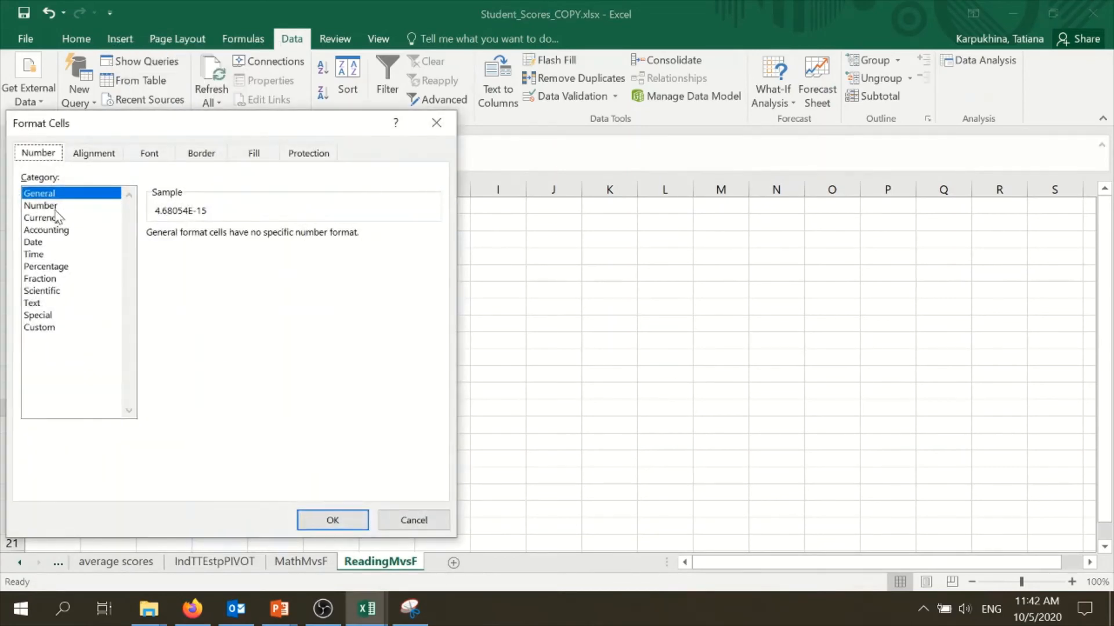
{"action": "left_click", "coordinate": [68, 207]}
{"action": "left_click", "coordinate": [265, 232]}
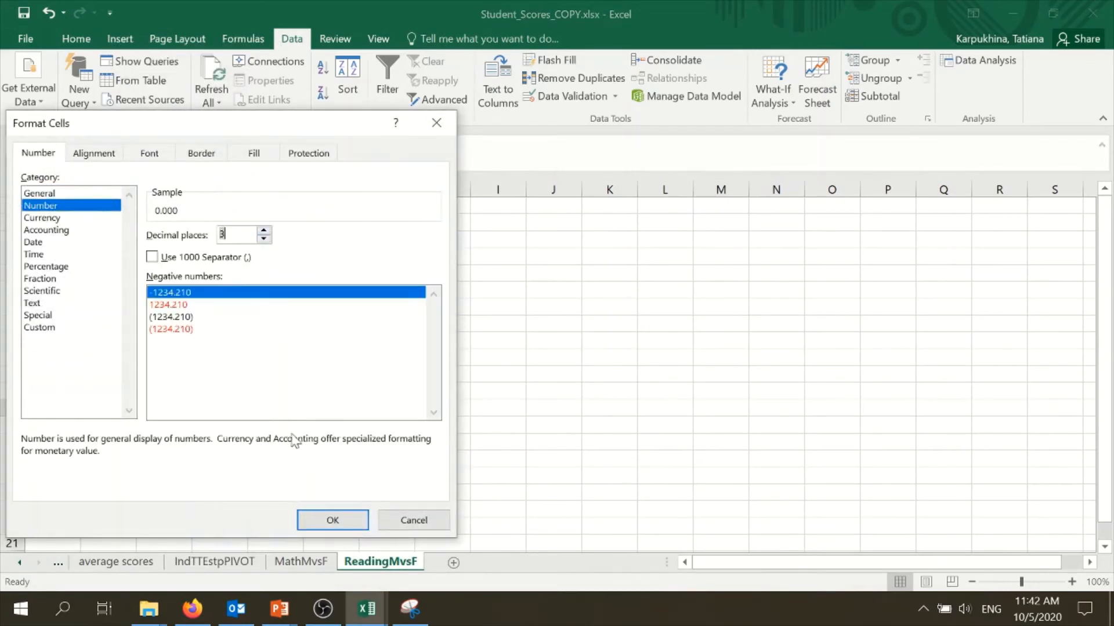
{"action": "left_click", "coordinate": [330, 518]}
Autofit column A so the full statistic labels show
{"action": "left_click", "coordinate": [327, 341]}
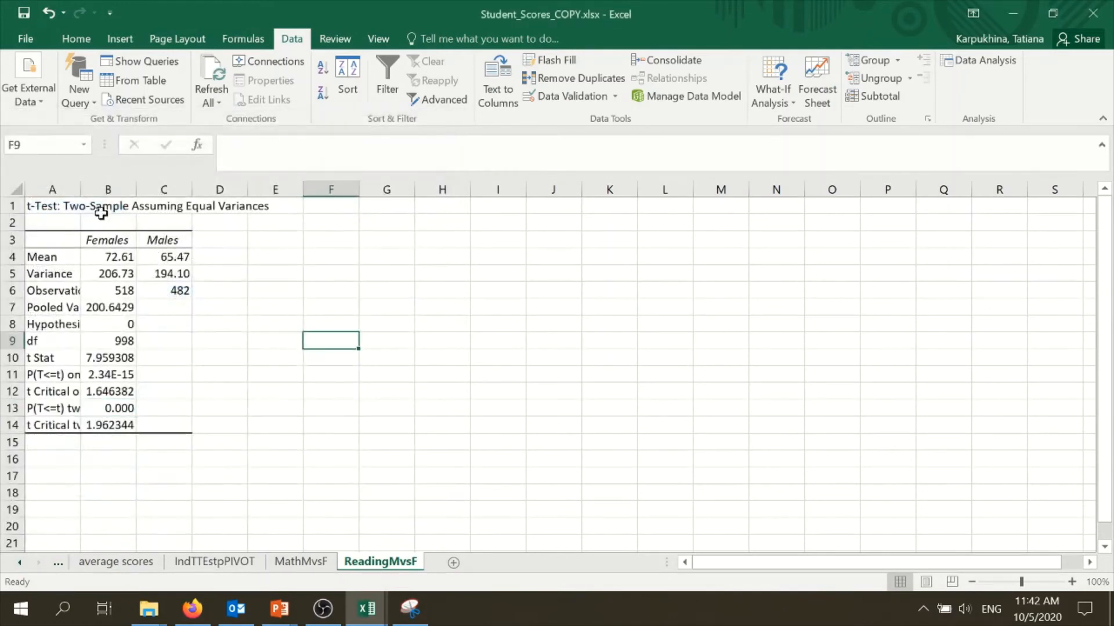
{"action": "double_click", "coordinate": [81, 190]}
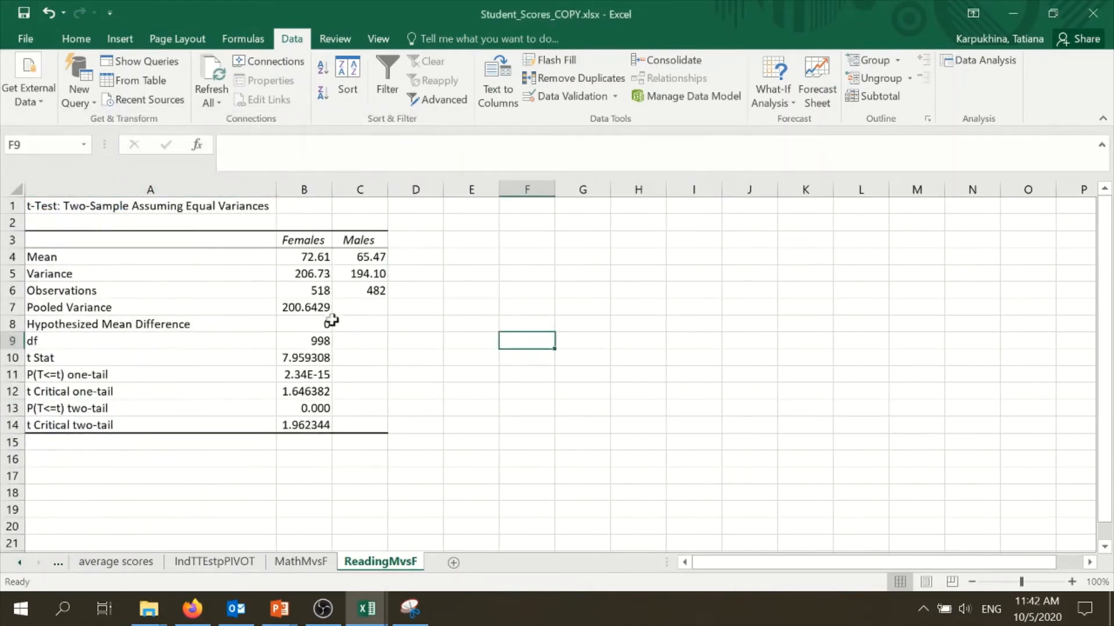
Examine the reading t-test means, headers and two-tail p-value, comparing them with the MathMvsF sheet
{"action": "left_click", "coordinate": [319, 257]}
{"action": "left_click", "coordinate": [349, 262]}
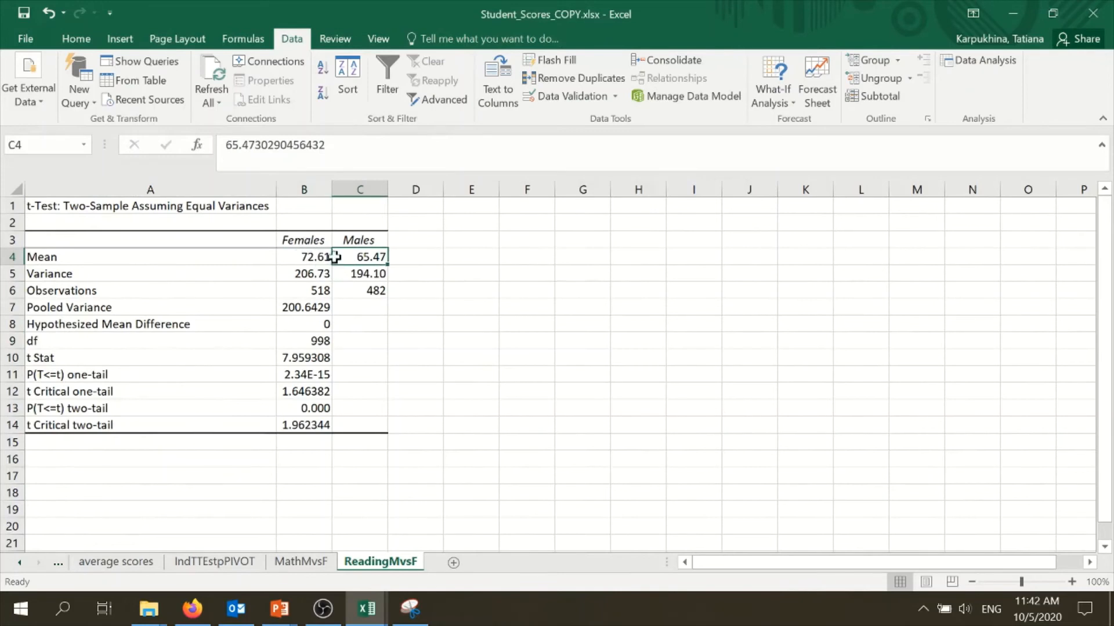
{"action": "left_click", "coordinate": [318, 255]}
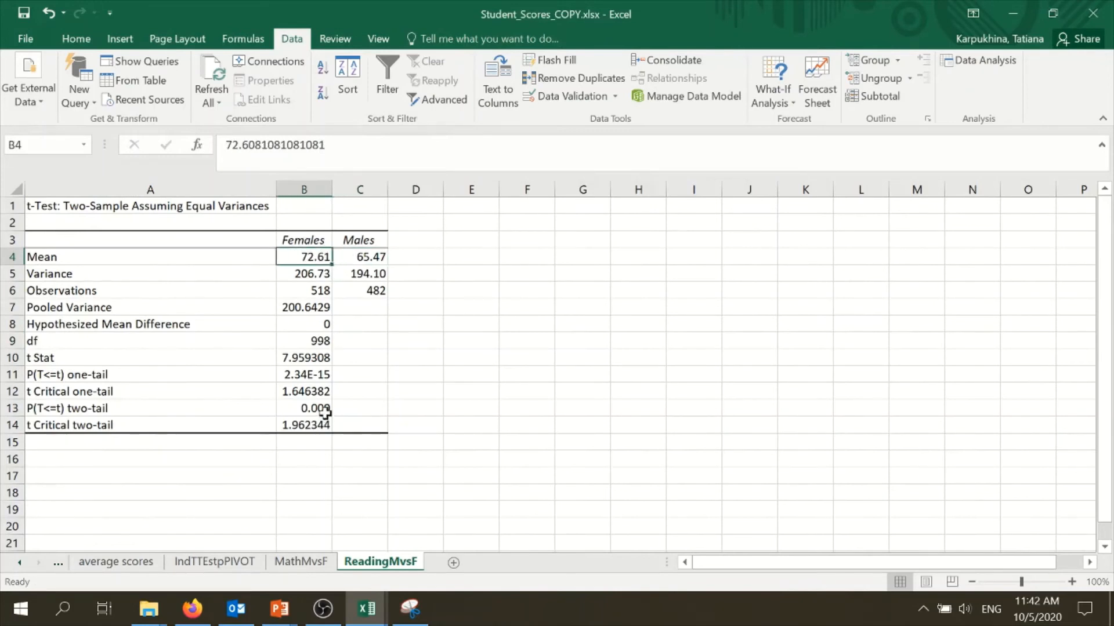
{"action": "left_click", "coordinate": [322, 410]}
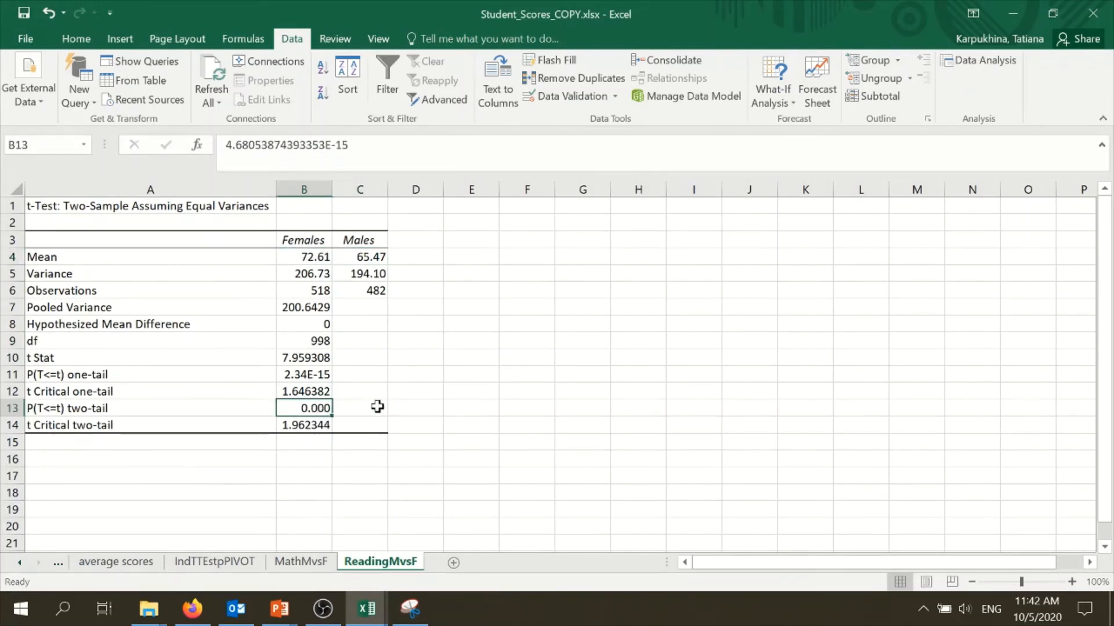
{"action": "left_click", "coordinate": [361, 262]}
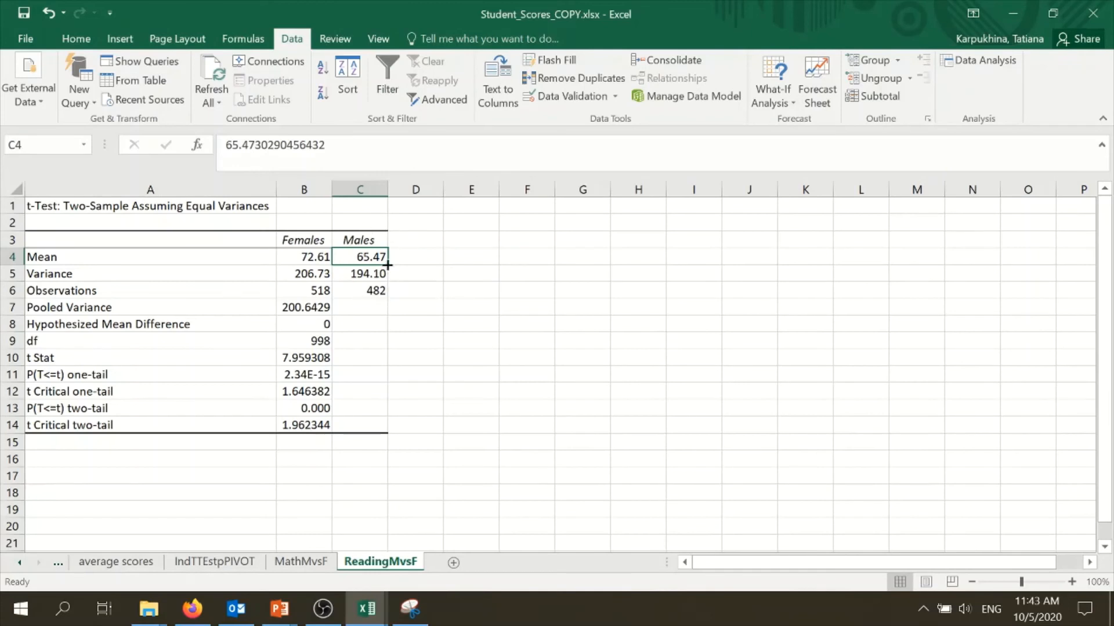
{"action": "left_click", "coordinate": [432, 240]}
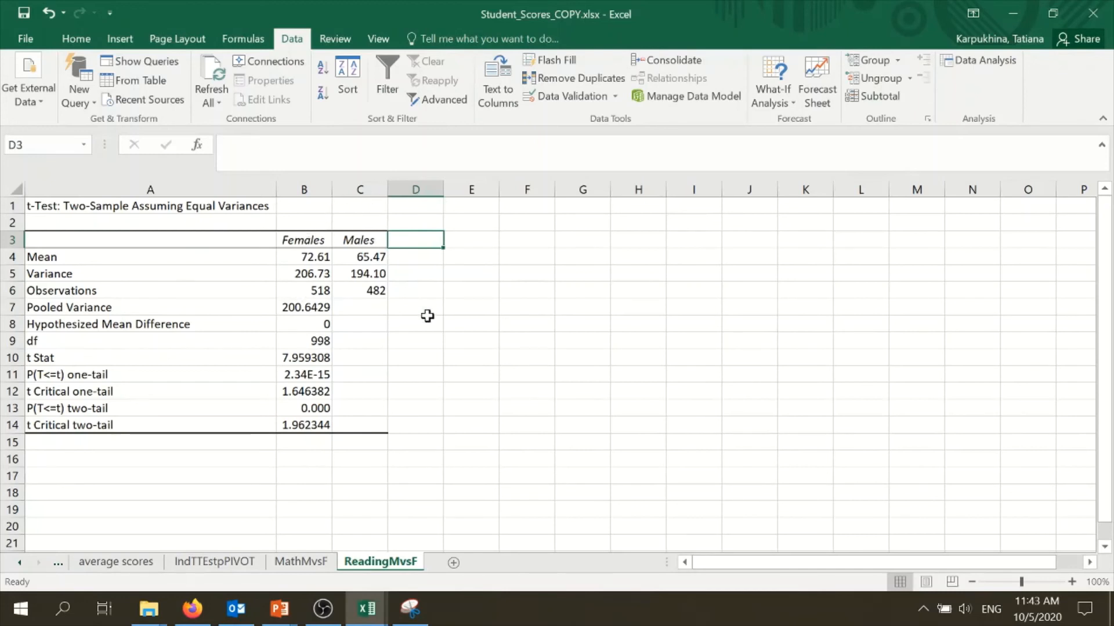
{"action": "left_click", "coordinate": [323, 256]}
{"action": "left_click", "coordinate": [362, 259]}
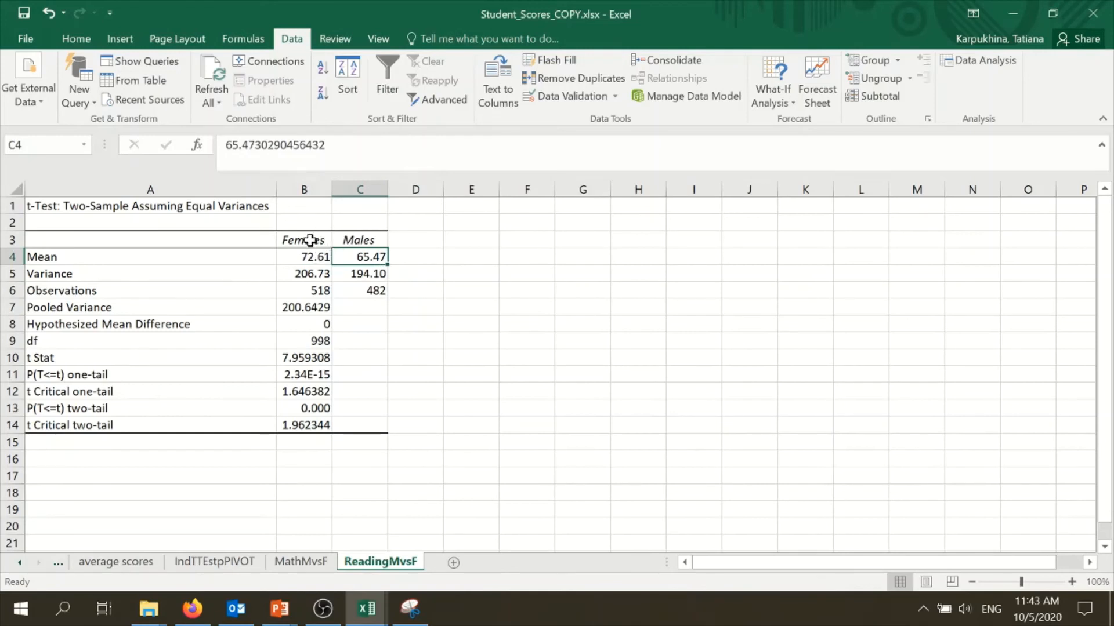
{"action": "left_click", "coordinate": [310, 240]}
{"action": "left_click", "coordinate": [373, 241]}
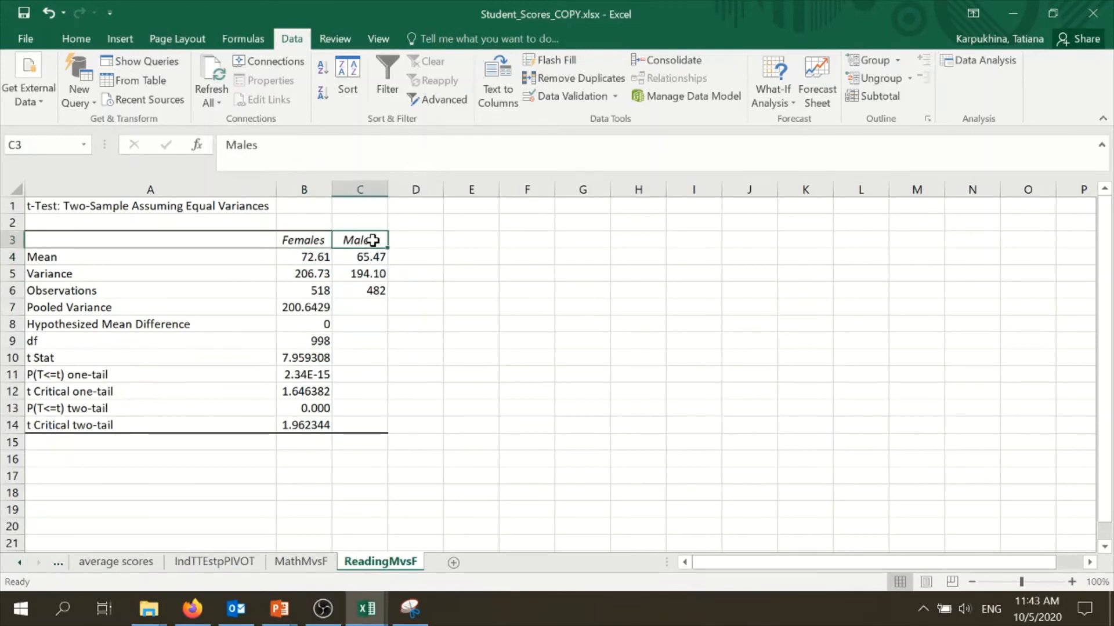
{"action": "left_click", "coordinate": [313, 411]}
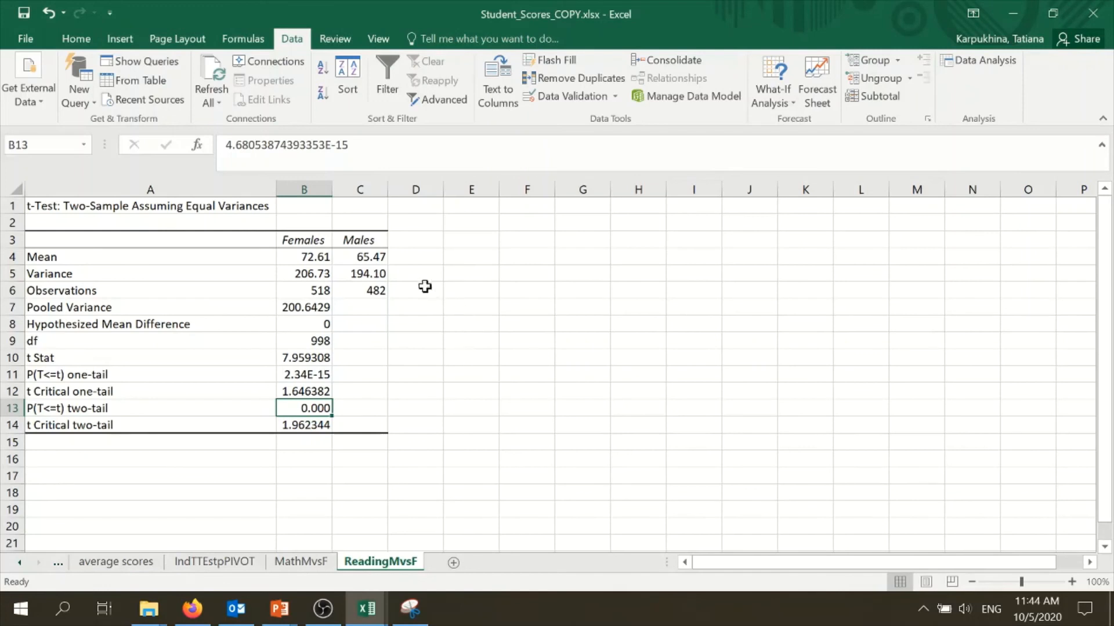
{"action": "left_click", "coordinate": [327, 563]}
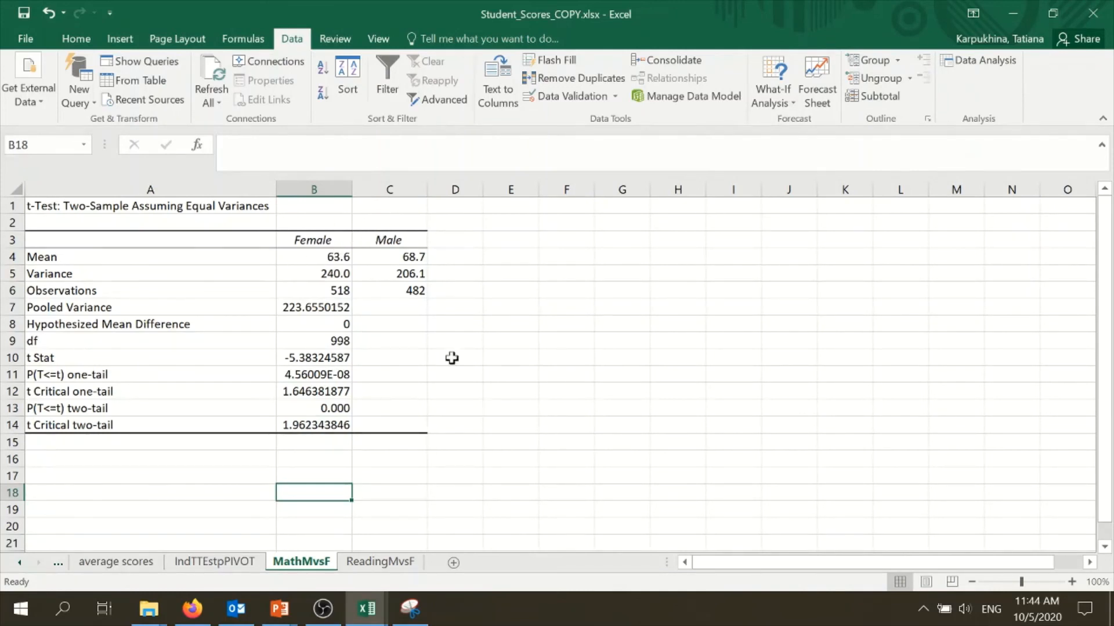
{"action": "left_click", "coordinate": [378, 560]}
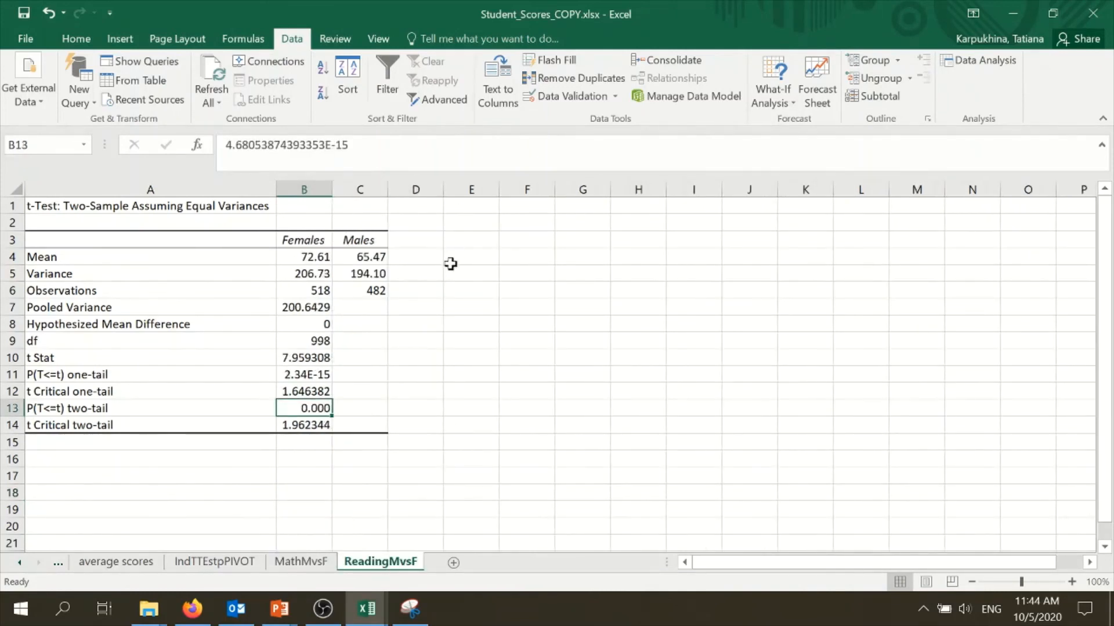